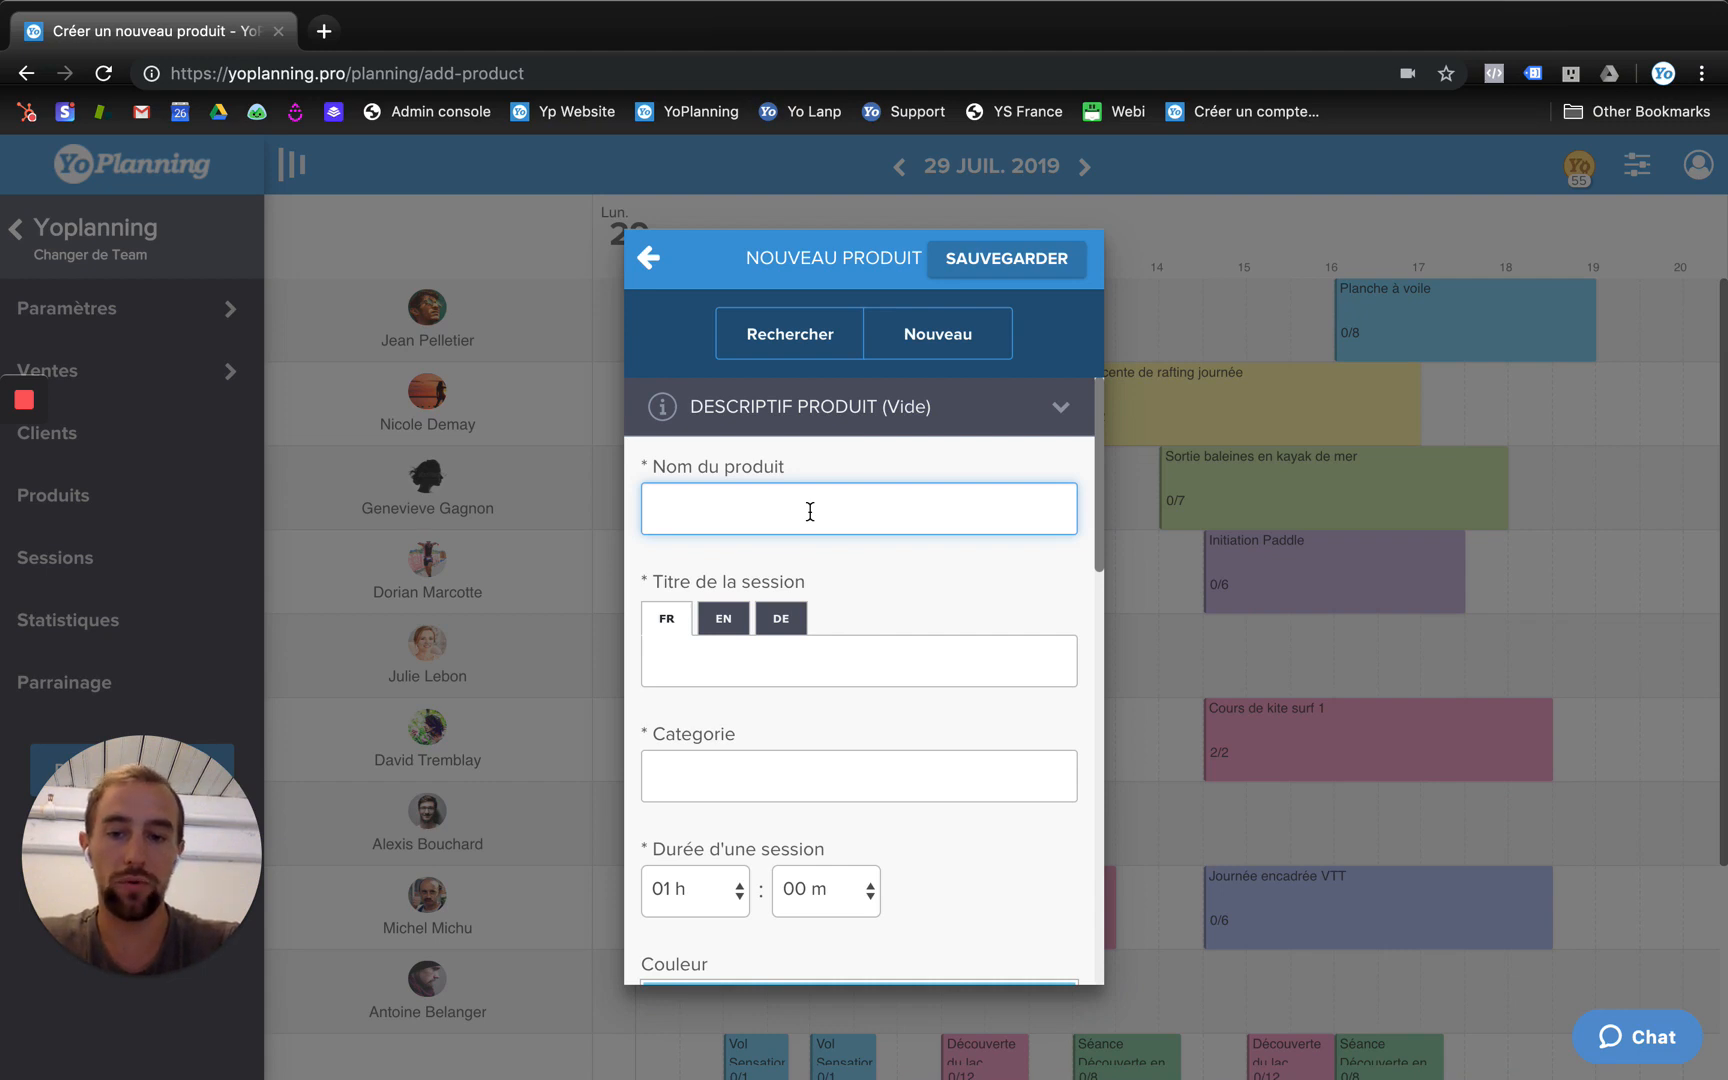
- Name the product "Cours Init Voile" and give the session the French title "Cours Initiation à la voile"
text(Cou)
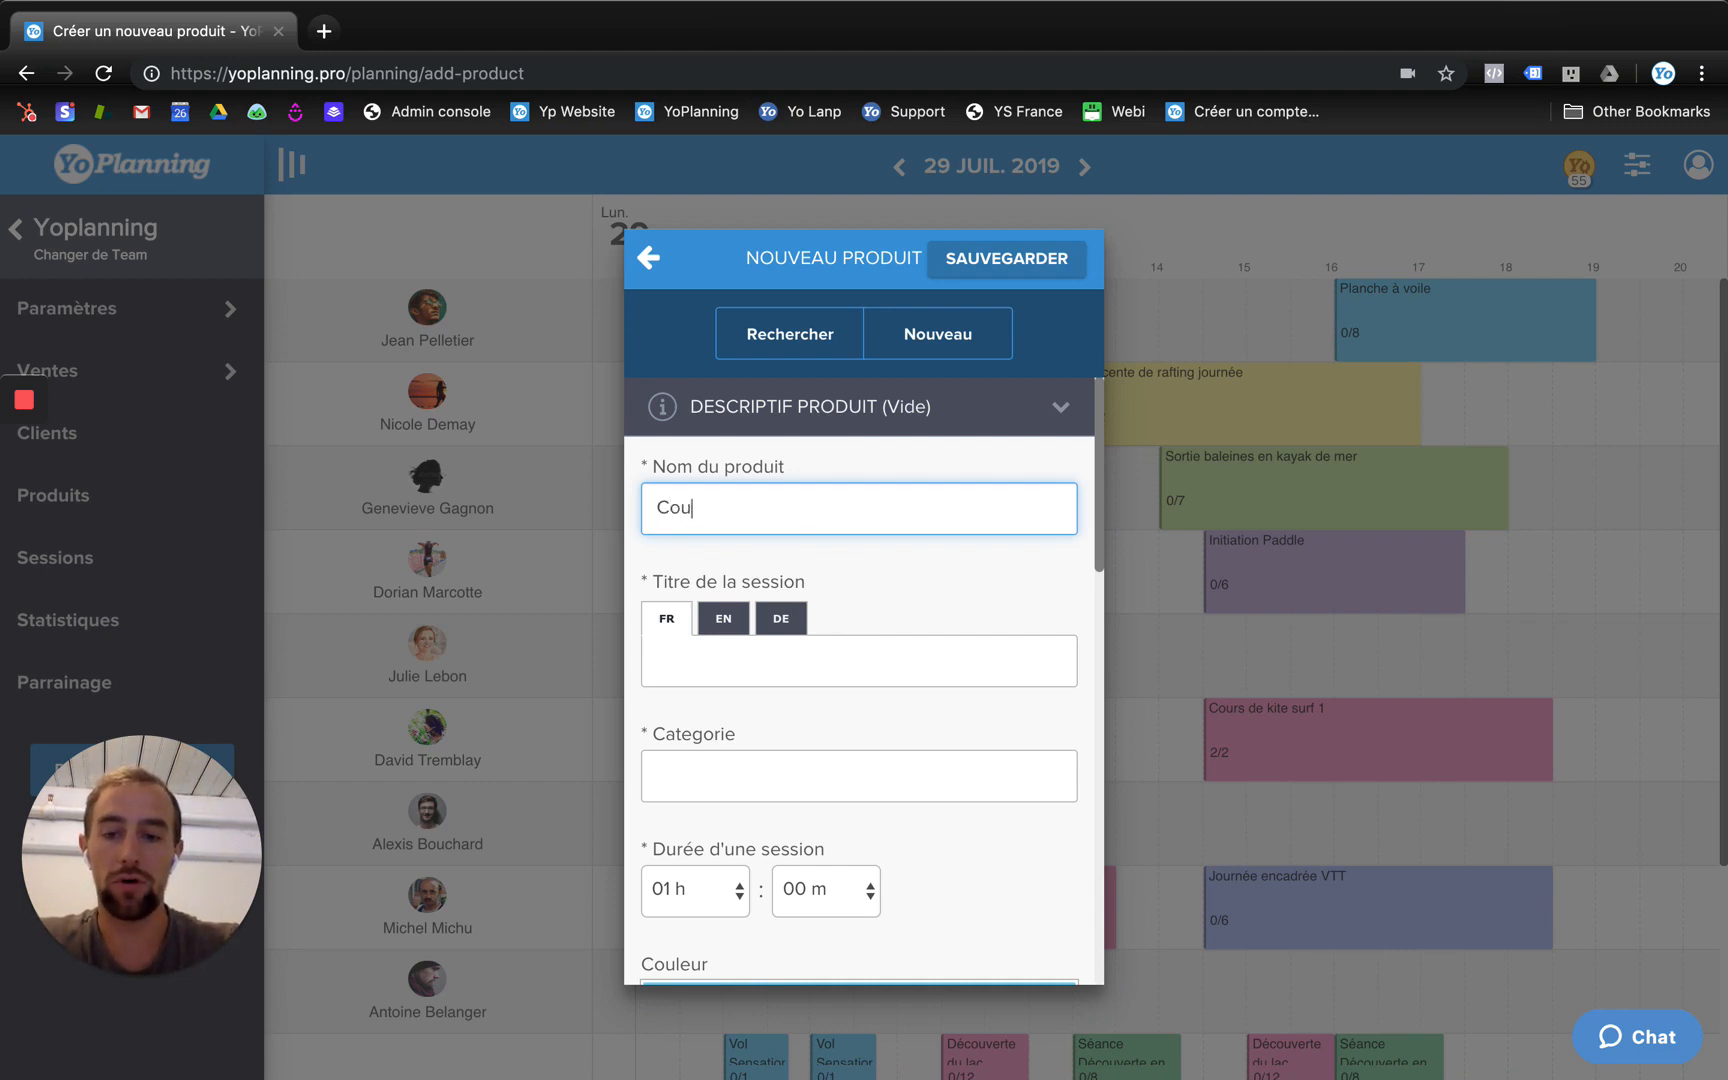
text(rs Init Voile)
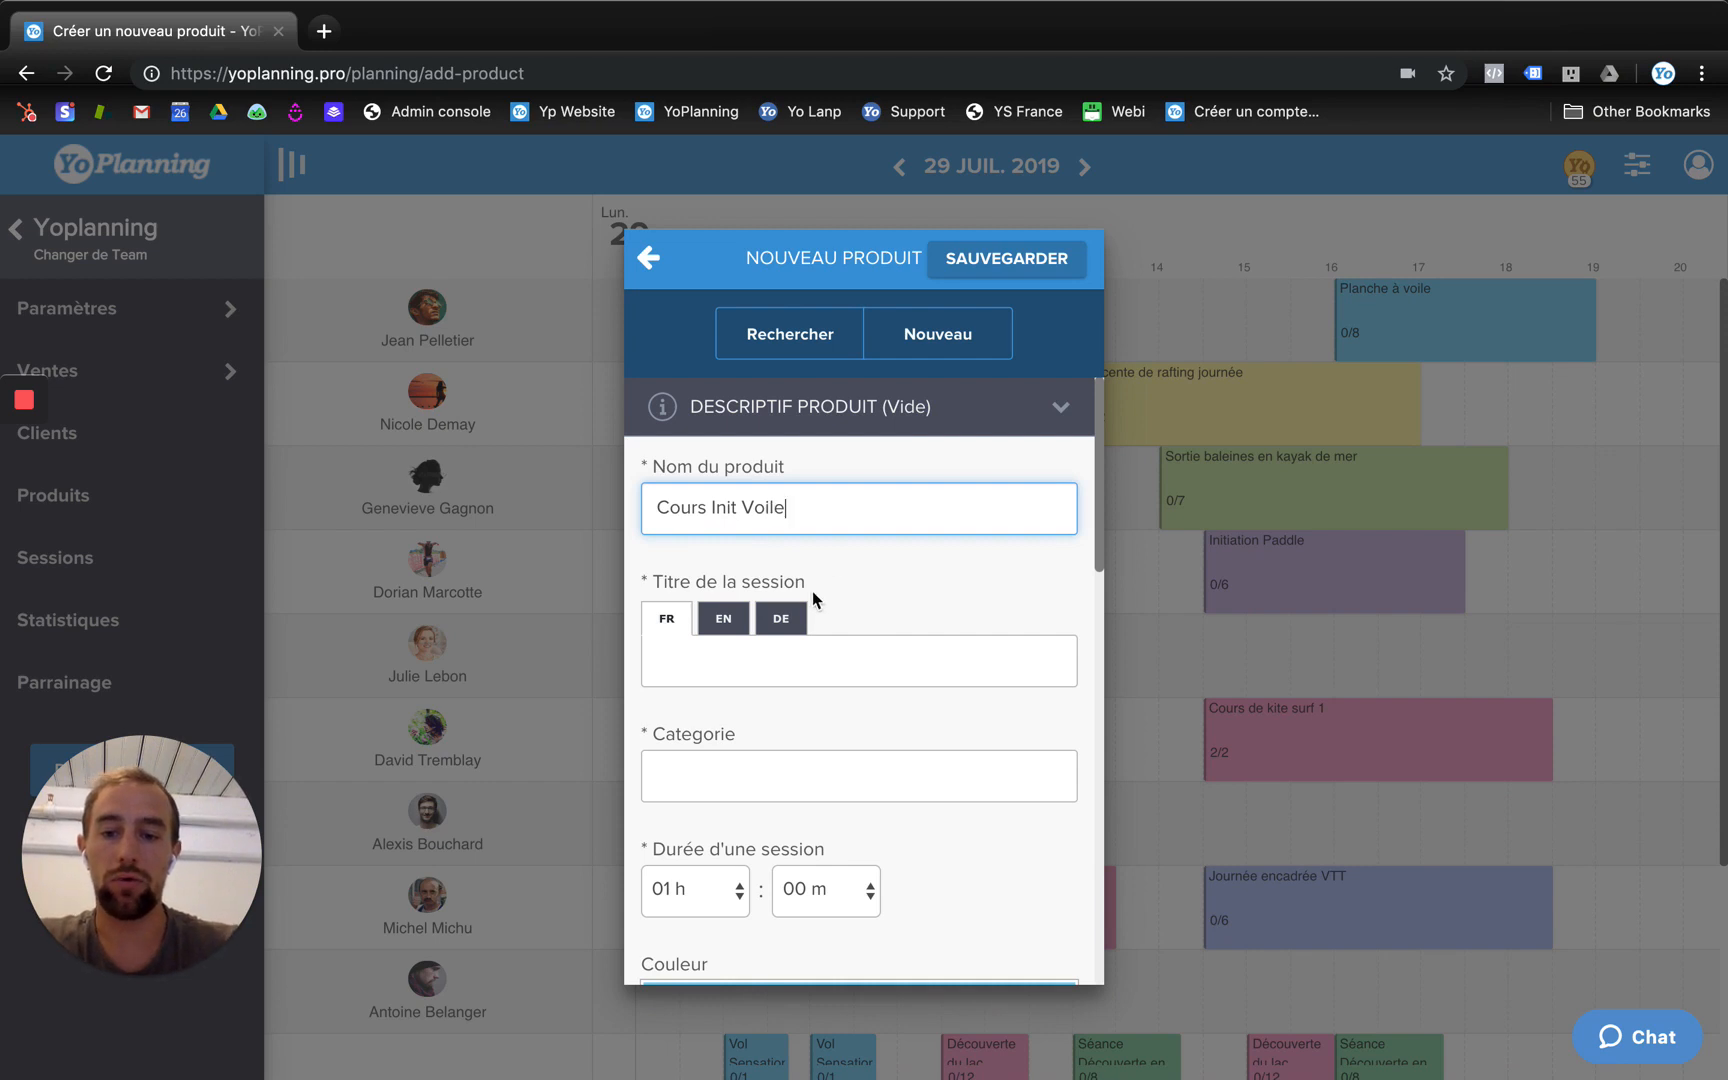
drag(813, 592, 641, 592)
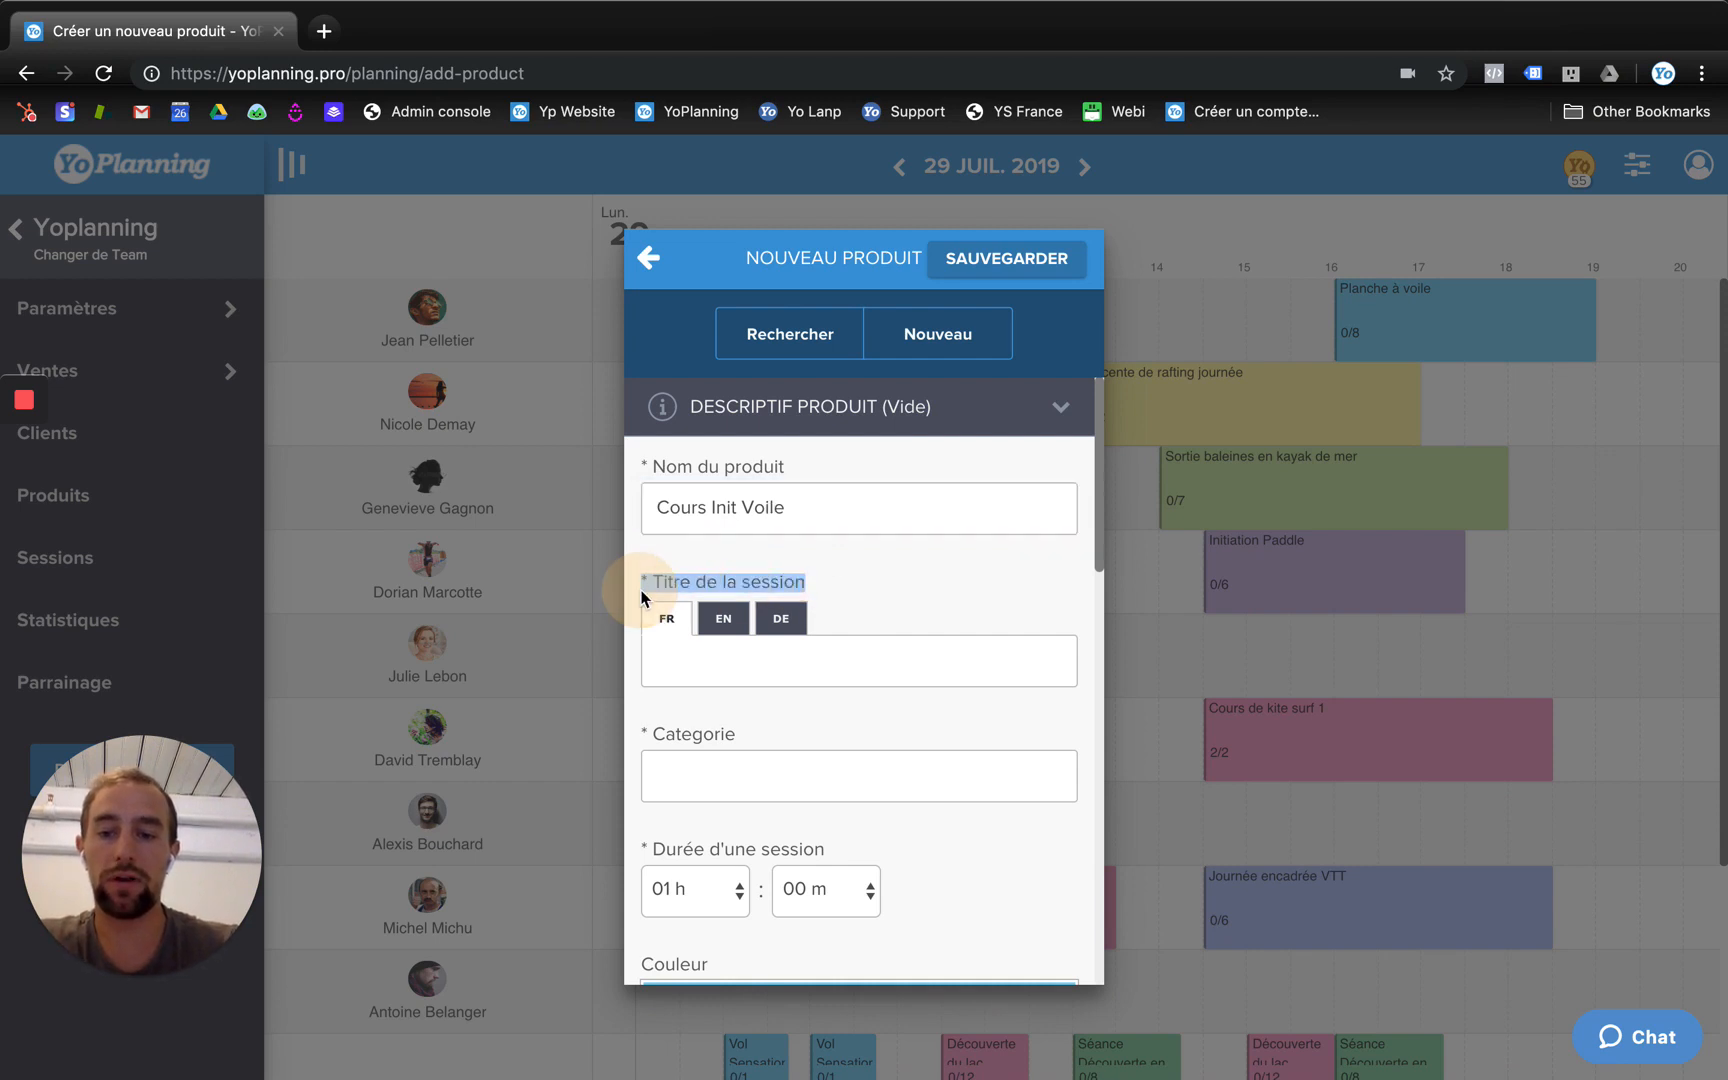
click(868, 602)
click(832, 661)
text(Cours )
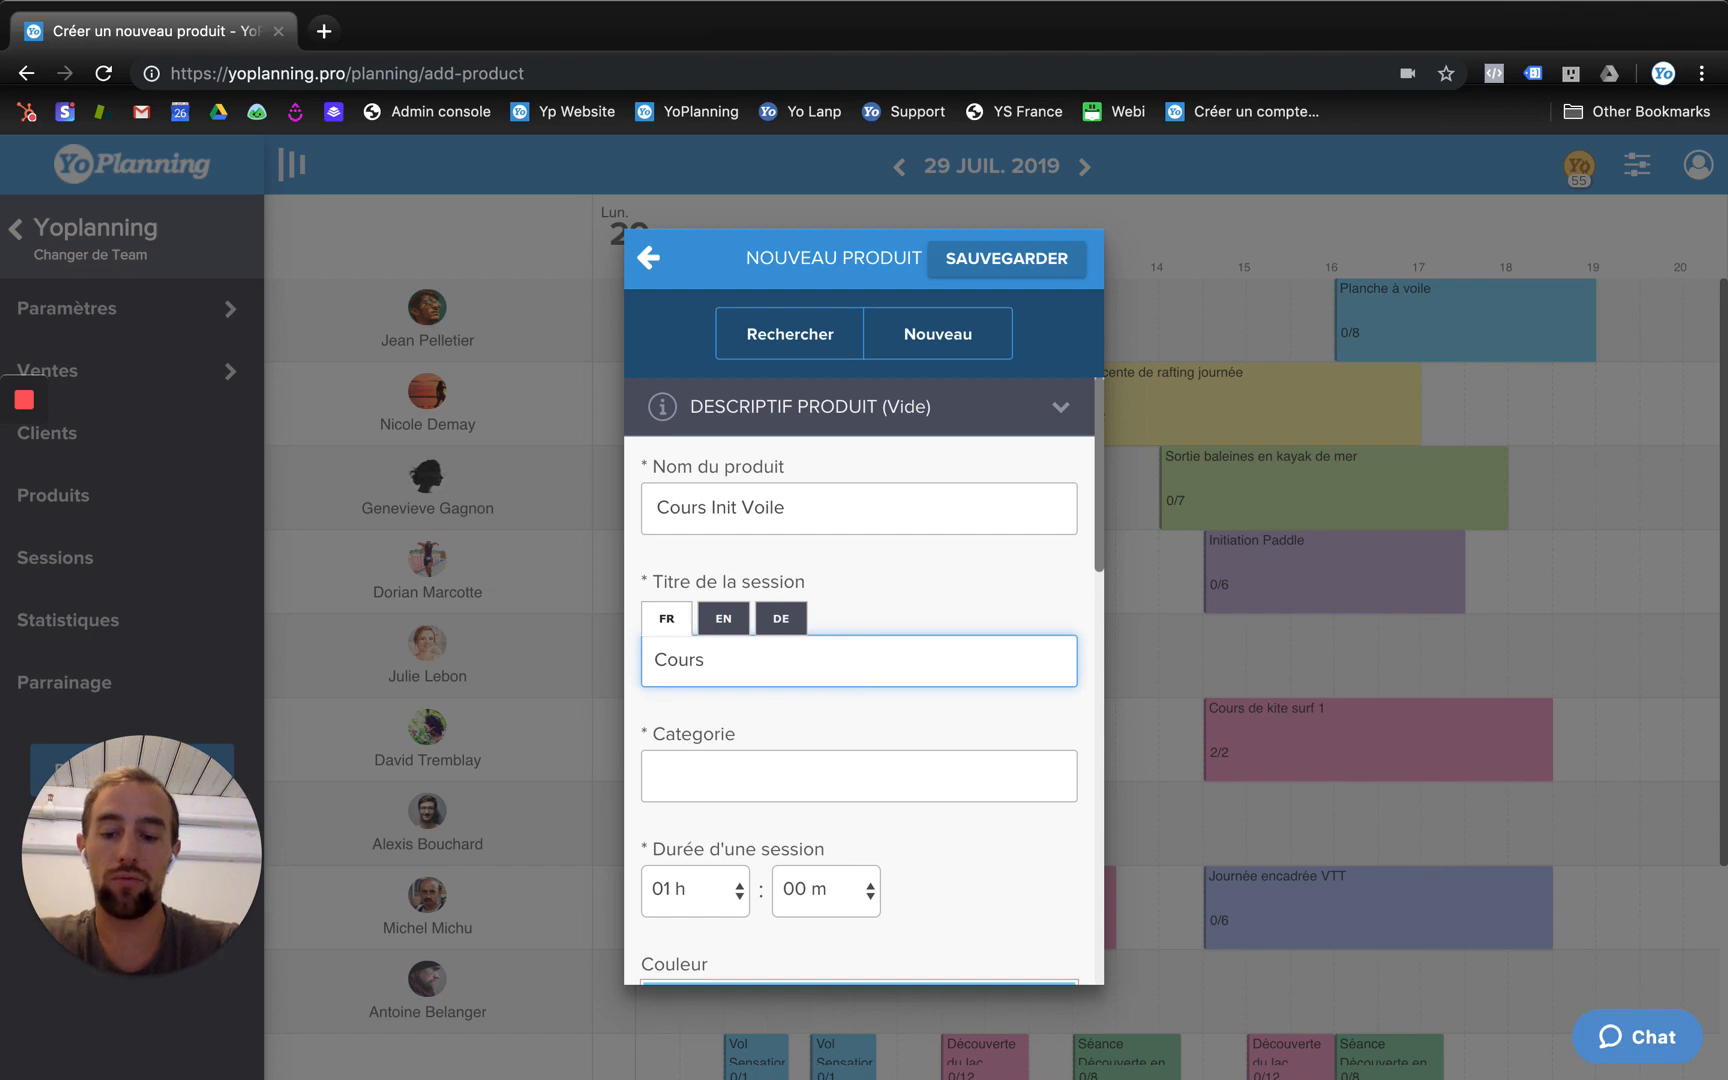
text(I)
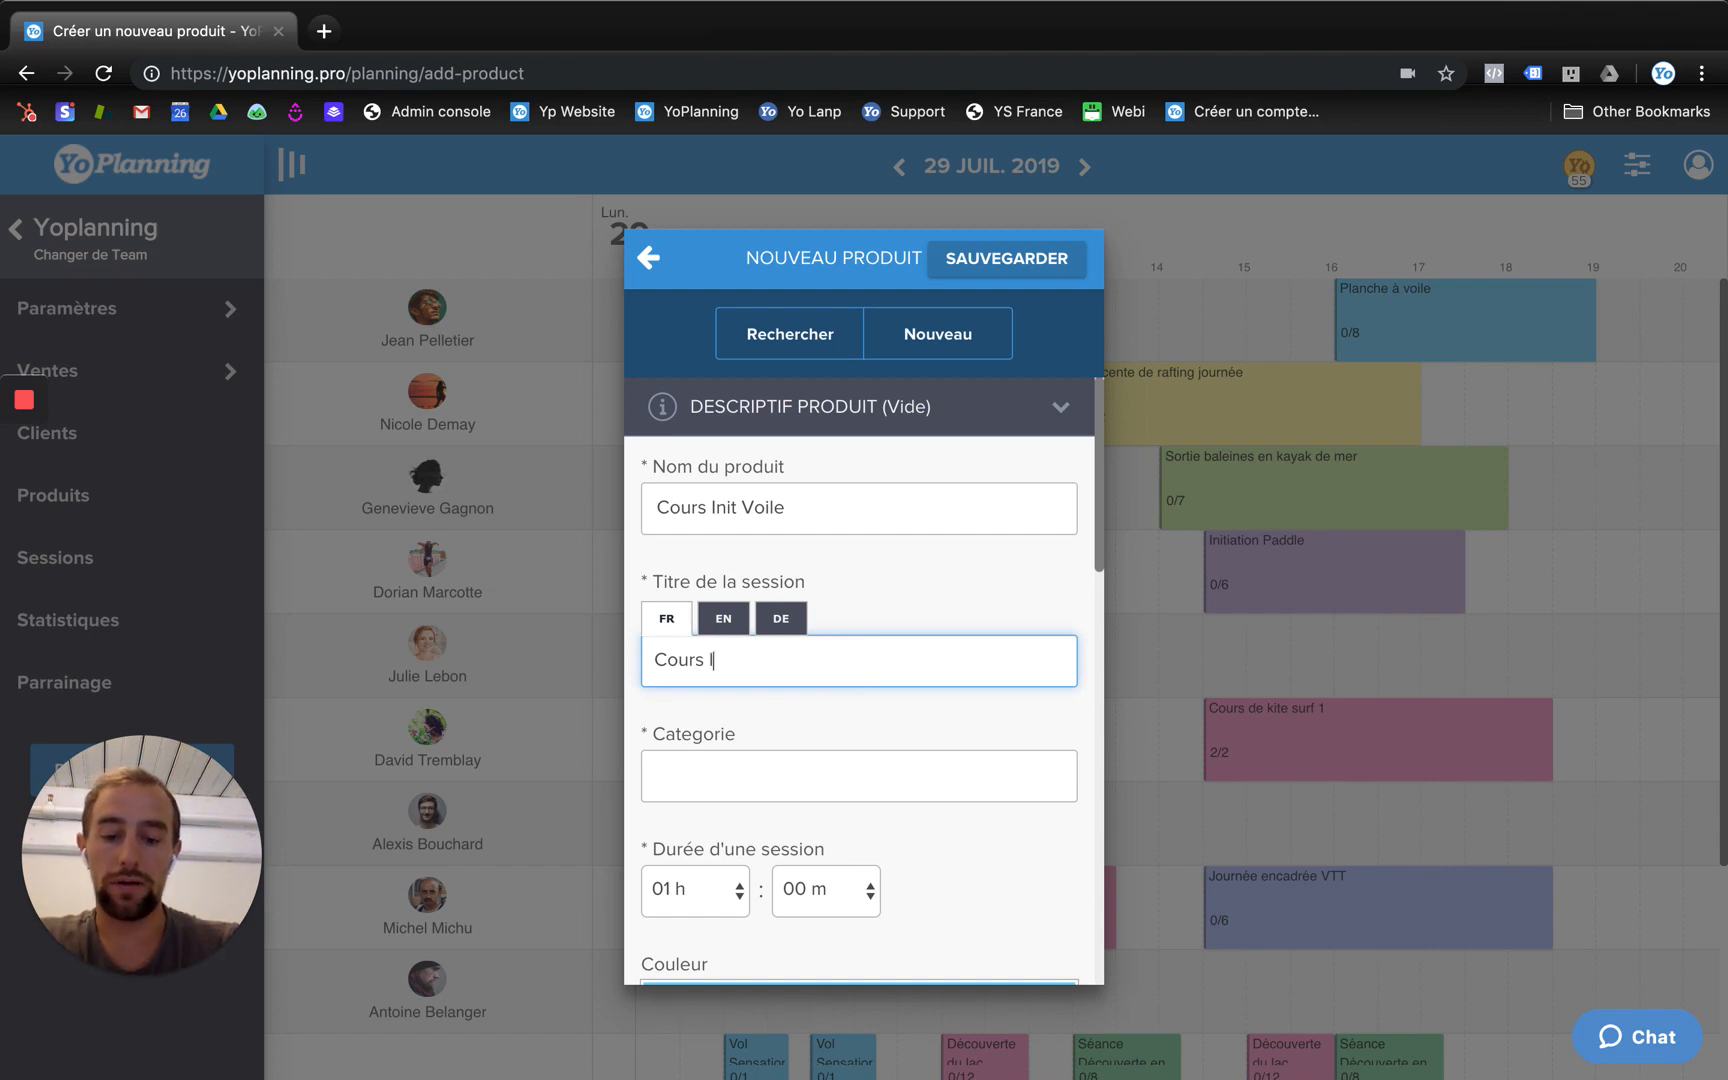
text(nitiation à )
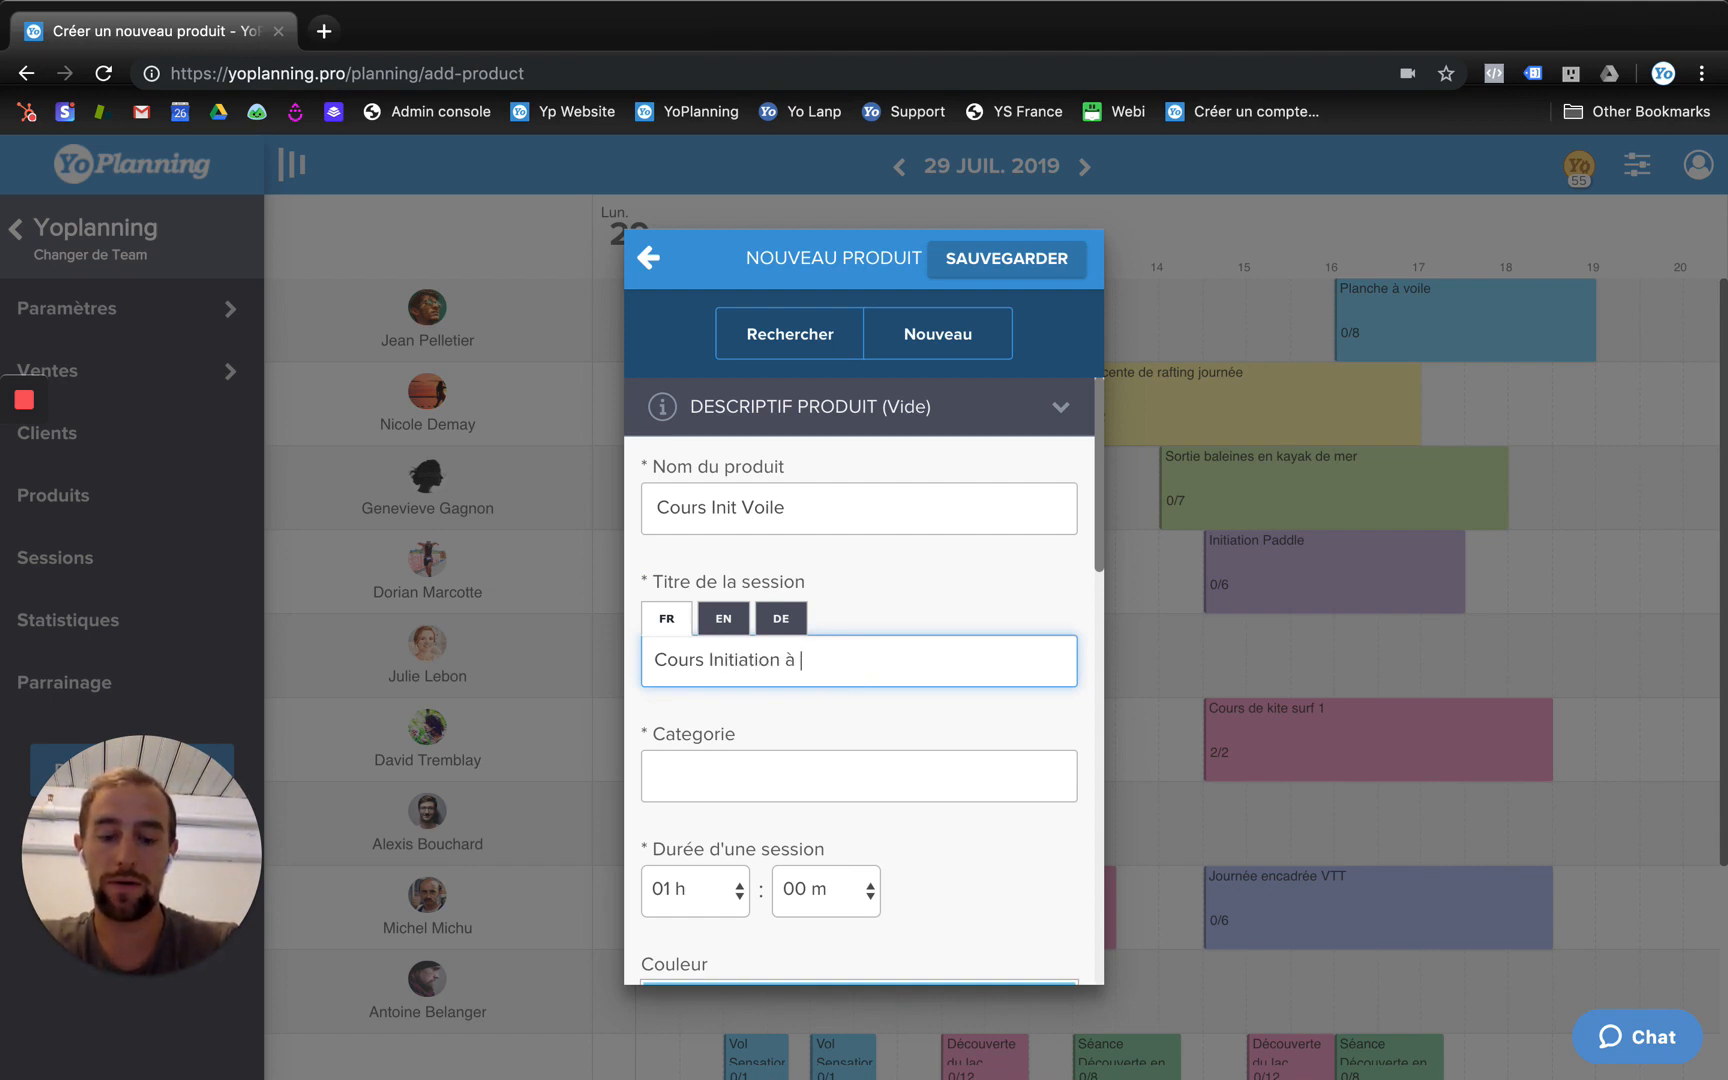
text(la voile)
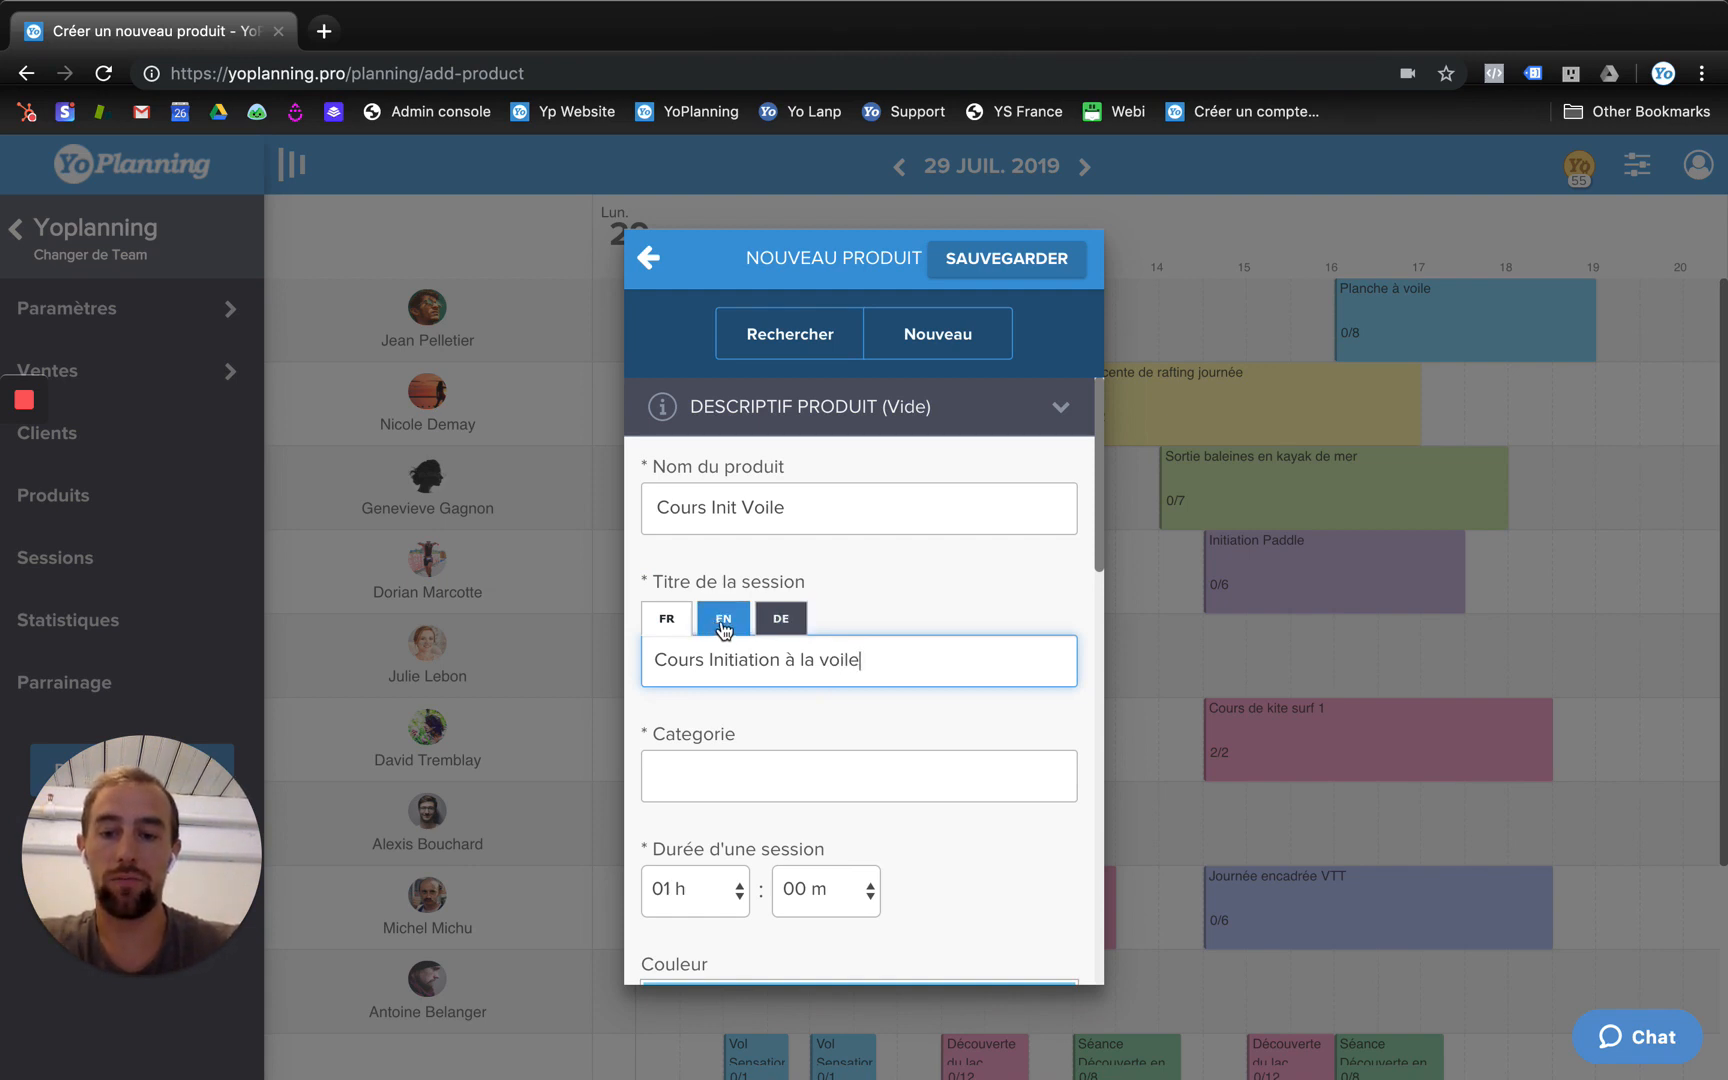
- Assign the product to the existing category "Voile"
click(784, 791)
text(BVo)
key(BackSpace)
key(BackSpace)
key(BackSpace)
text(V)
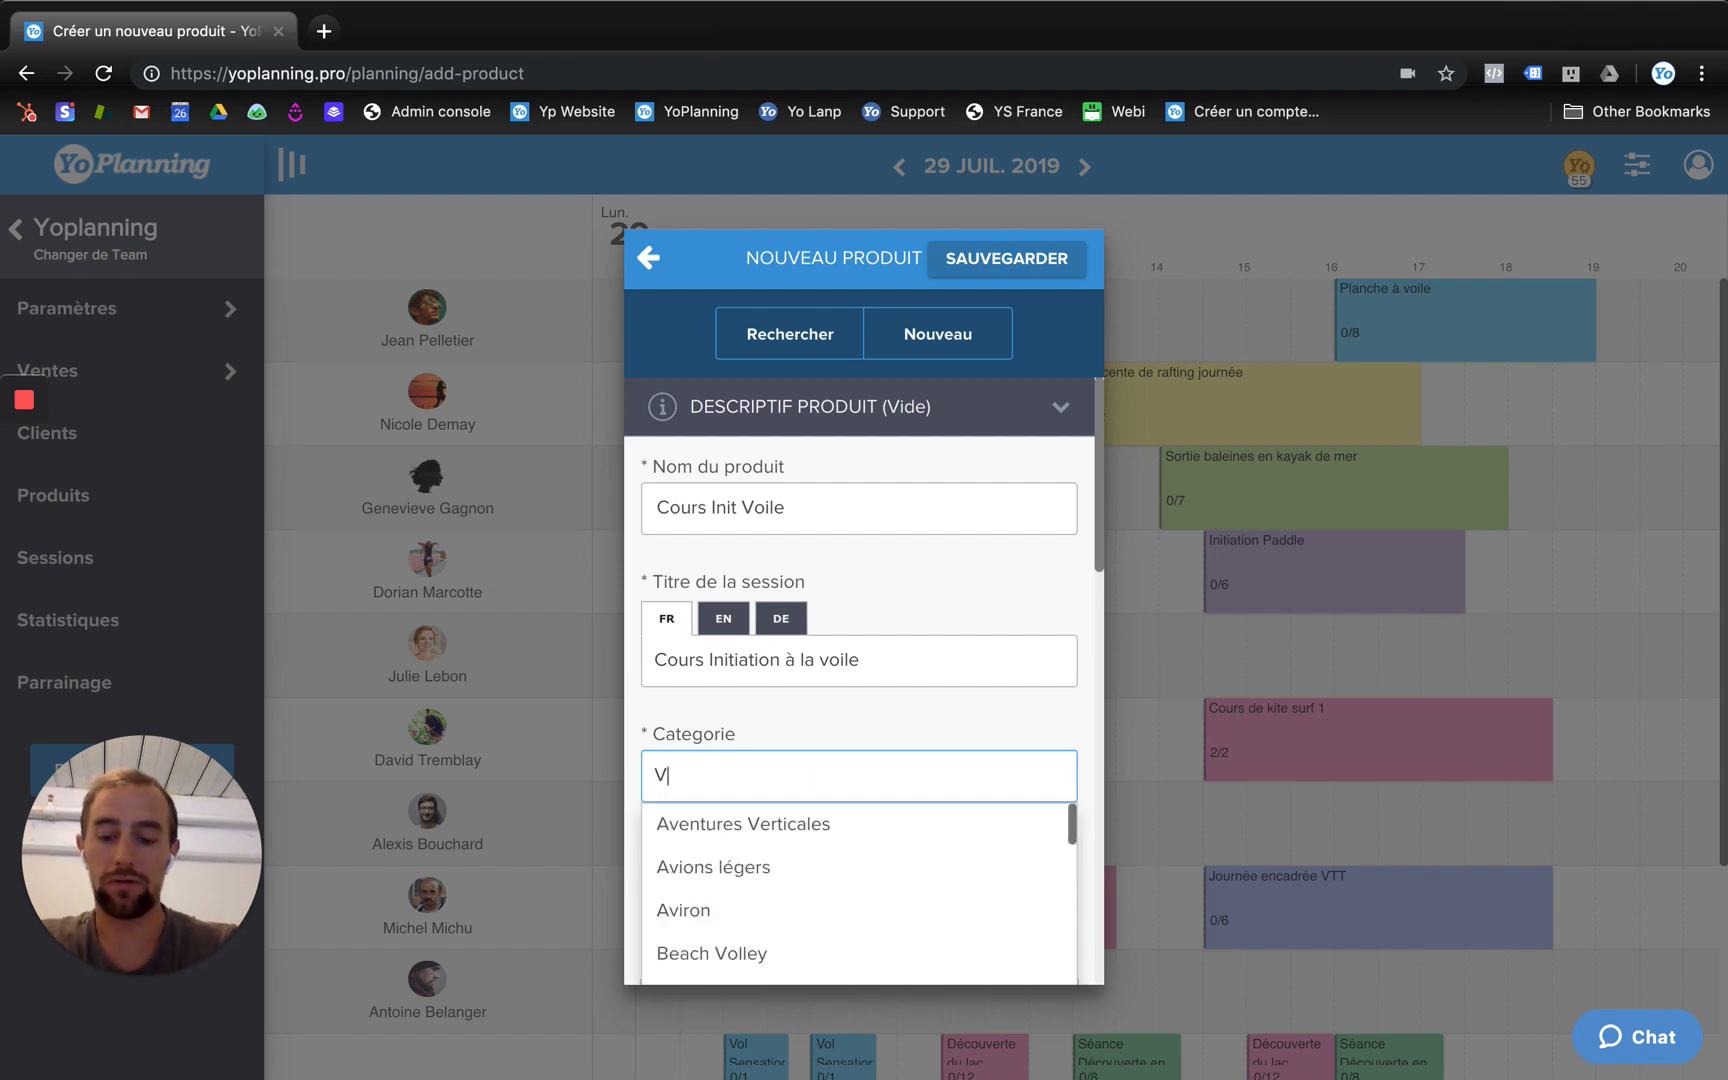
text(oile)
click(793, 866)
click(866, 735)
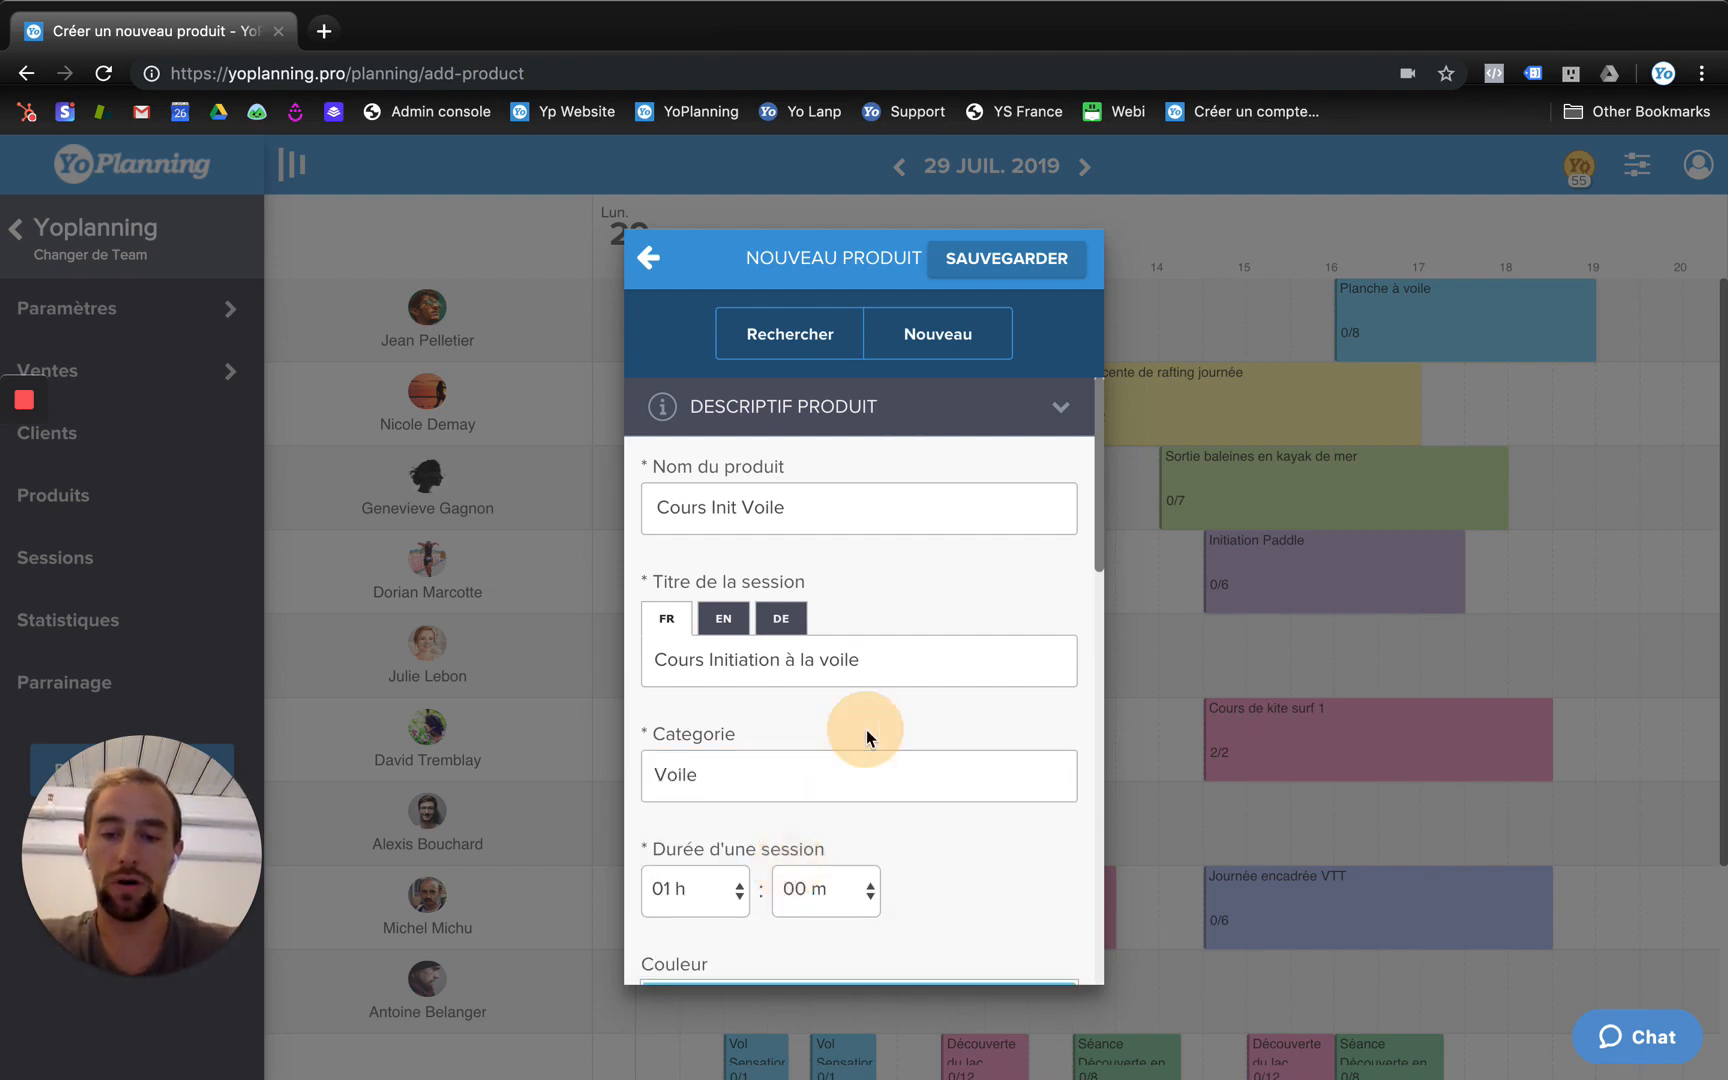
- Set the duration of a session to 03 h 00 m
scroll(865, 729, down, 5)
click(700, 640)
click(688, 694)
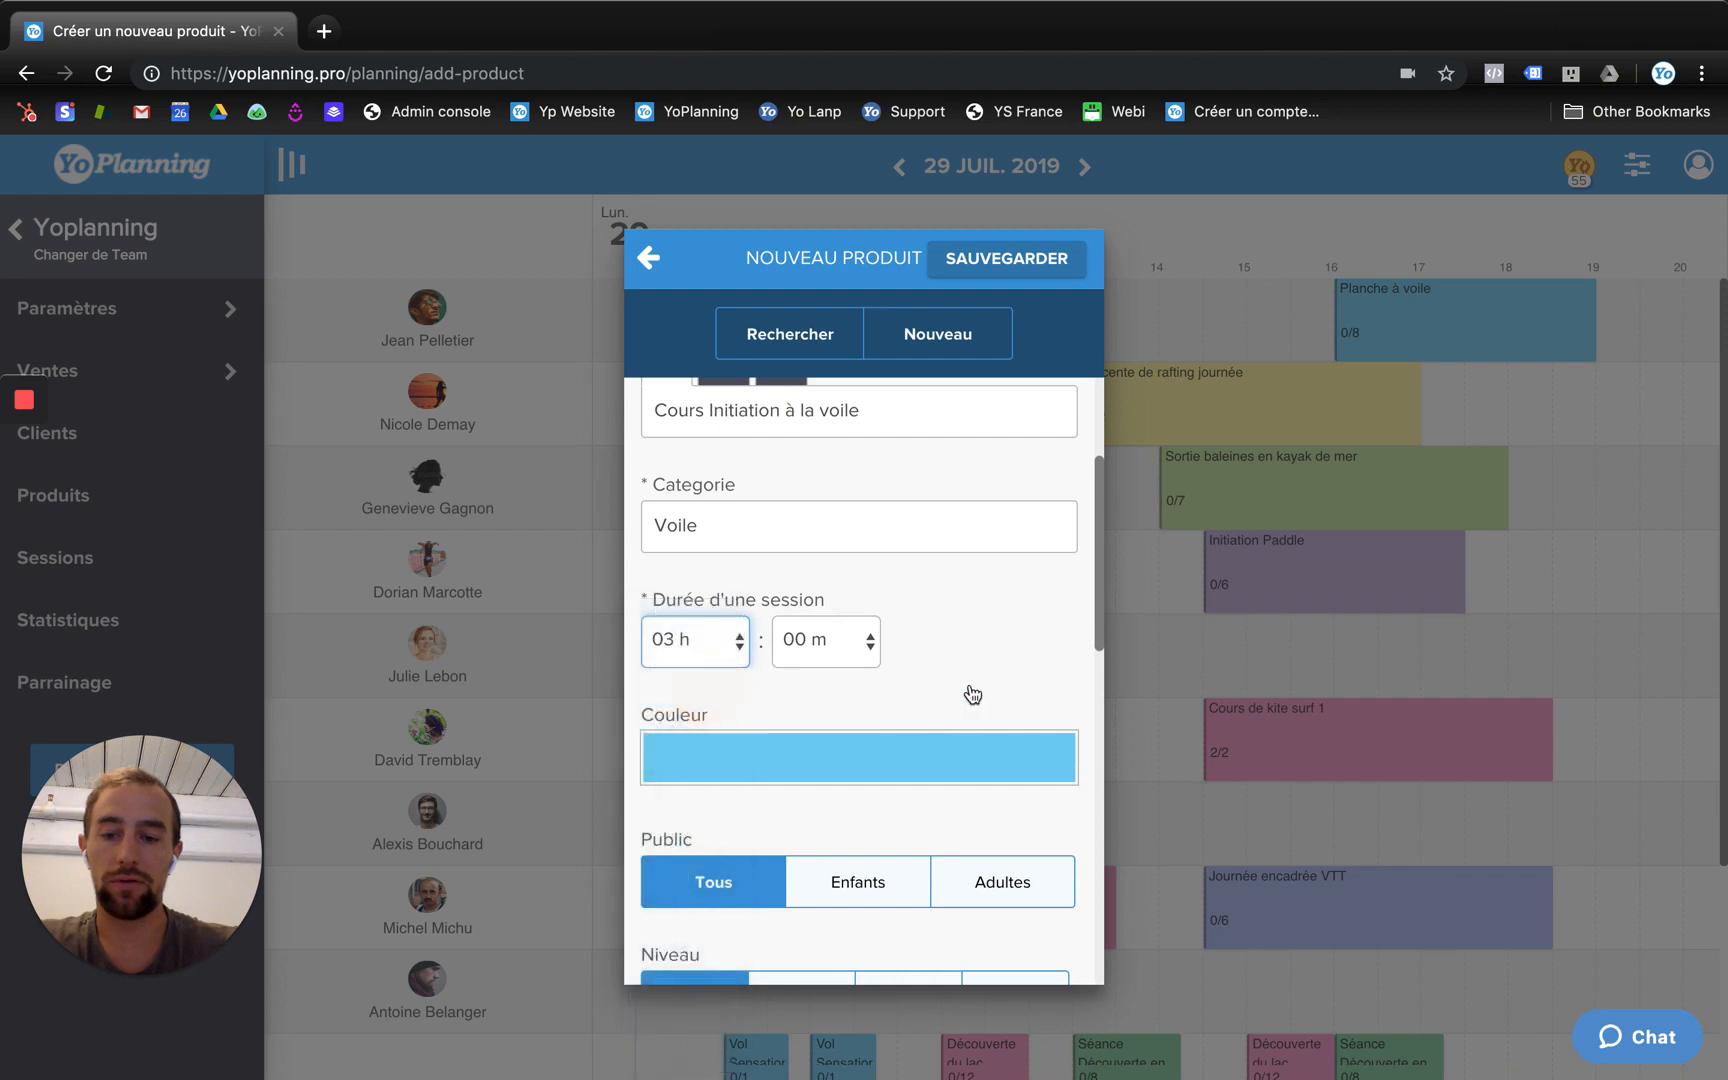
scroll(972, 694, down, 3)
click(822, 610)
click(790, 492)
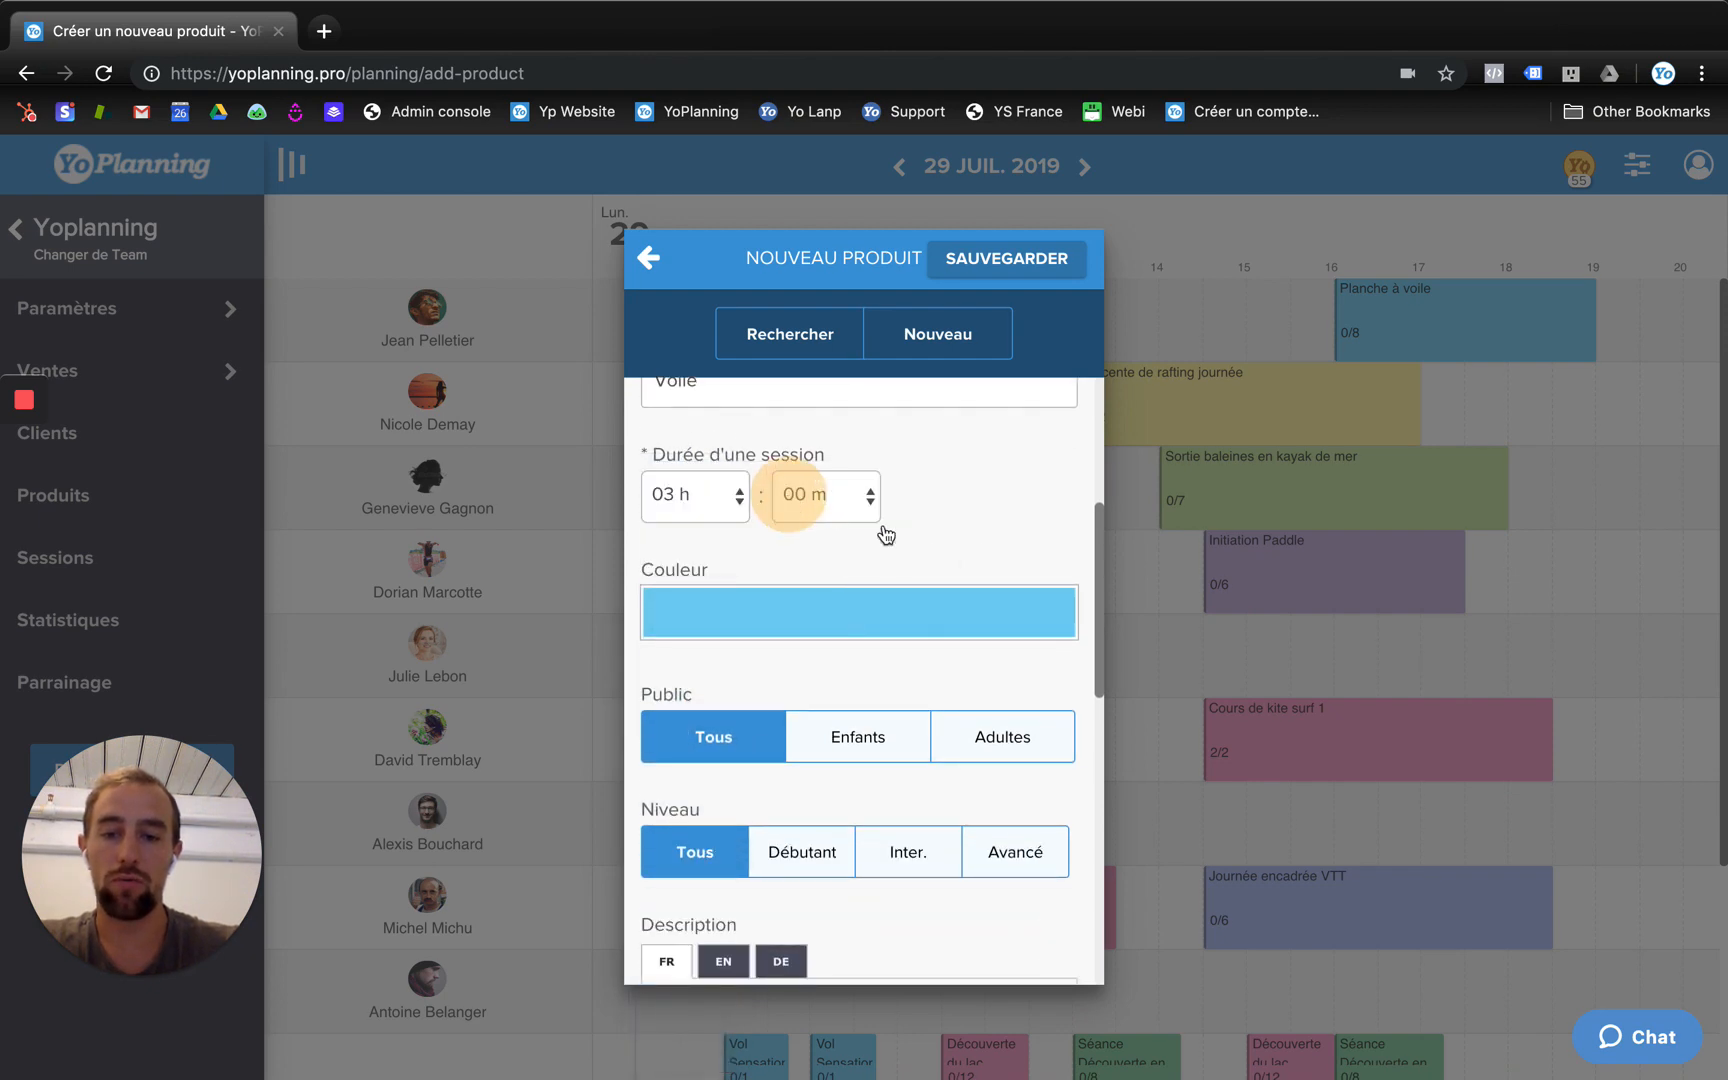
- Fill in the French description with the "Découvrez la voile" heading and the text presenting the family sailing course
scroll(972, 549, down, 3)
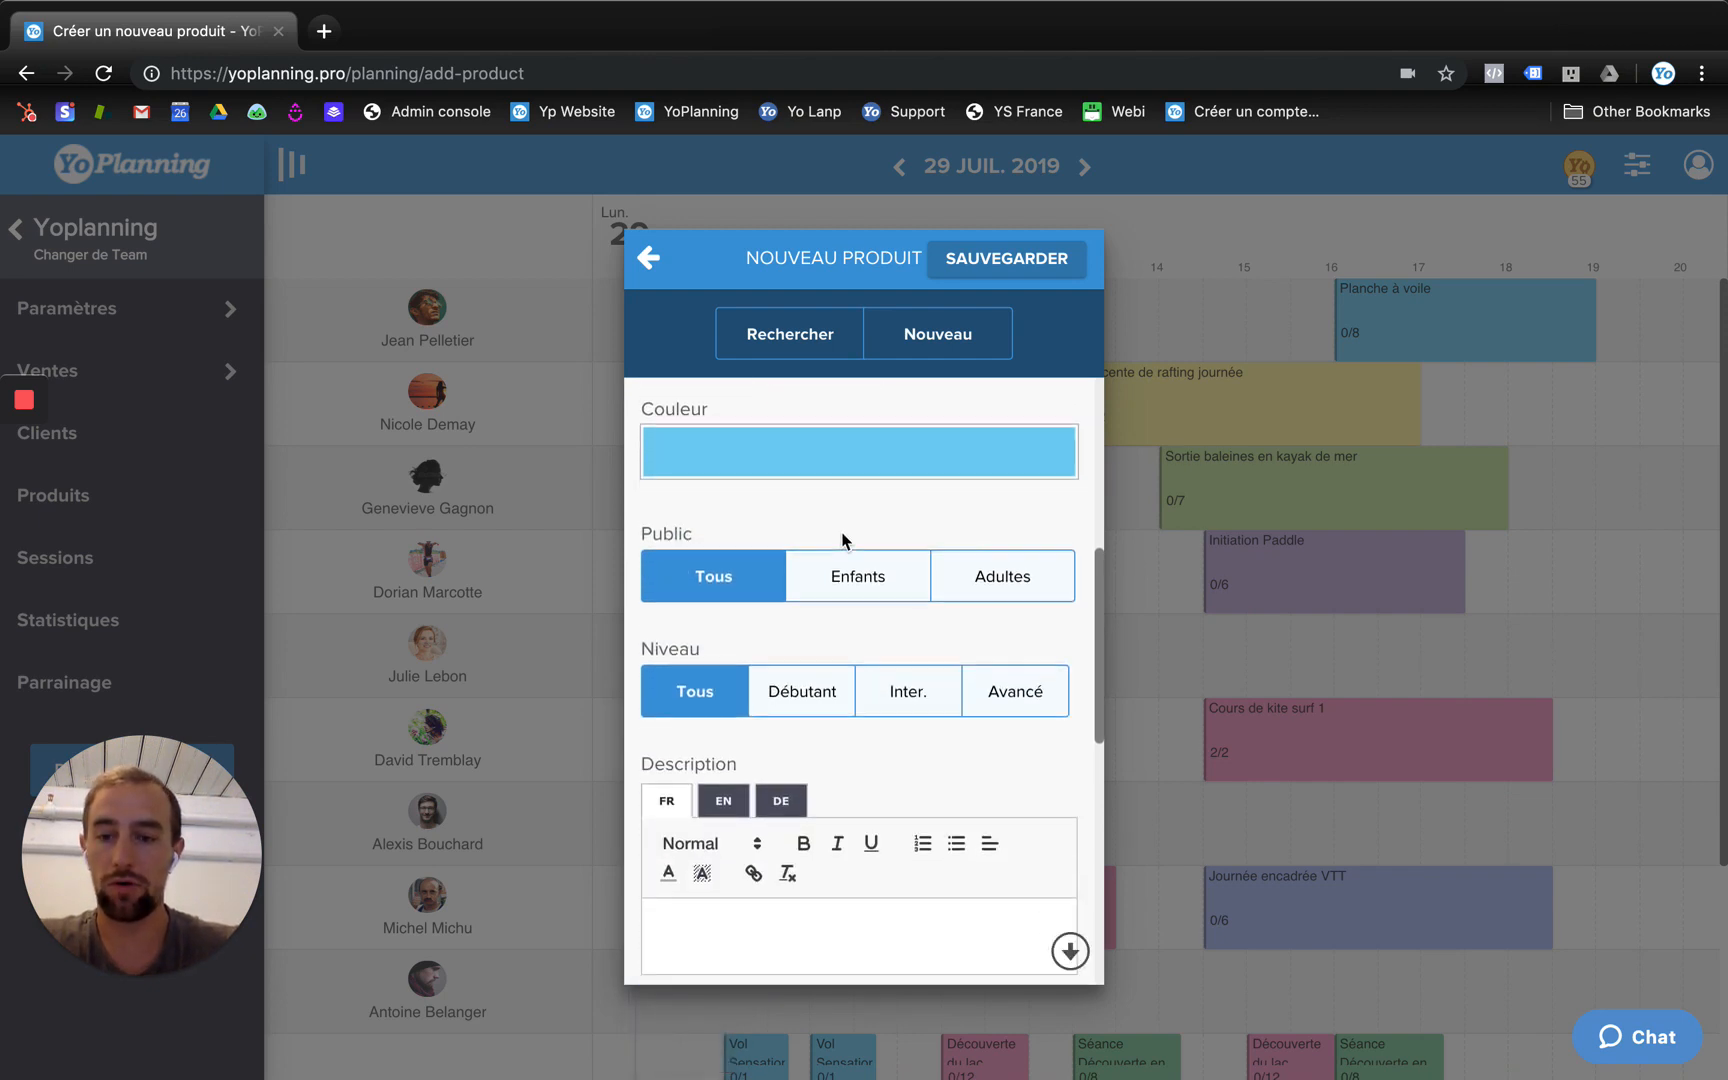
scroll(842, 540, down, 2)
scroll(792, 686, down, 2)
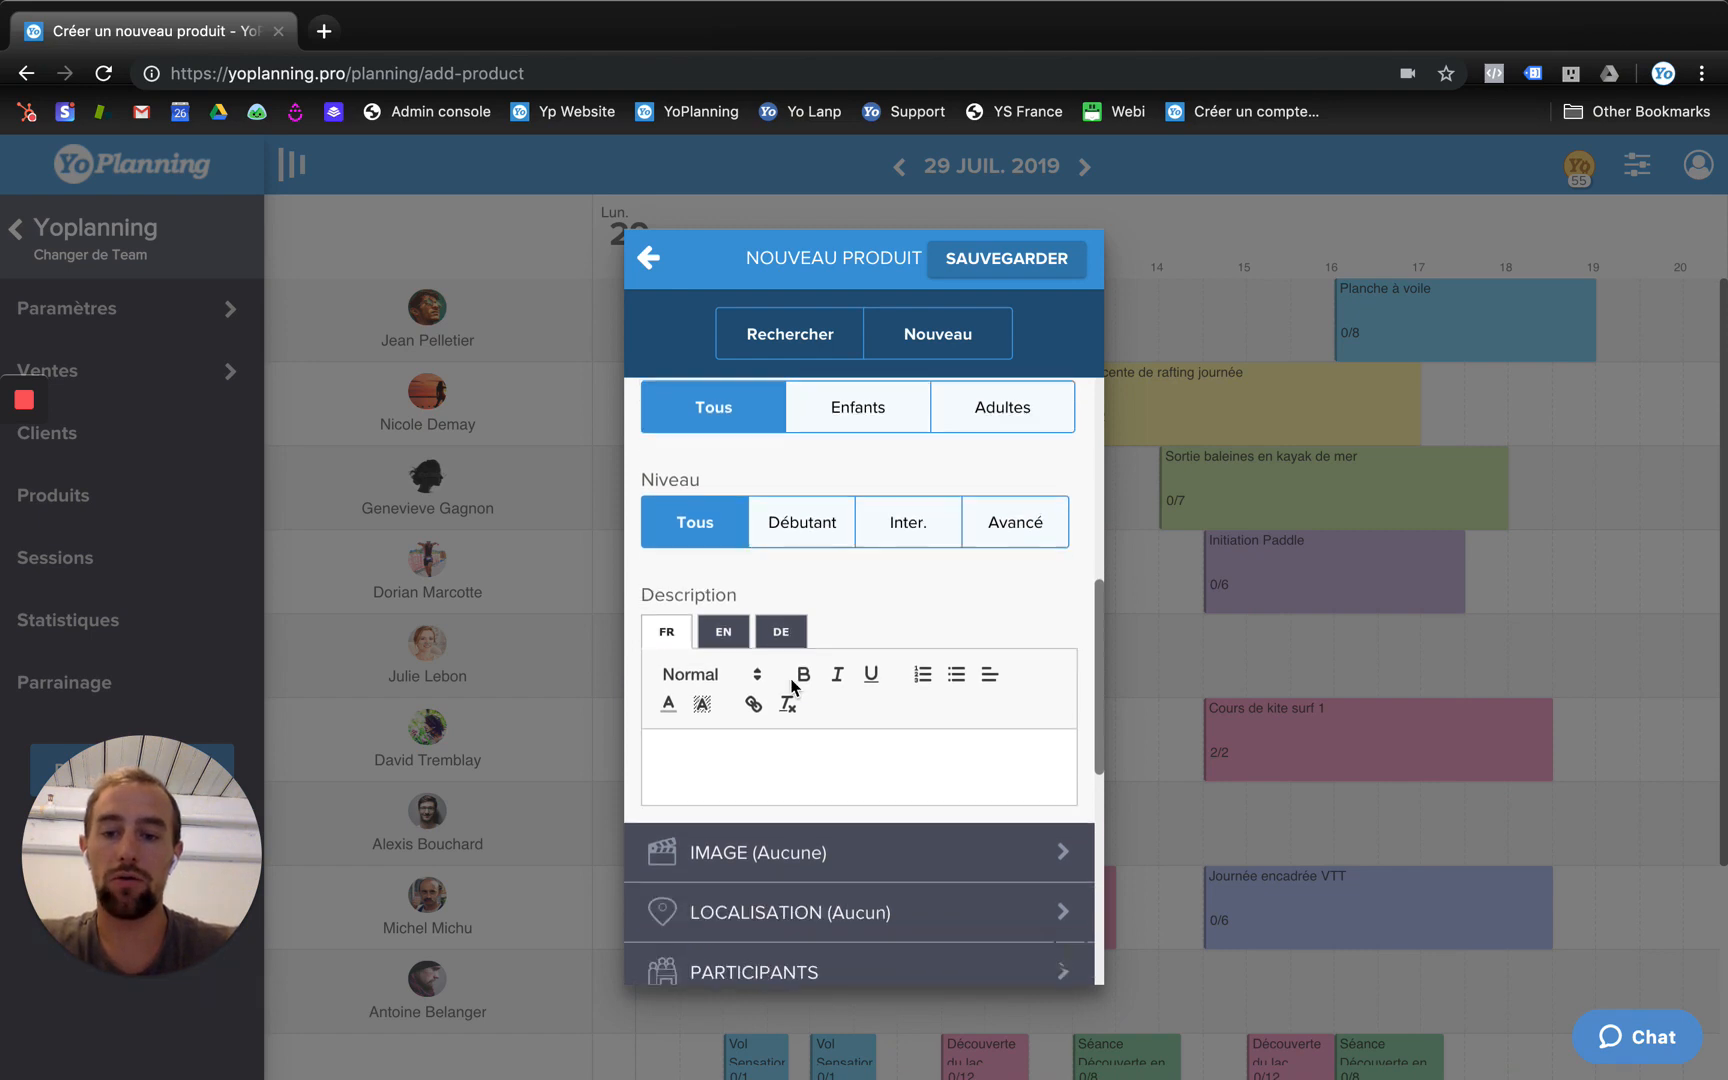
scroll(792, 686, down, 1)
click(835, 681)
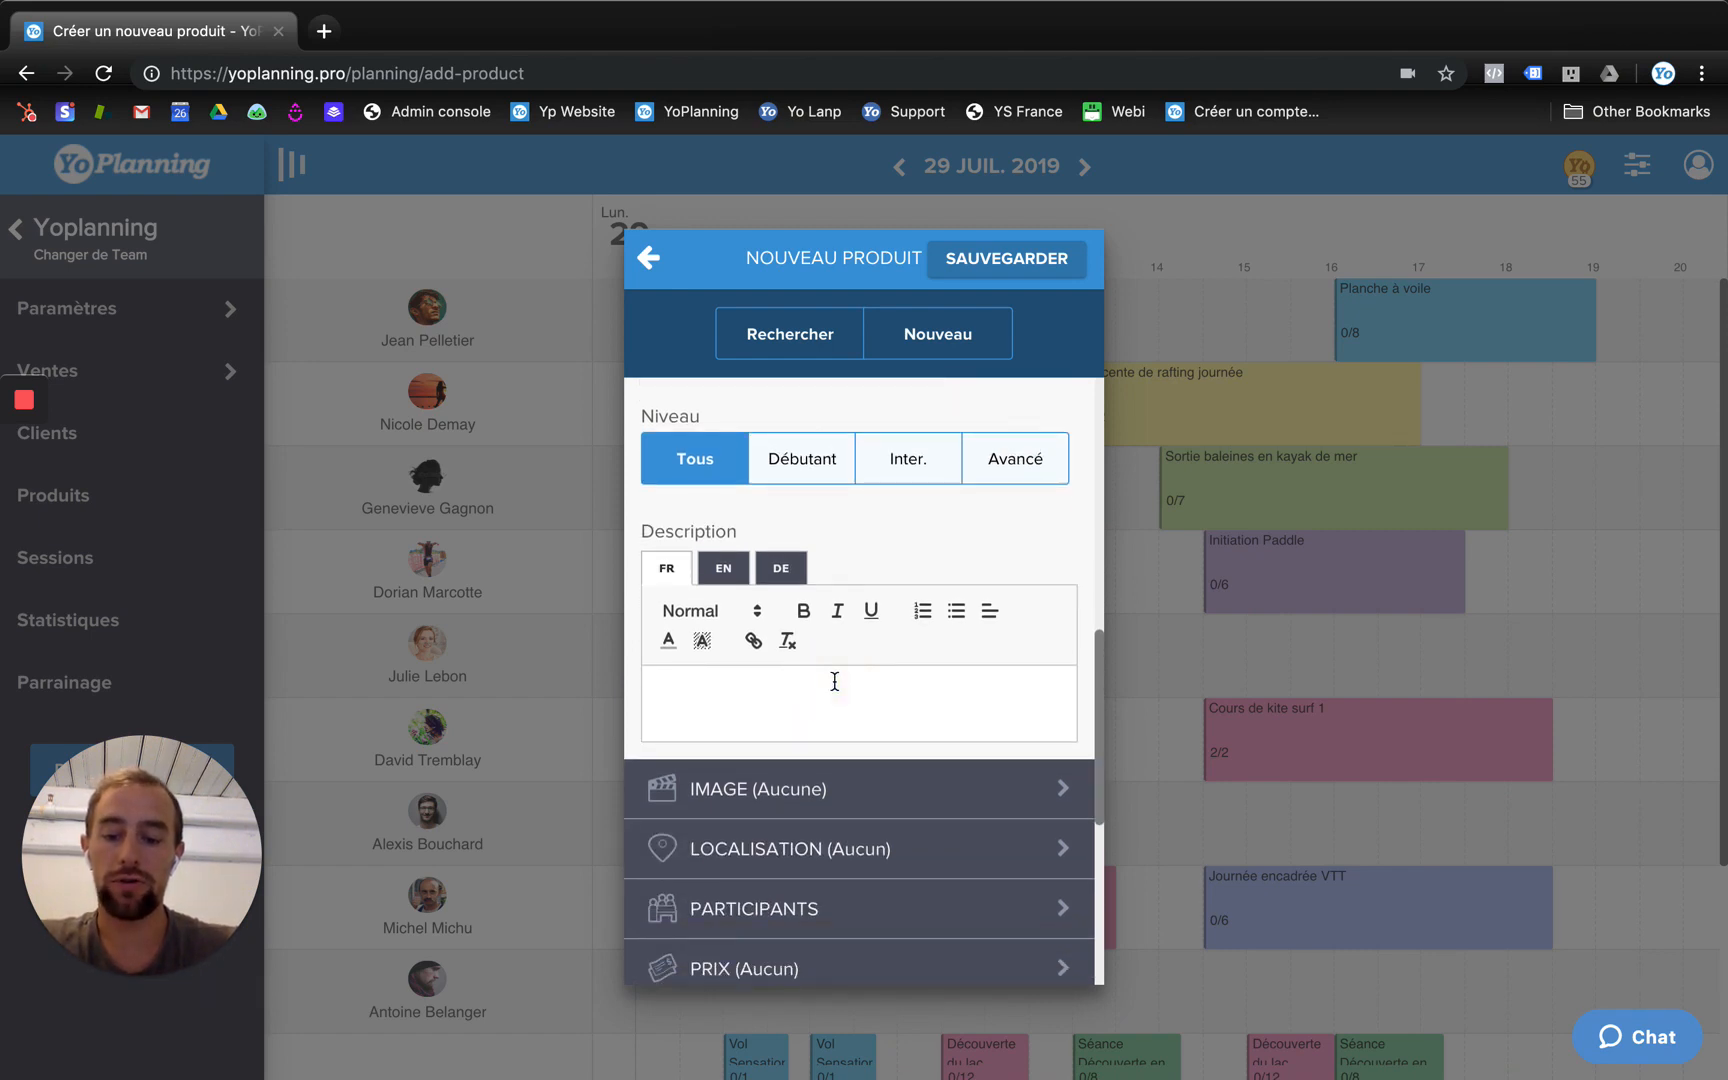
text(Découvrez la voile Pendant ce cours, toute la famille peut s’initier à la voile et aux charmes de la vie en mer, dans une atmosphère de détente. Quel meilleur moyen pour découvrir le fjord ou le fleuve qu’en s’élançant sur les eaux en se laissant porter par le vent : c’est naturel, silencieux et écologique ! Nos instructeurs sauront également vous captiver par leur interprétation de la nature et des récits historiques régionaux. Venez découvrir la navigation à voile et le fjord du Saguenay ou le fleuve Saint-Laurent près de Montréal, au gré du vent et des courants !)
scroll(918, 679, down, 2)
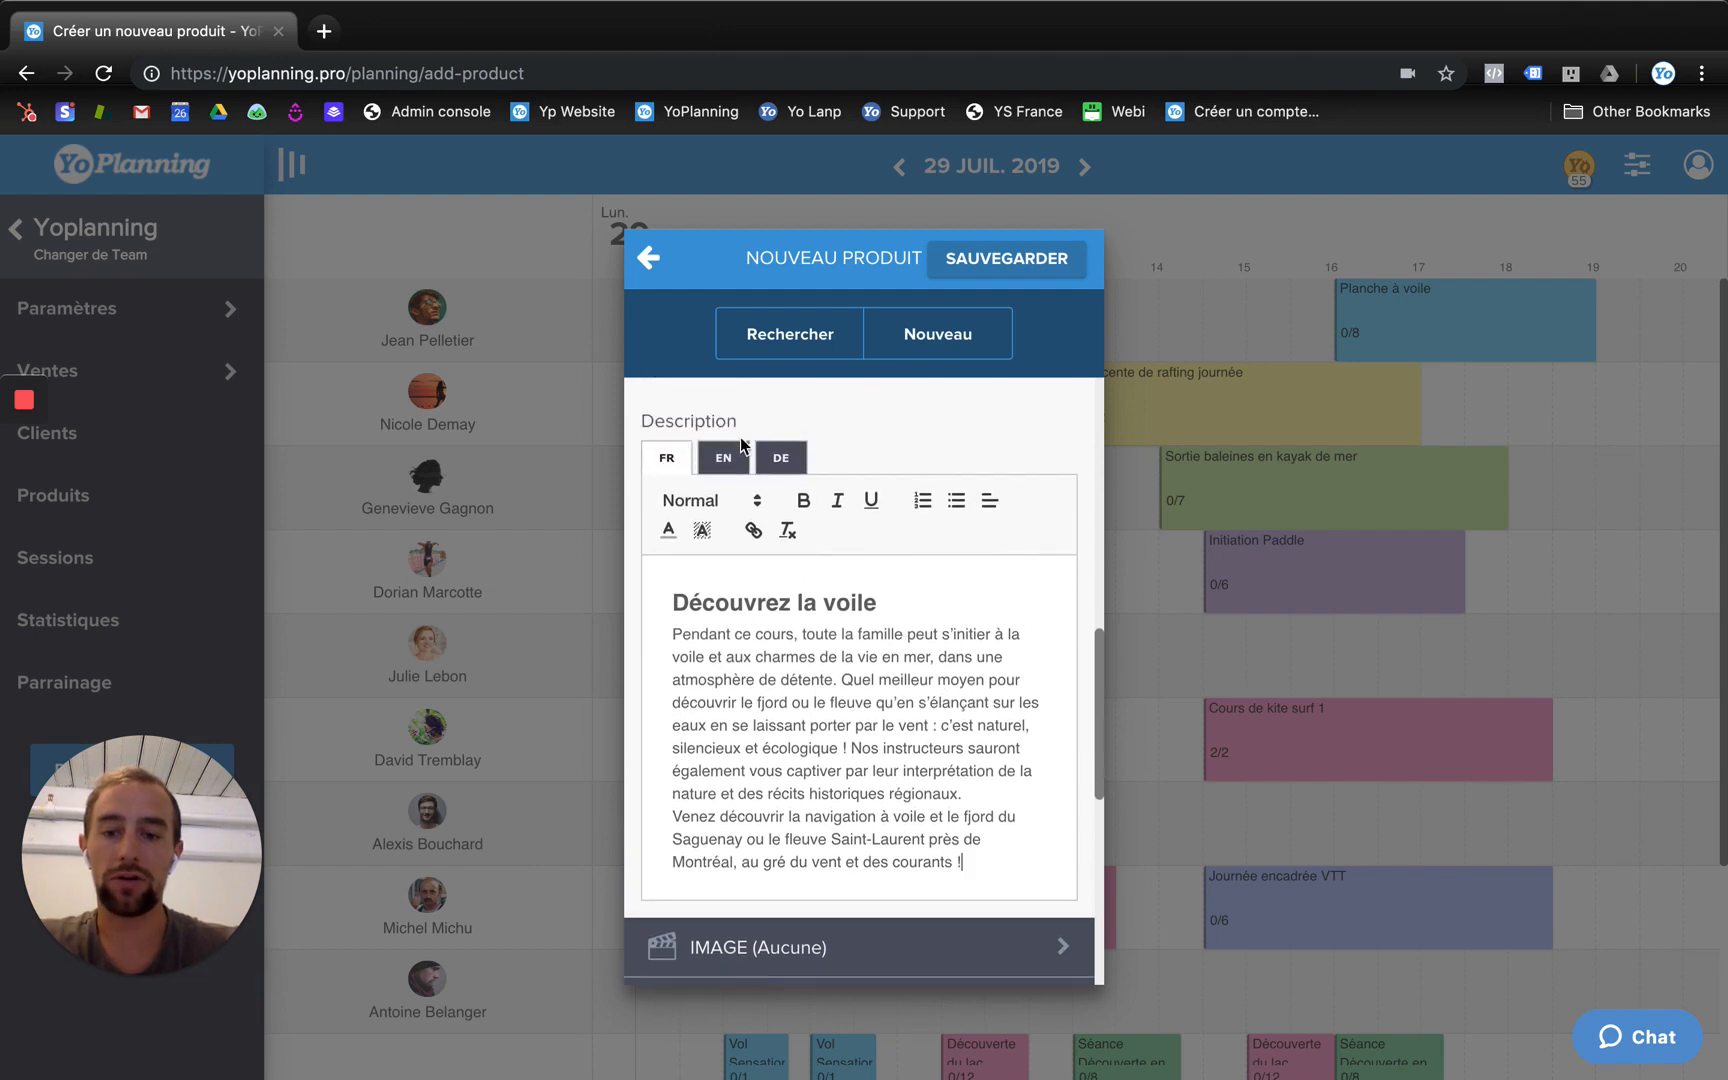
click(726, 460)
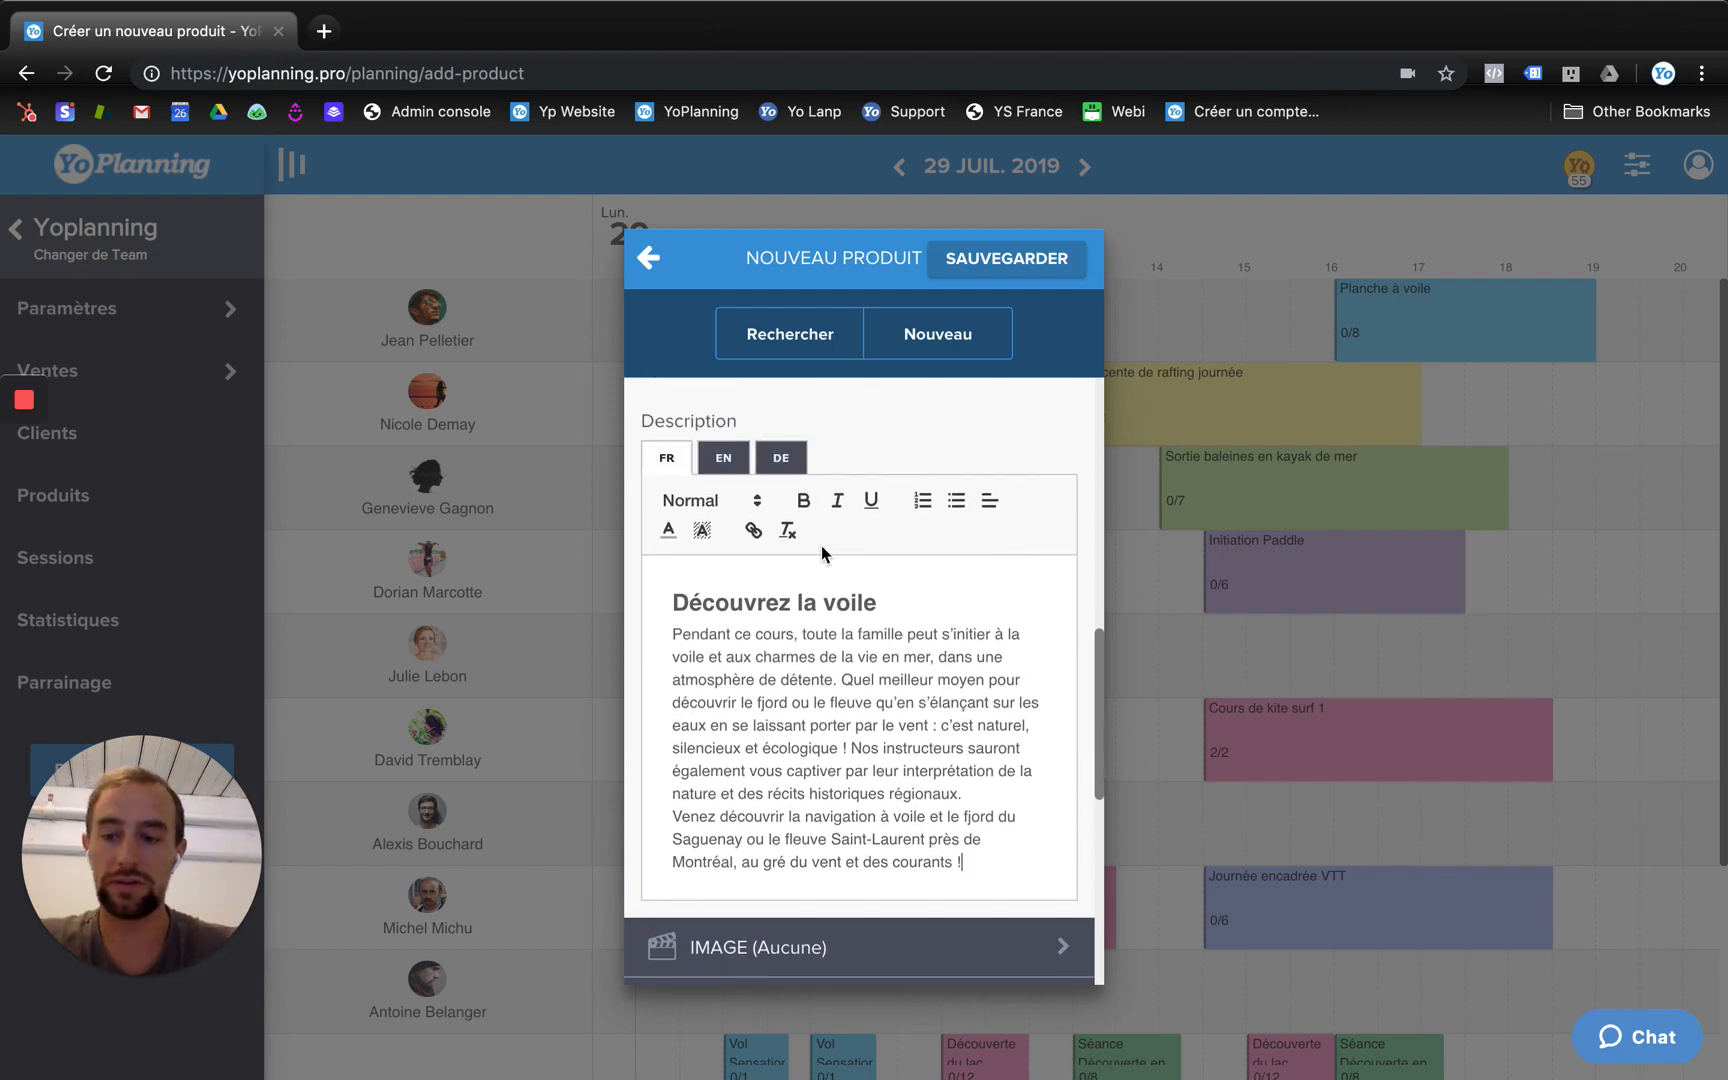
- Add the sailboat JPG photo from the Desktop folder as the product's image
scroll(824, 545, down, 5)
click(842, 697)
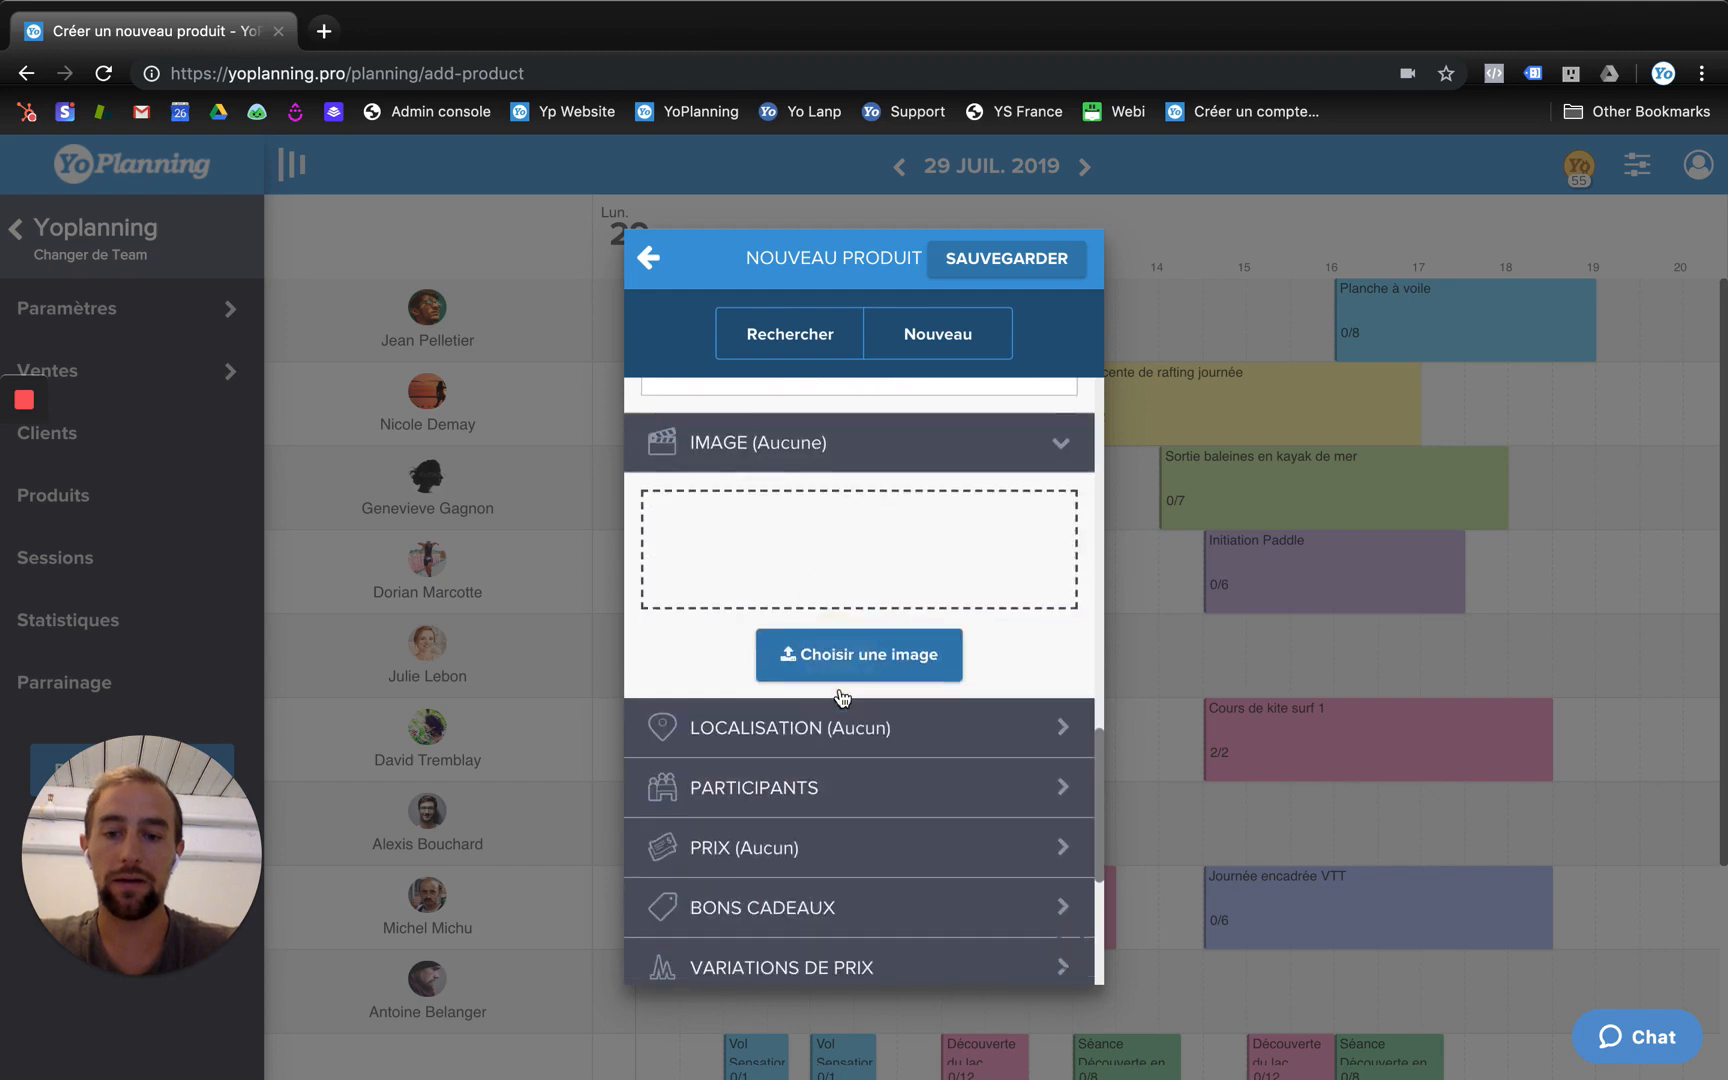
click(856, 625)
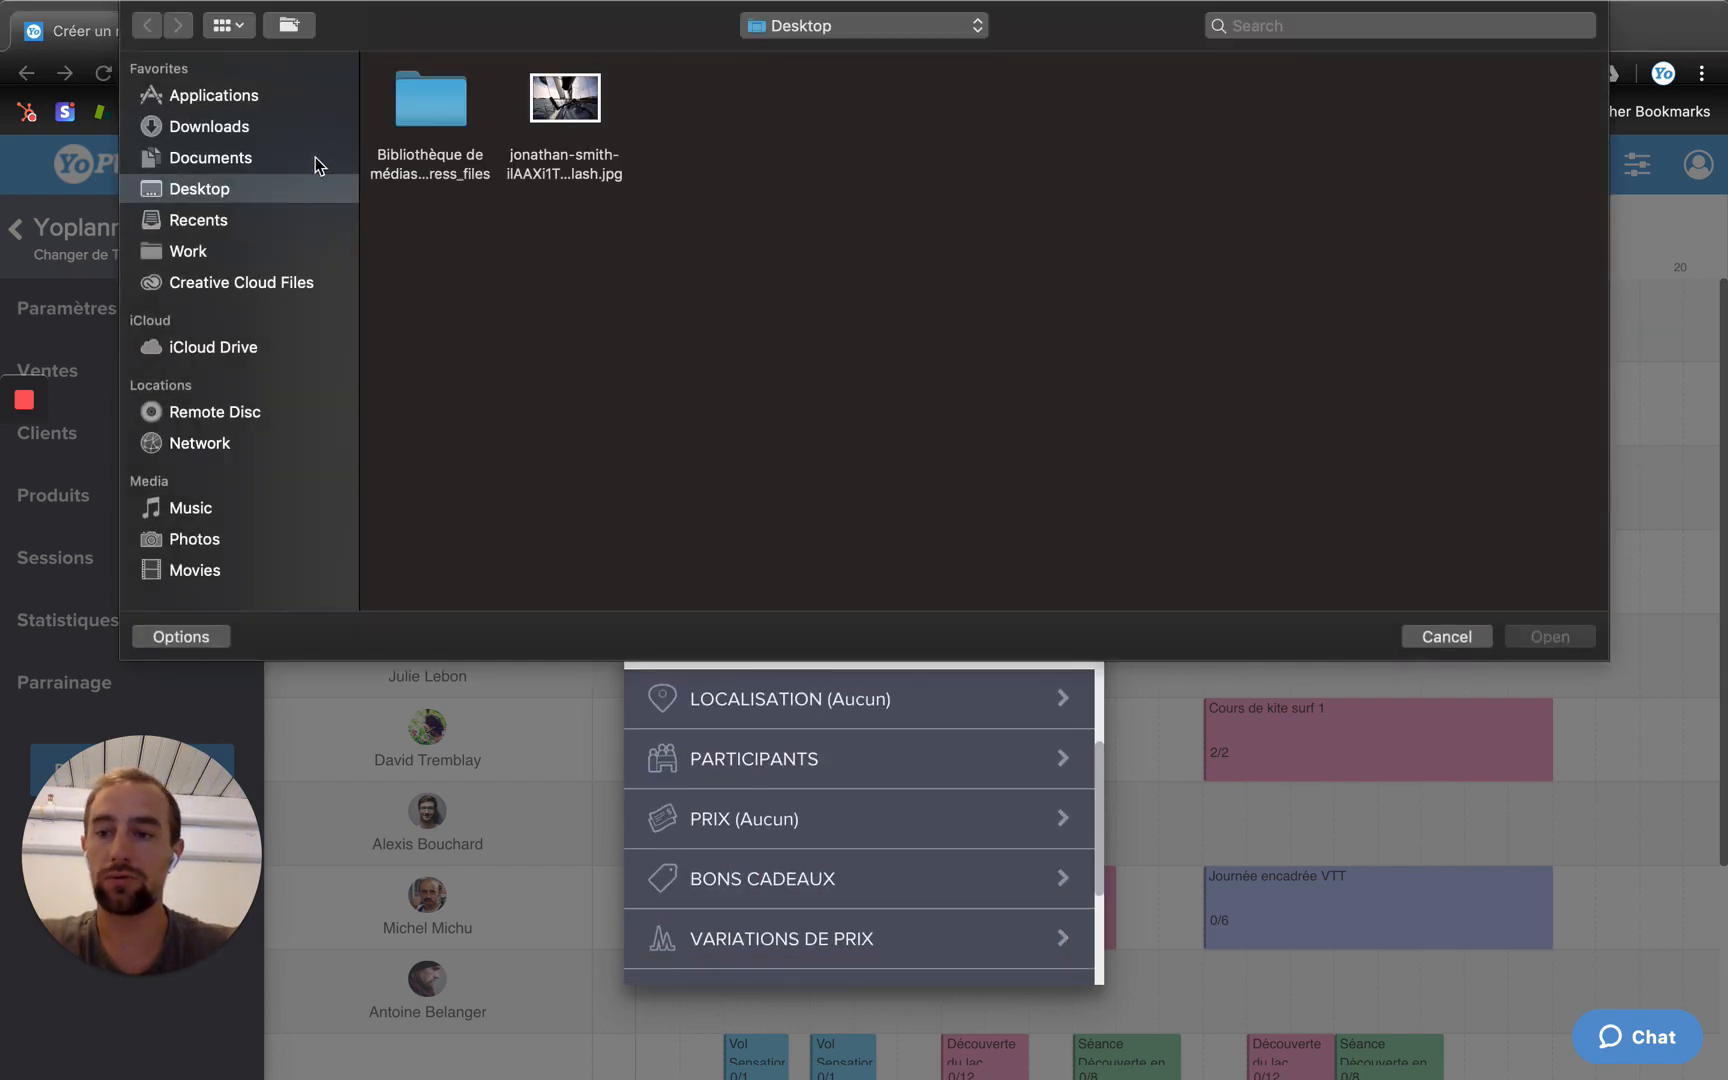
double_click(565, 100)
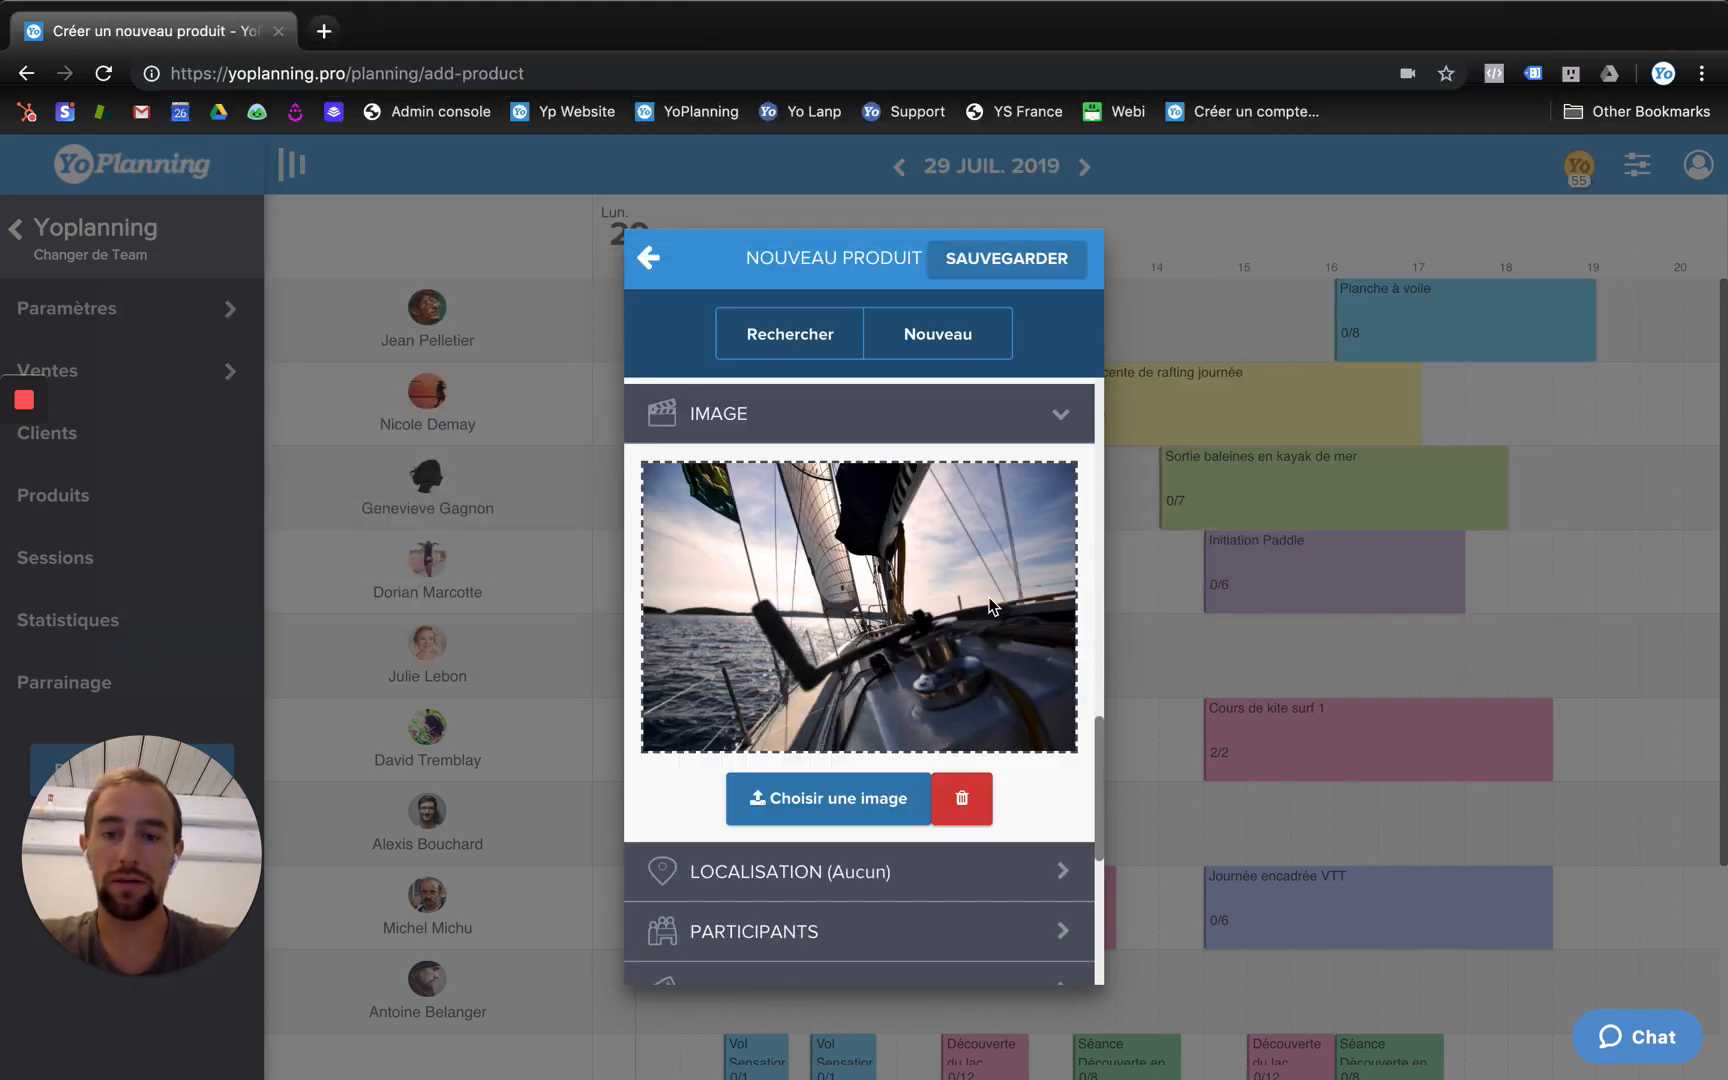
- Look up "Base de voile" for the product's location and choose Base de Voile du Val d'Auron in Bourges
scroll(1015, 605, down, 1)
scroll(1000, 620, down, 2)
click(933, 640)
click(943, 551)
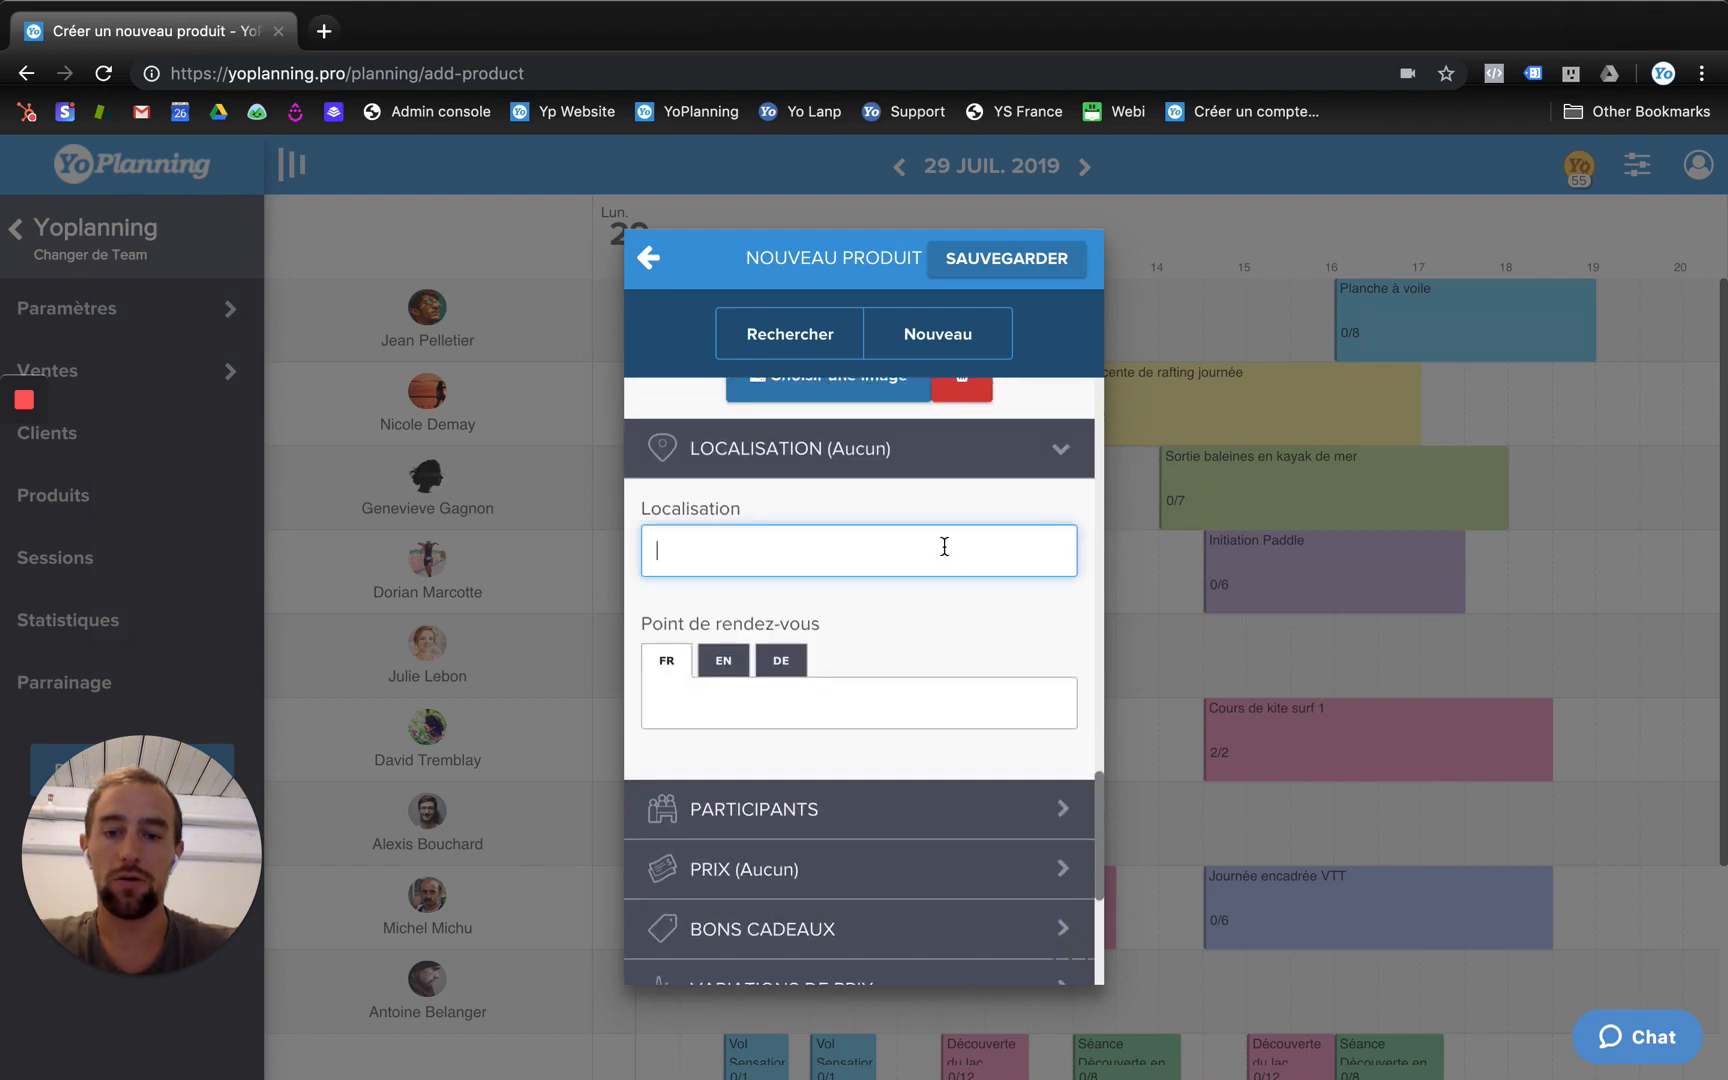
text(Base )
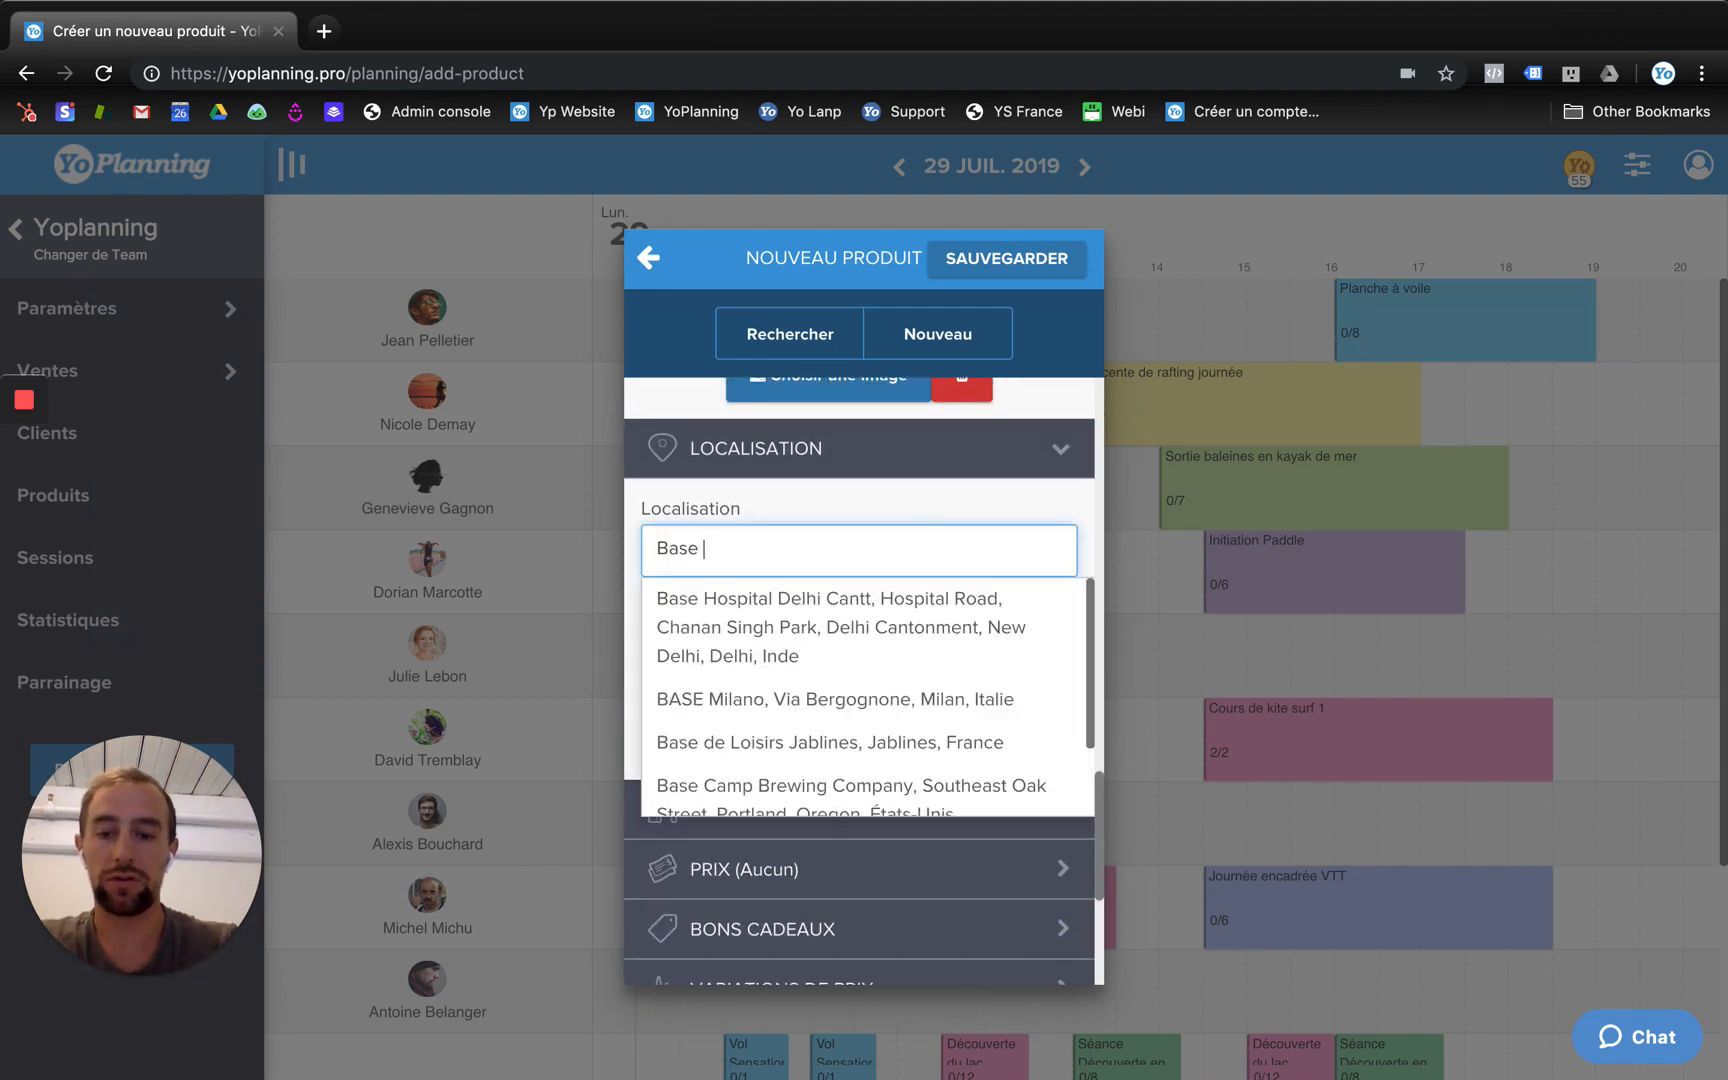
text(de voile)
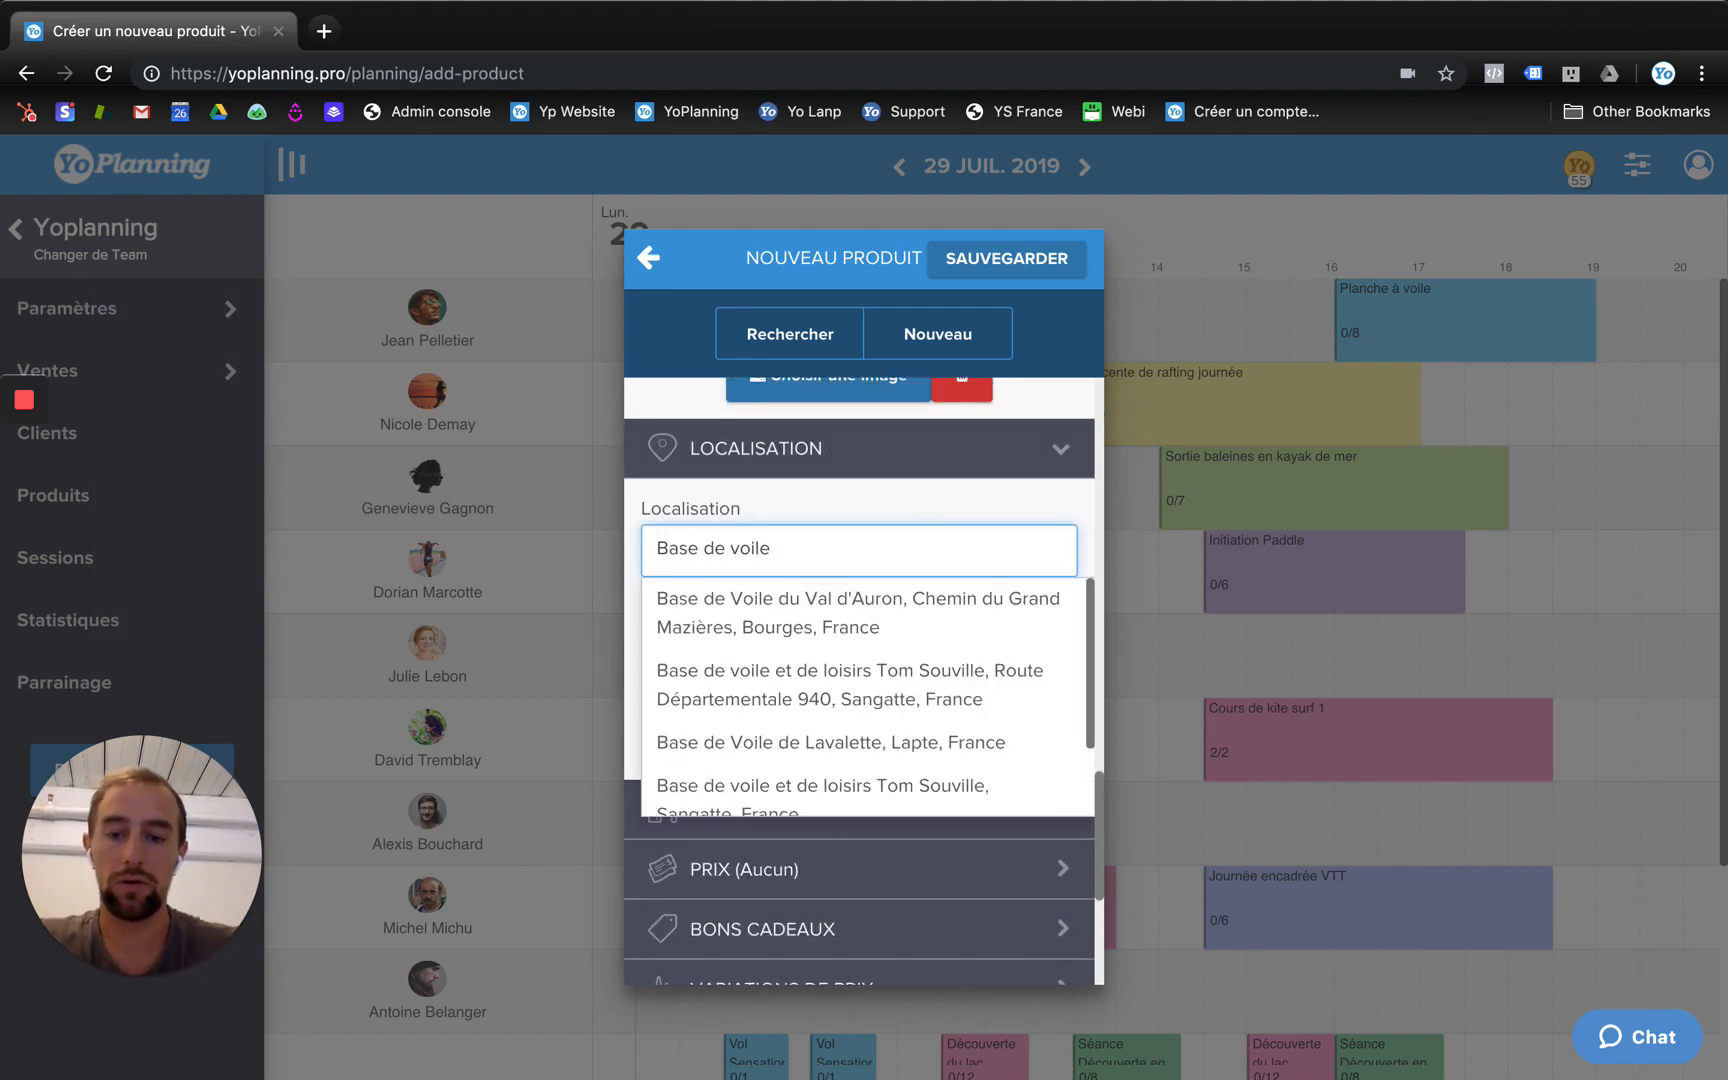
click(933, 620)
- Enter "Marina du port" as the French meeting point
click(852, 715)
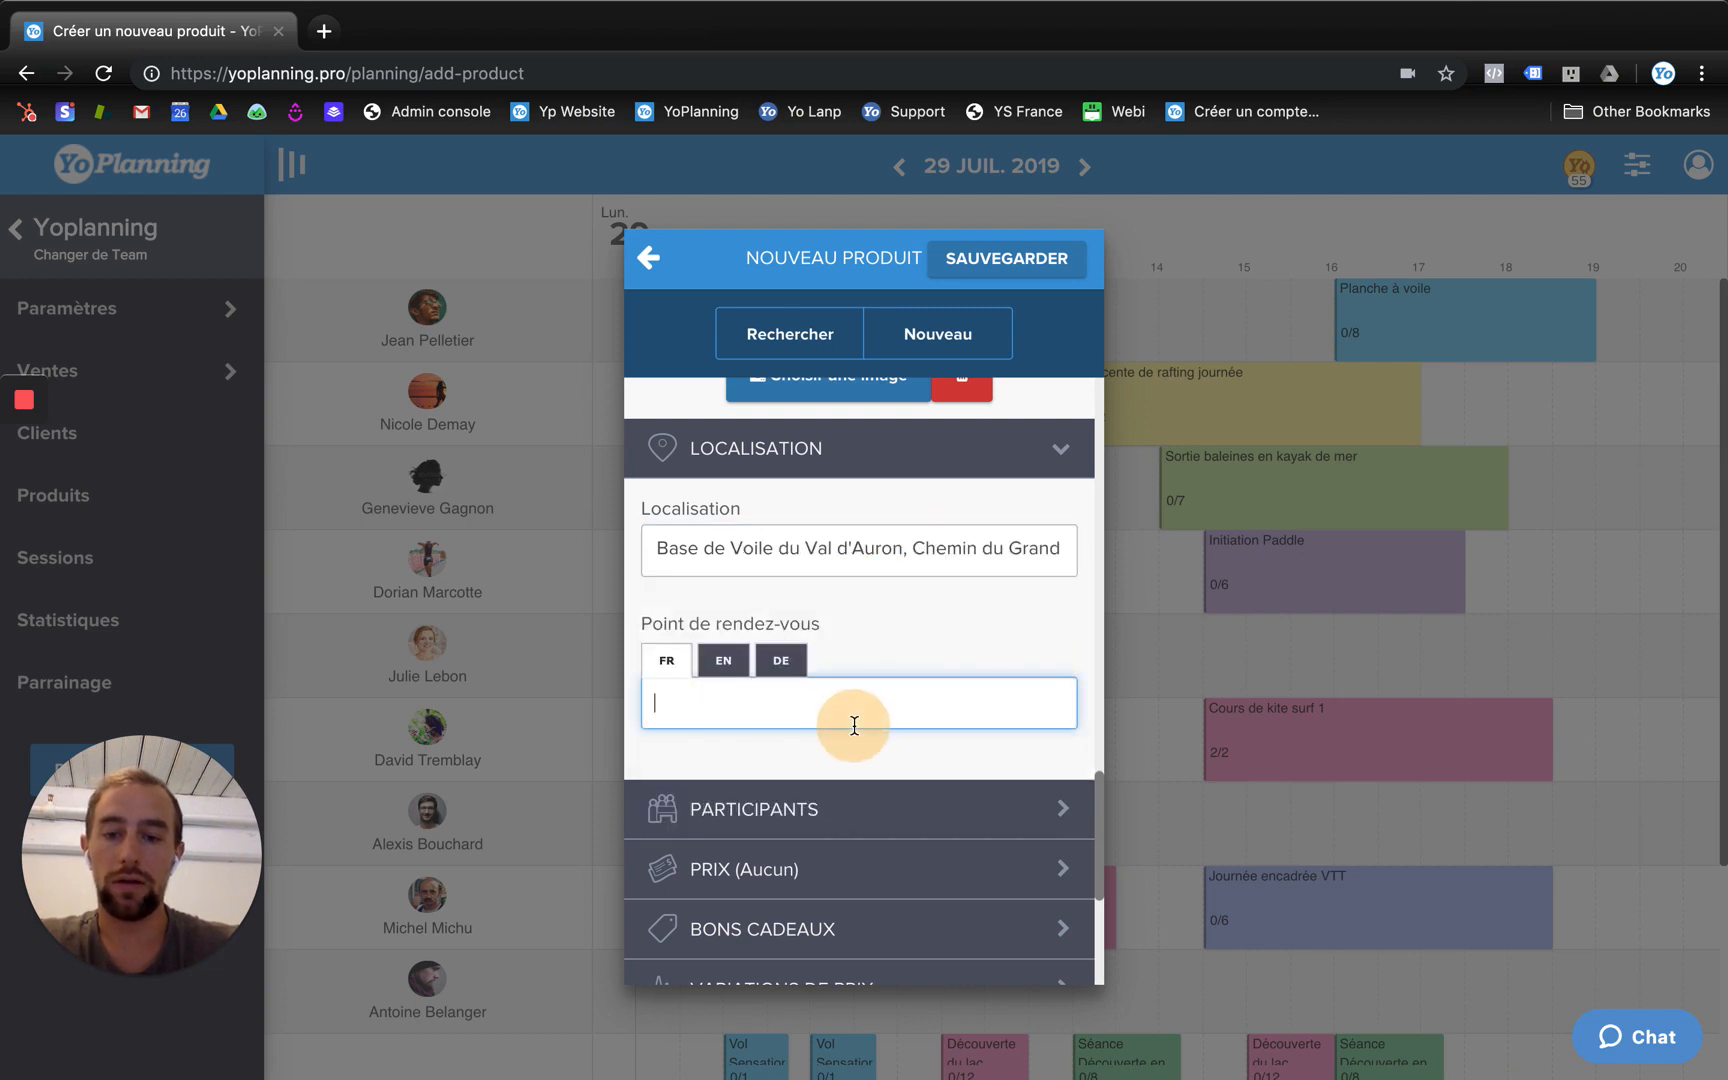
text(Marina )
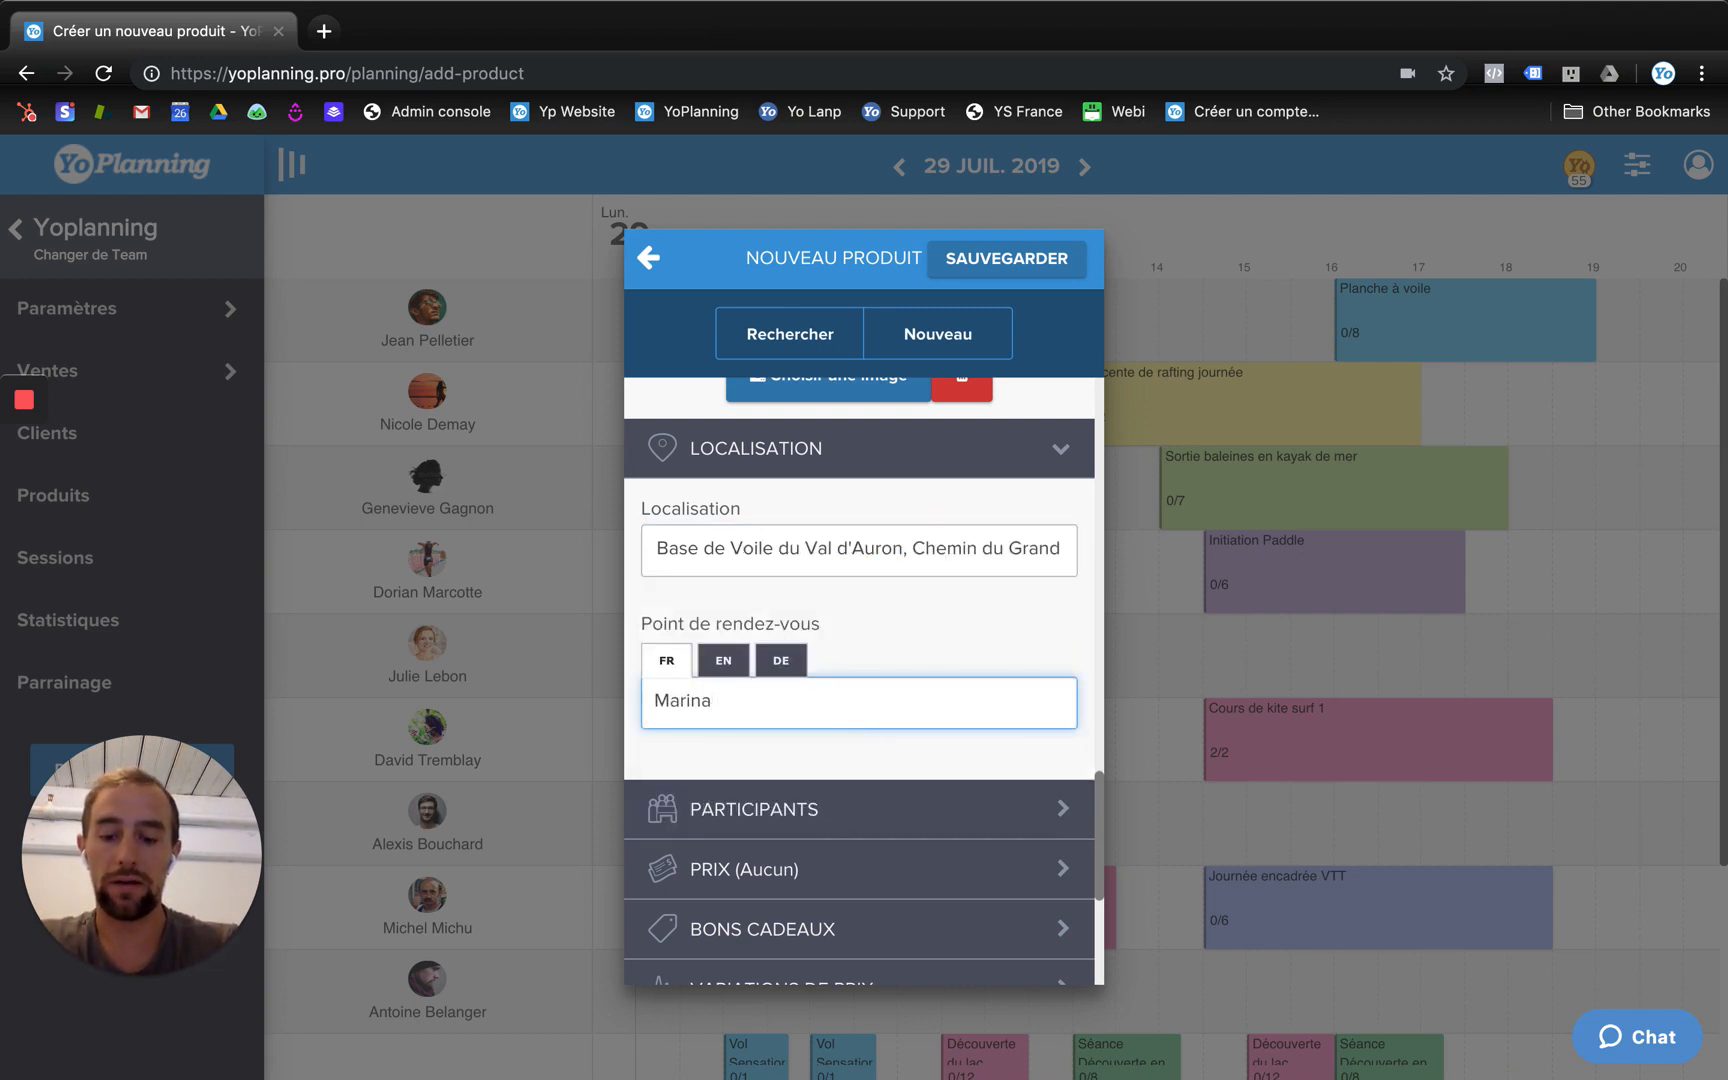
text(du port)
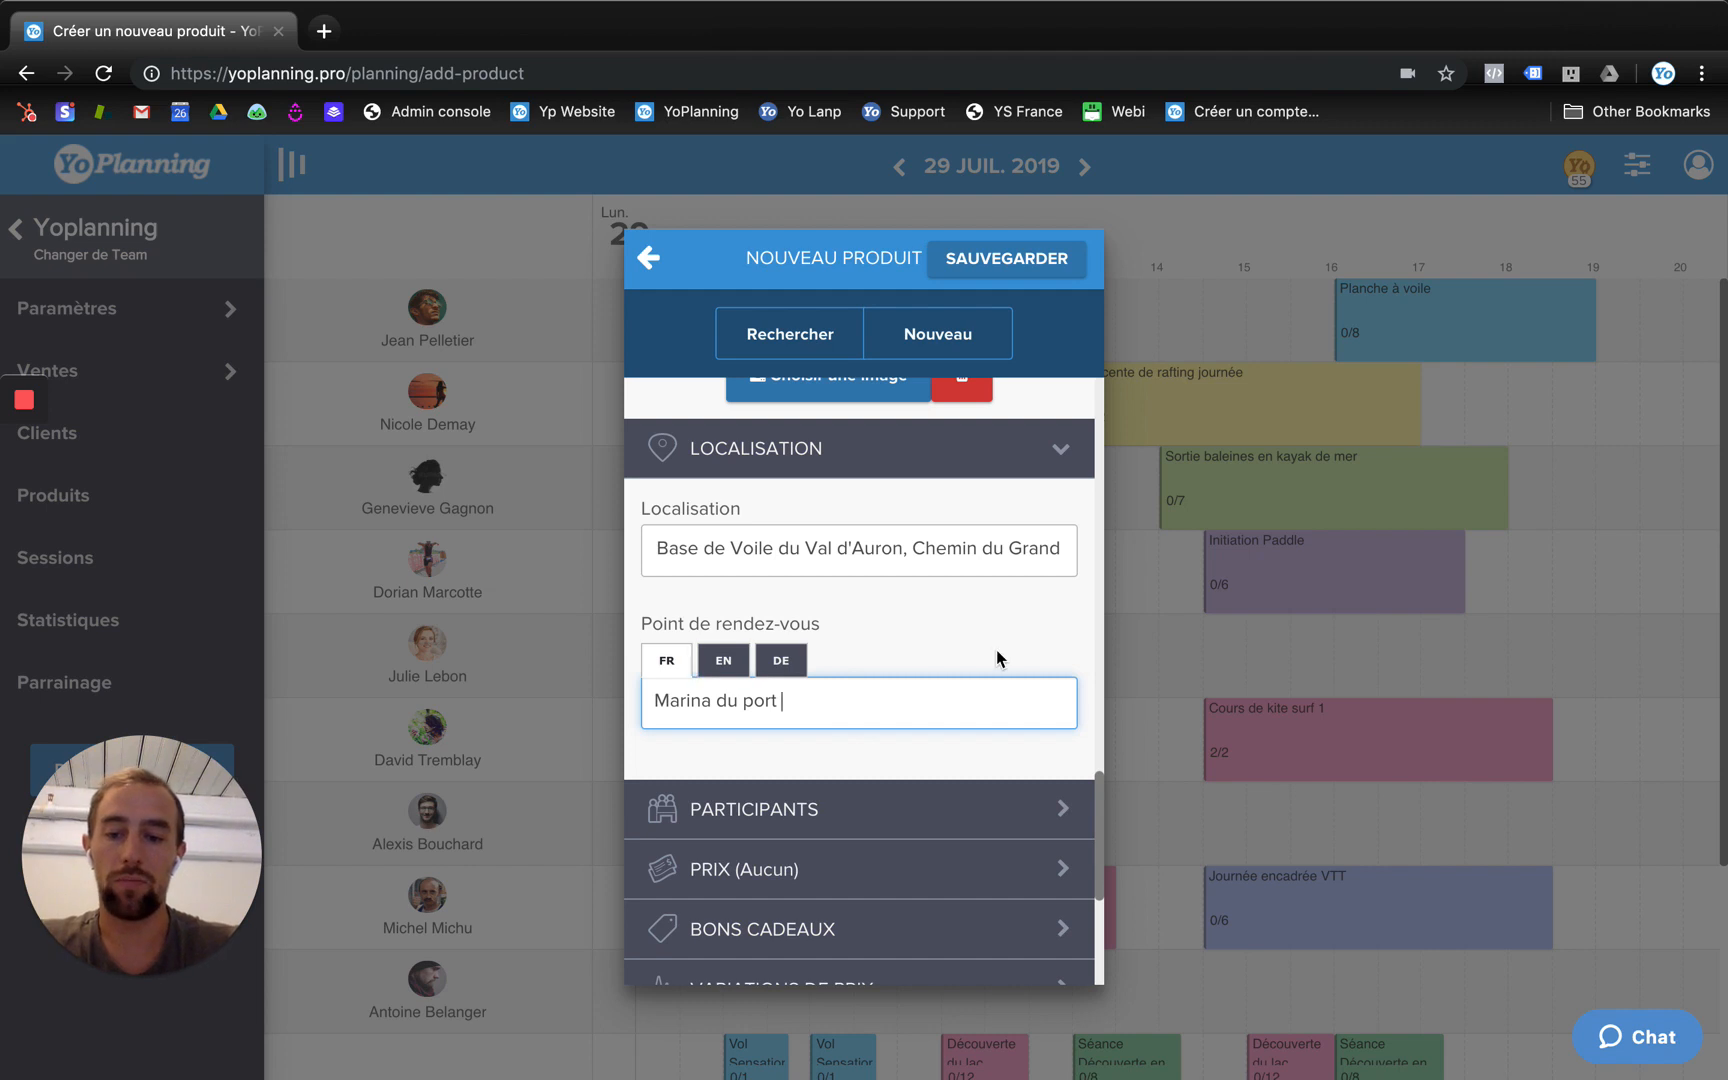
- Set the number of participants to a minimum of 2 and a maximum of 6
scroll(990, 645, down, 3)
click(945, 532)
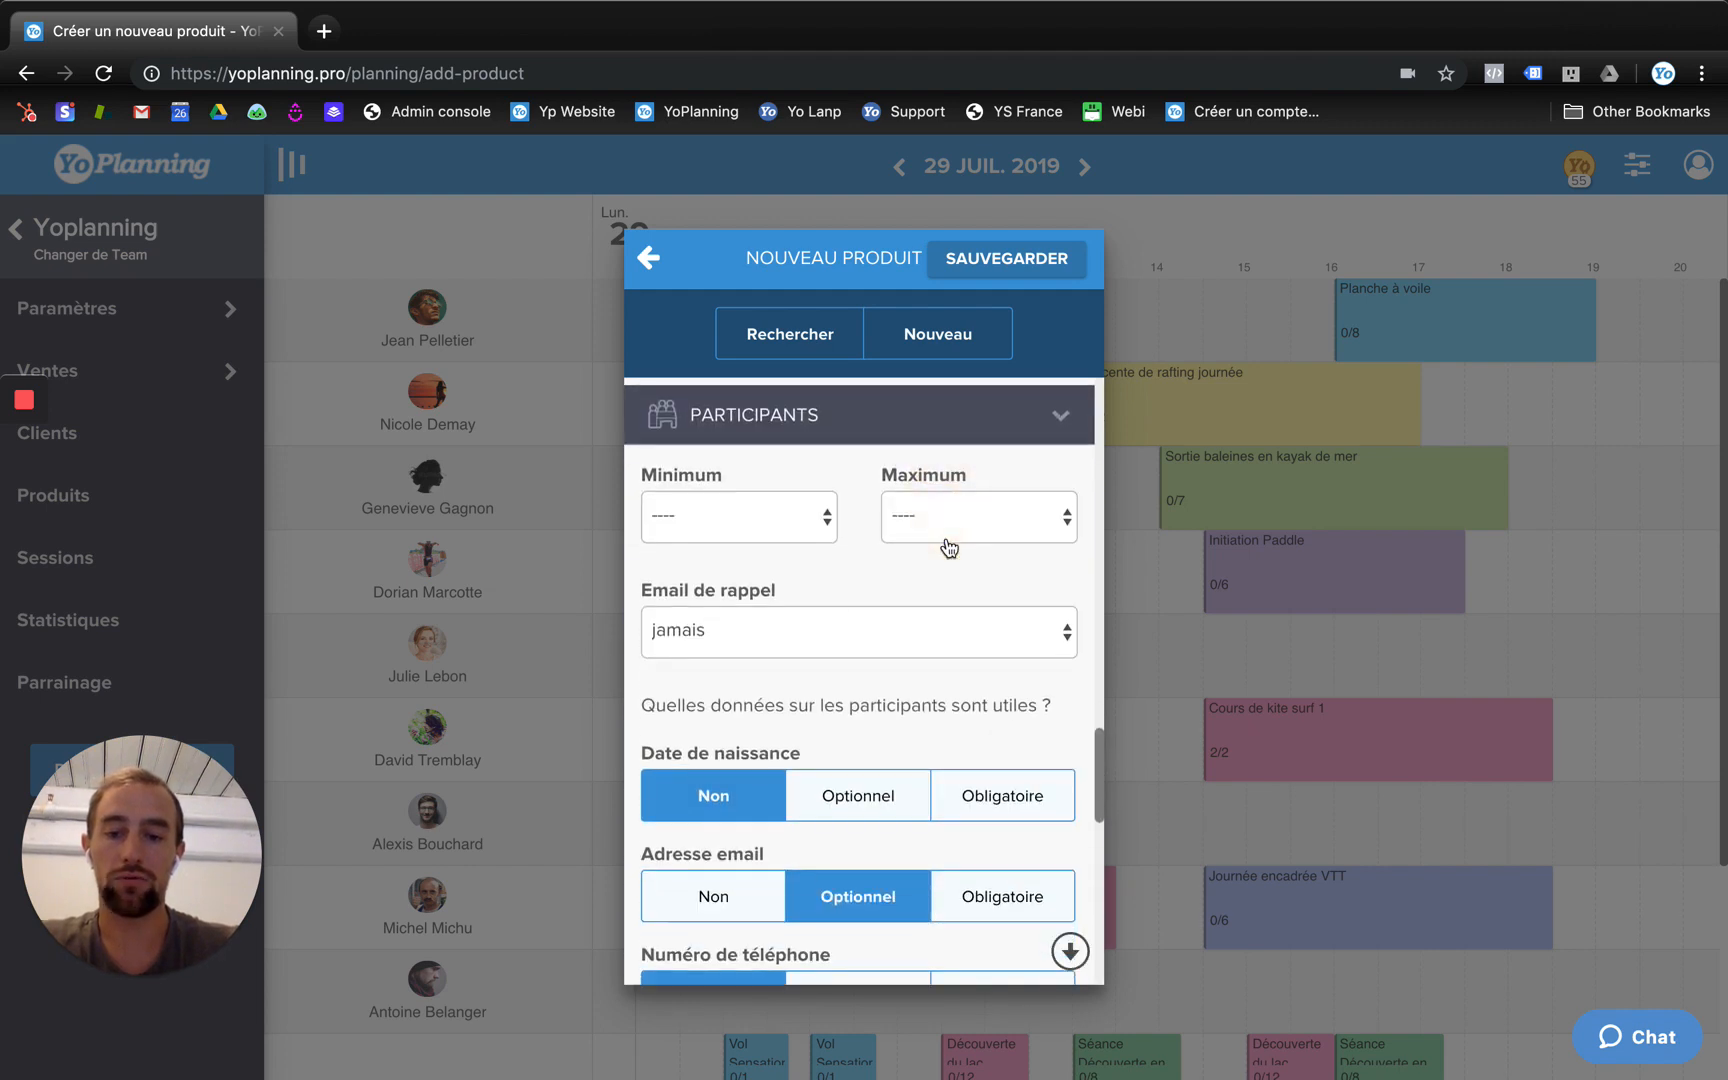
click(822, 521)
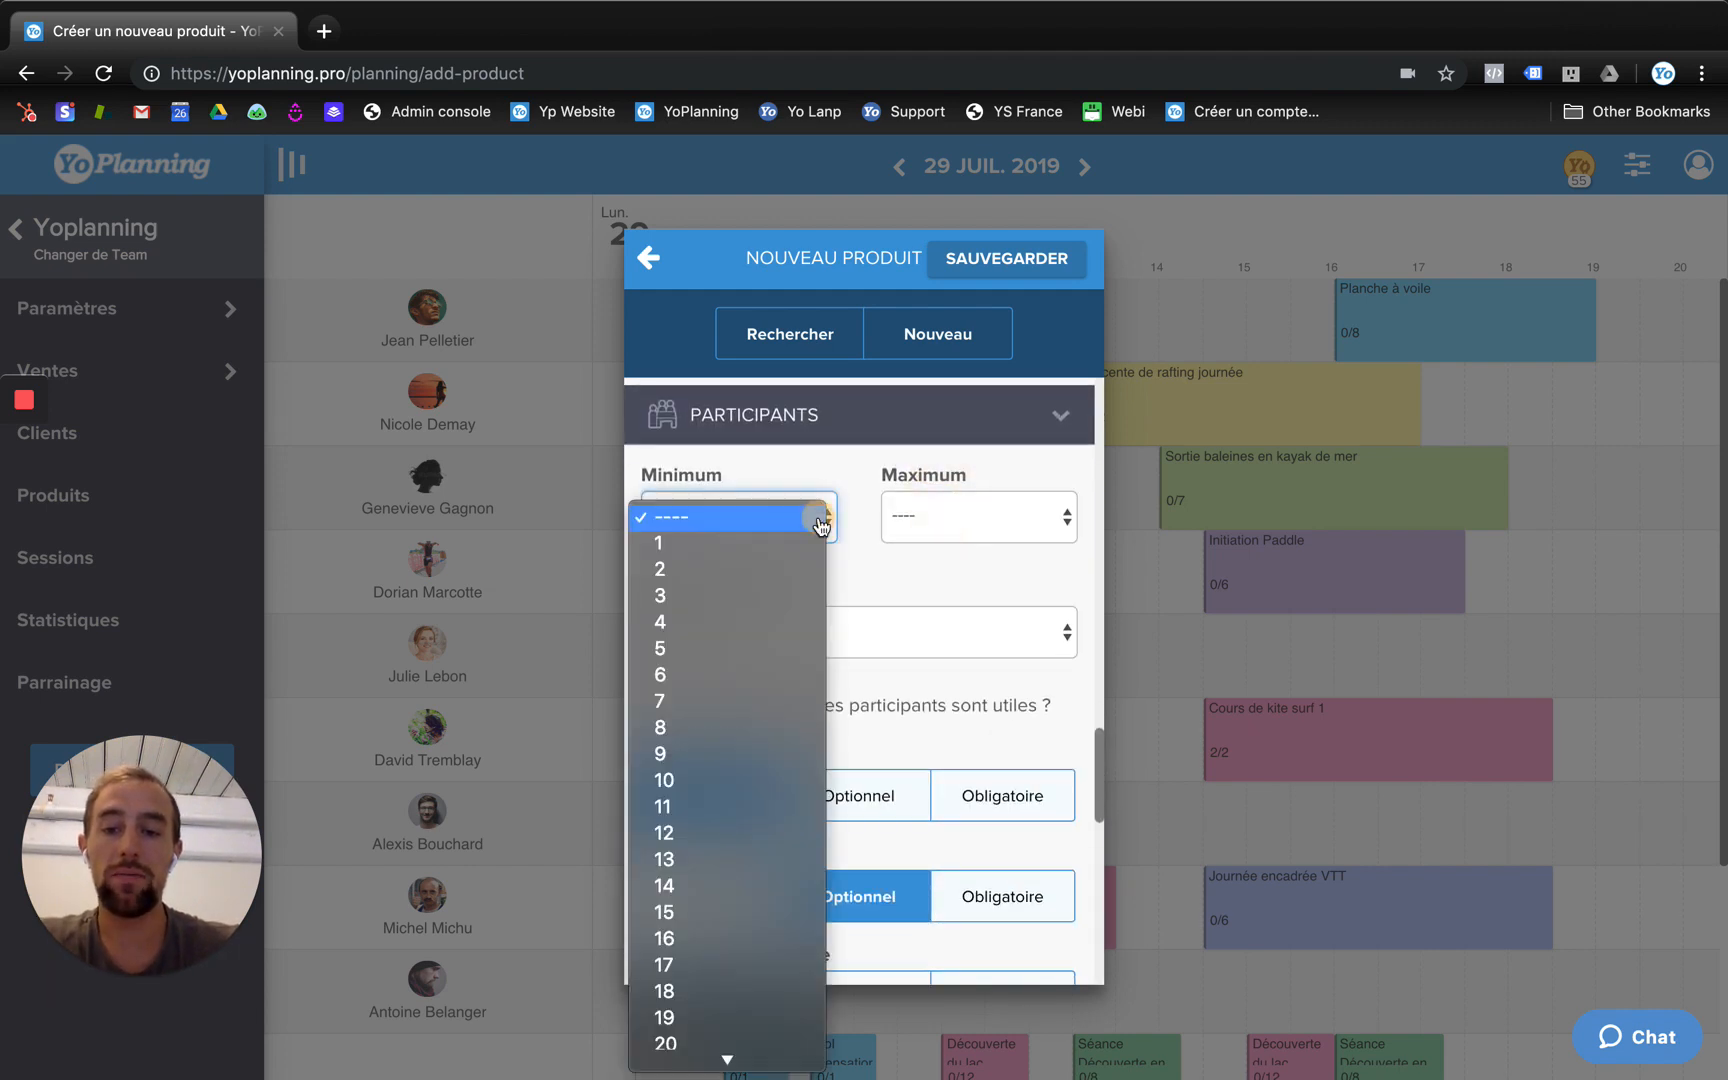
click(788, 573)
click(988, 520)
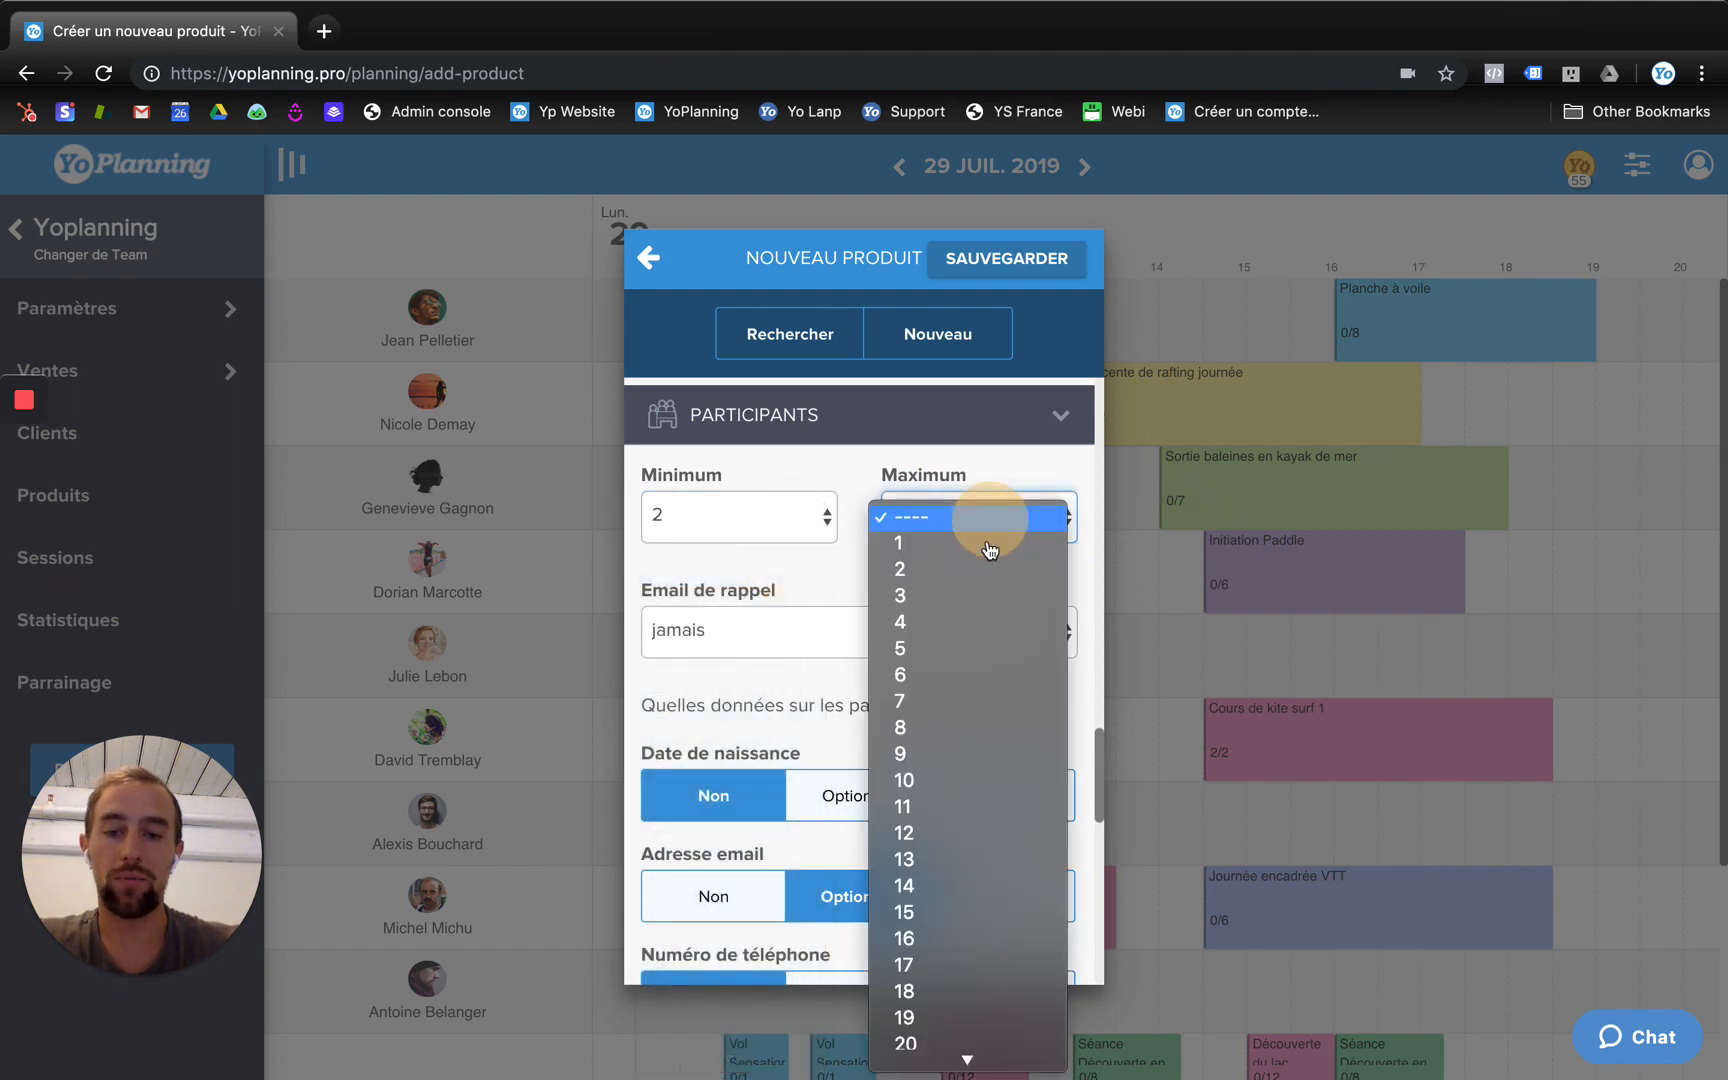
click(962, 674)
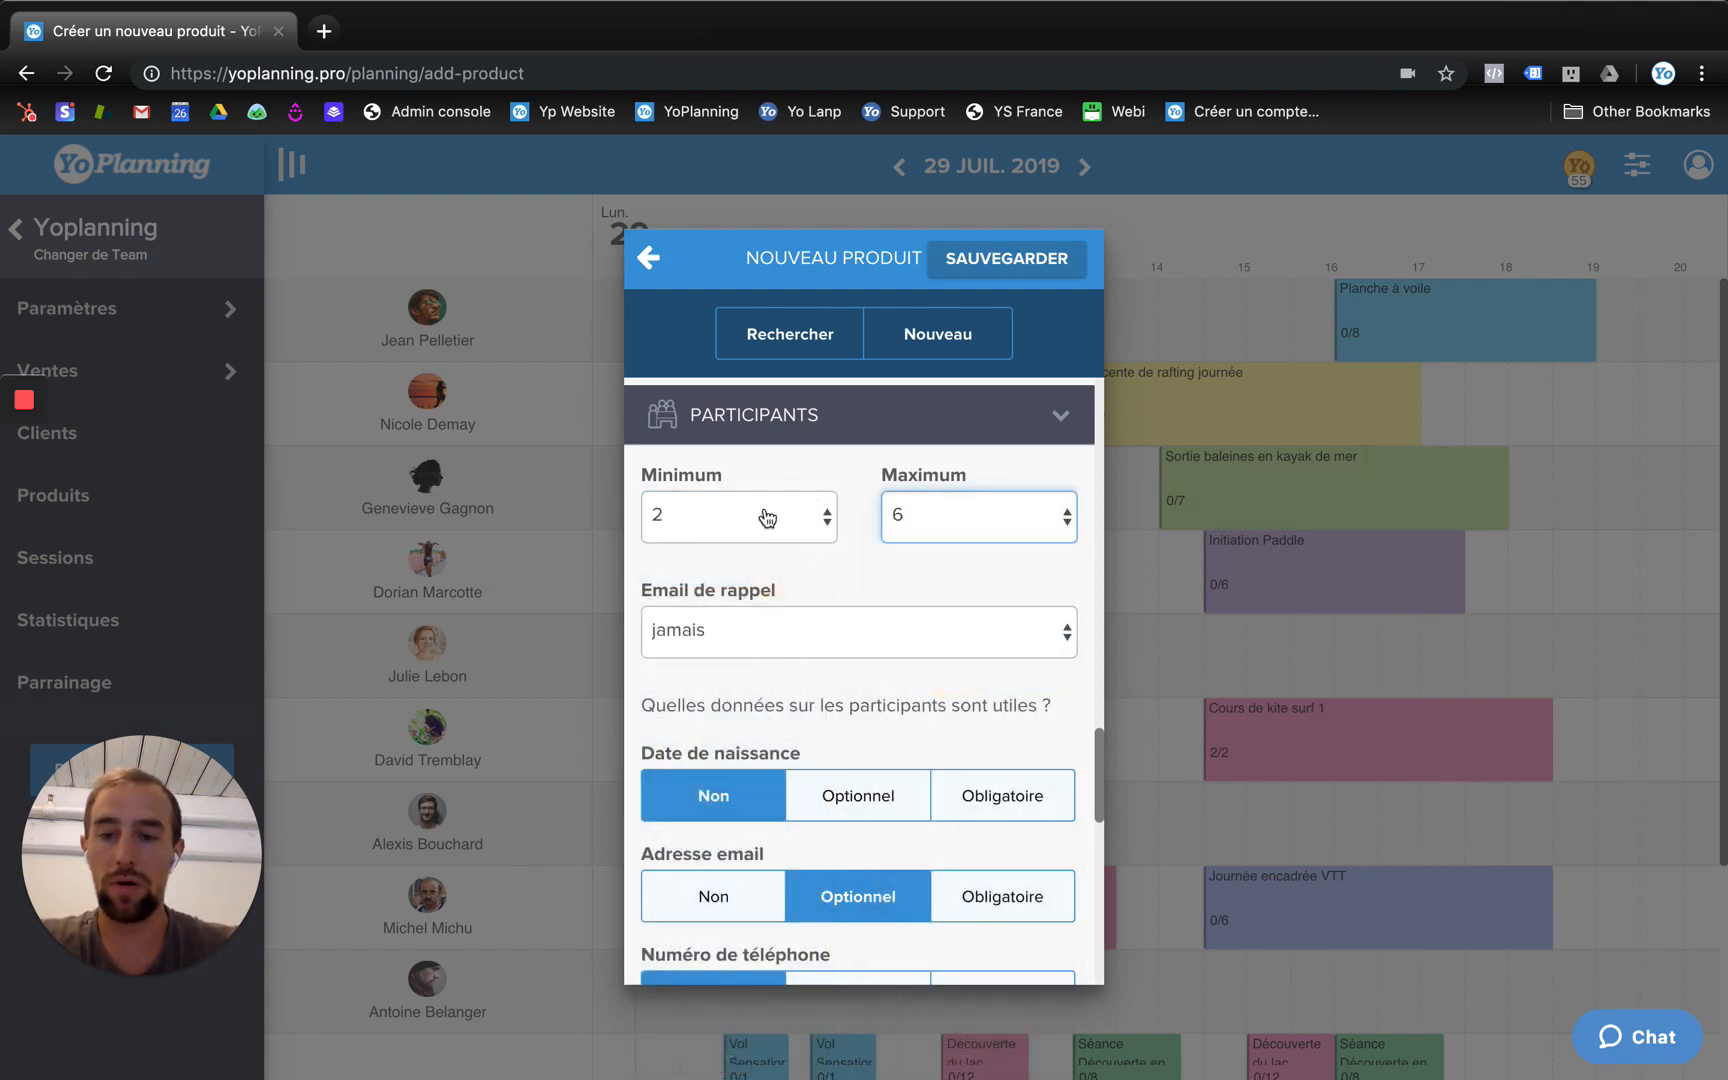
click(965, 588)
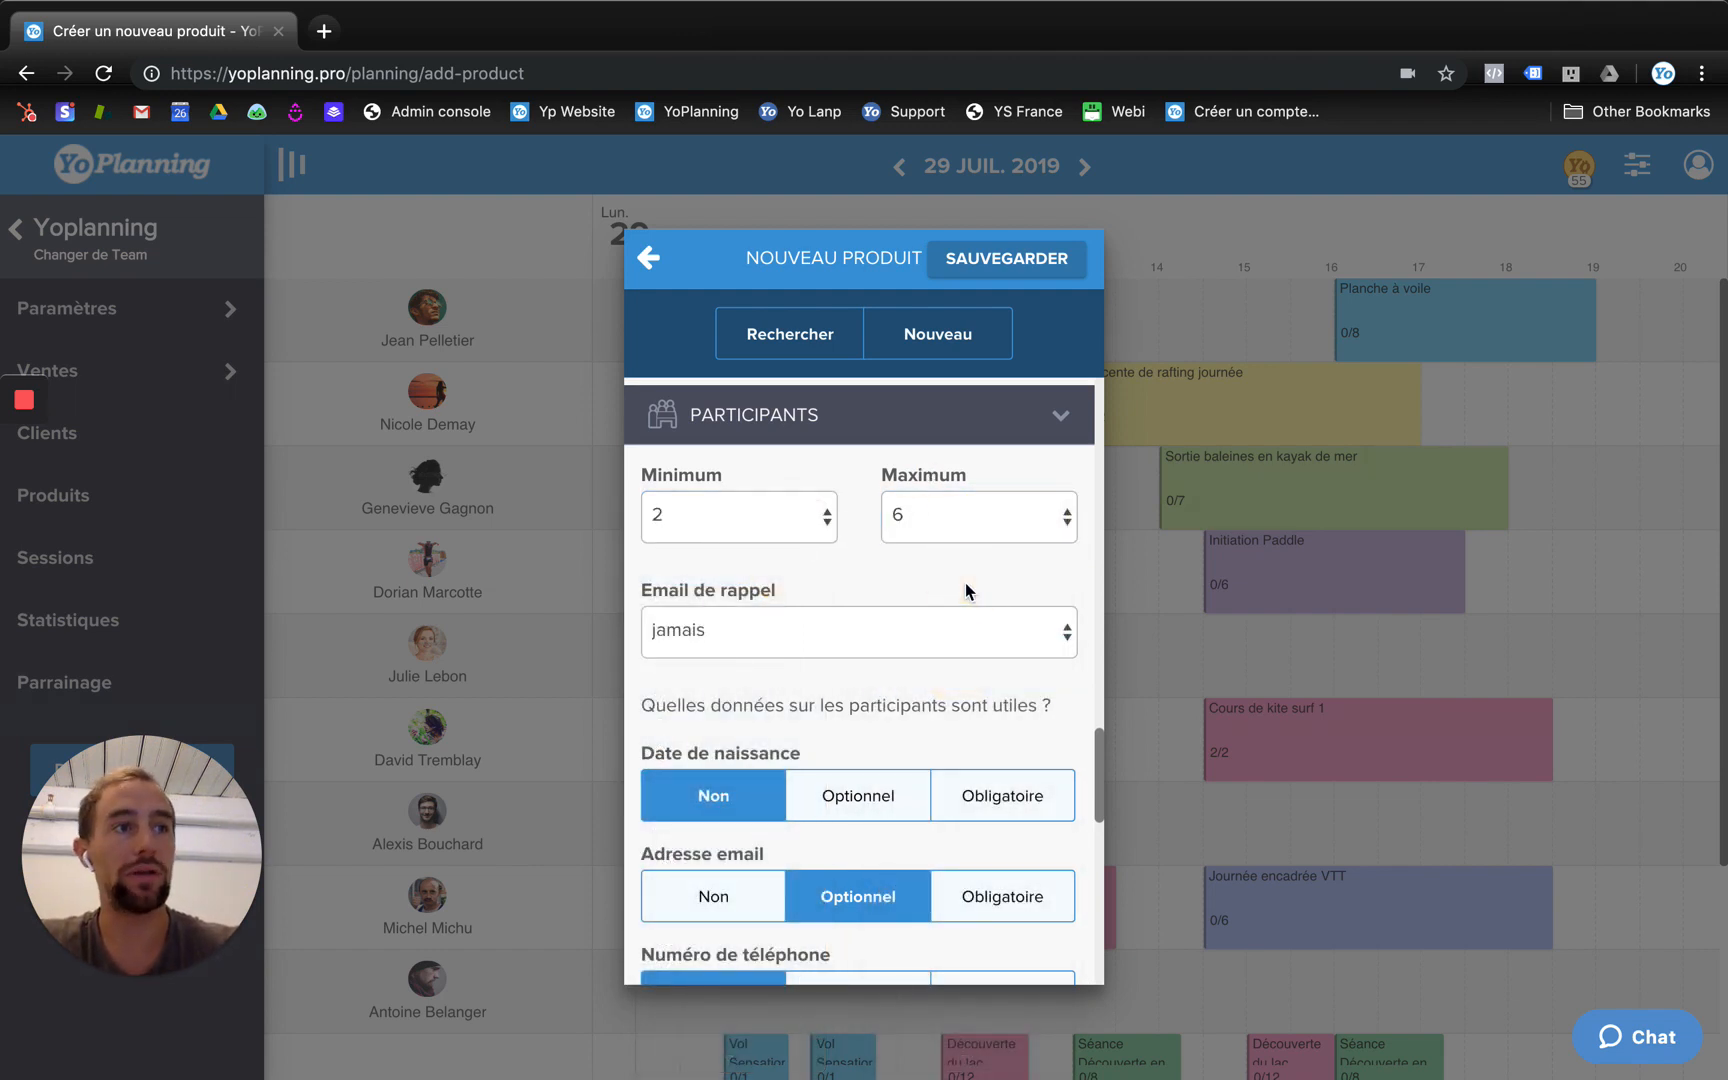
- Schedule the participants' reminder email for "7 jours avant"
scroll(949, 570, down, 1)
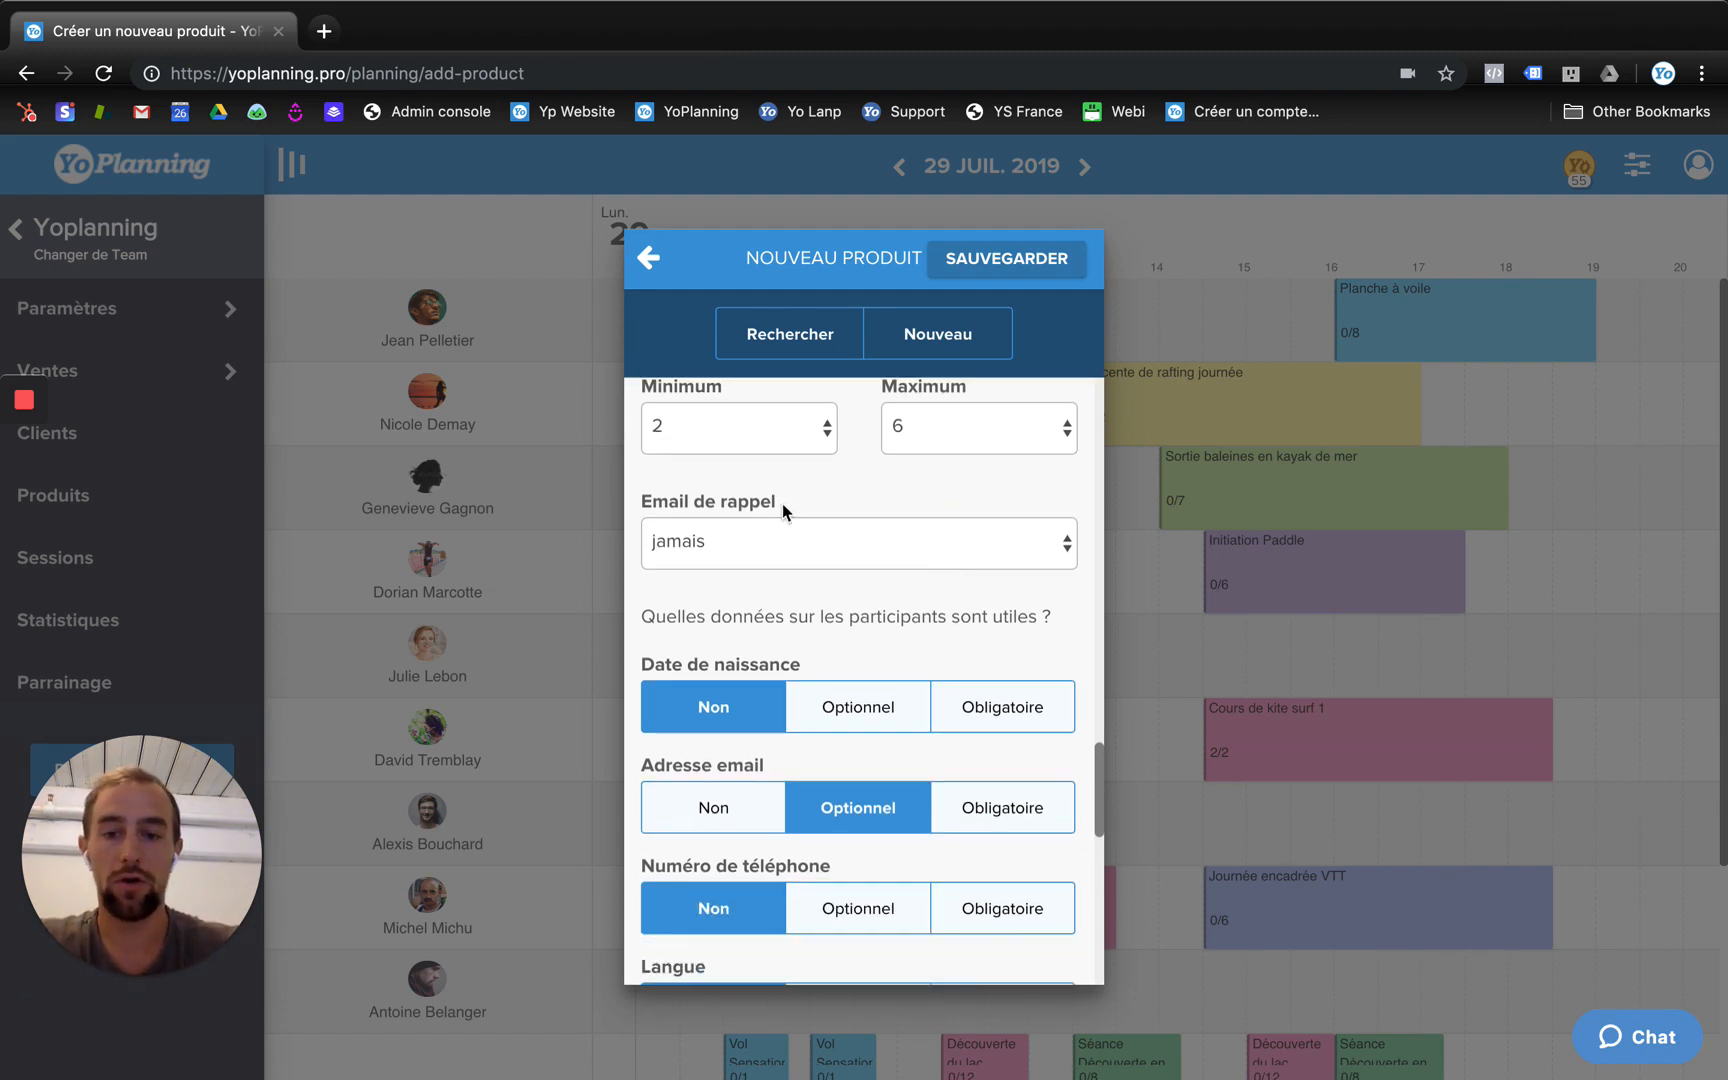
drag(656, 502, 780, 503)
click(867, 501)
click(879, 548)
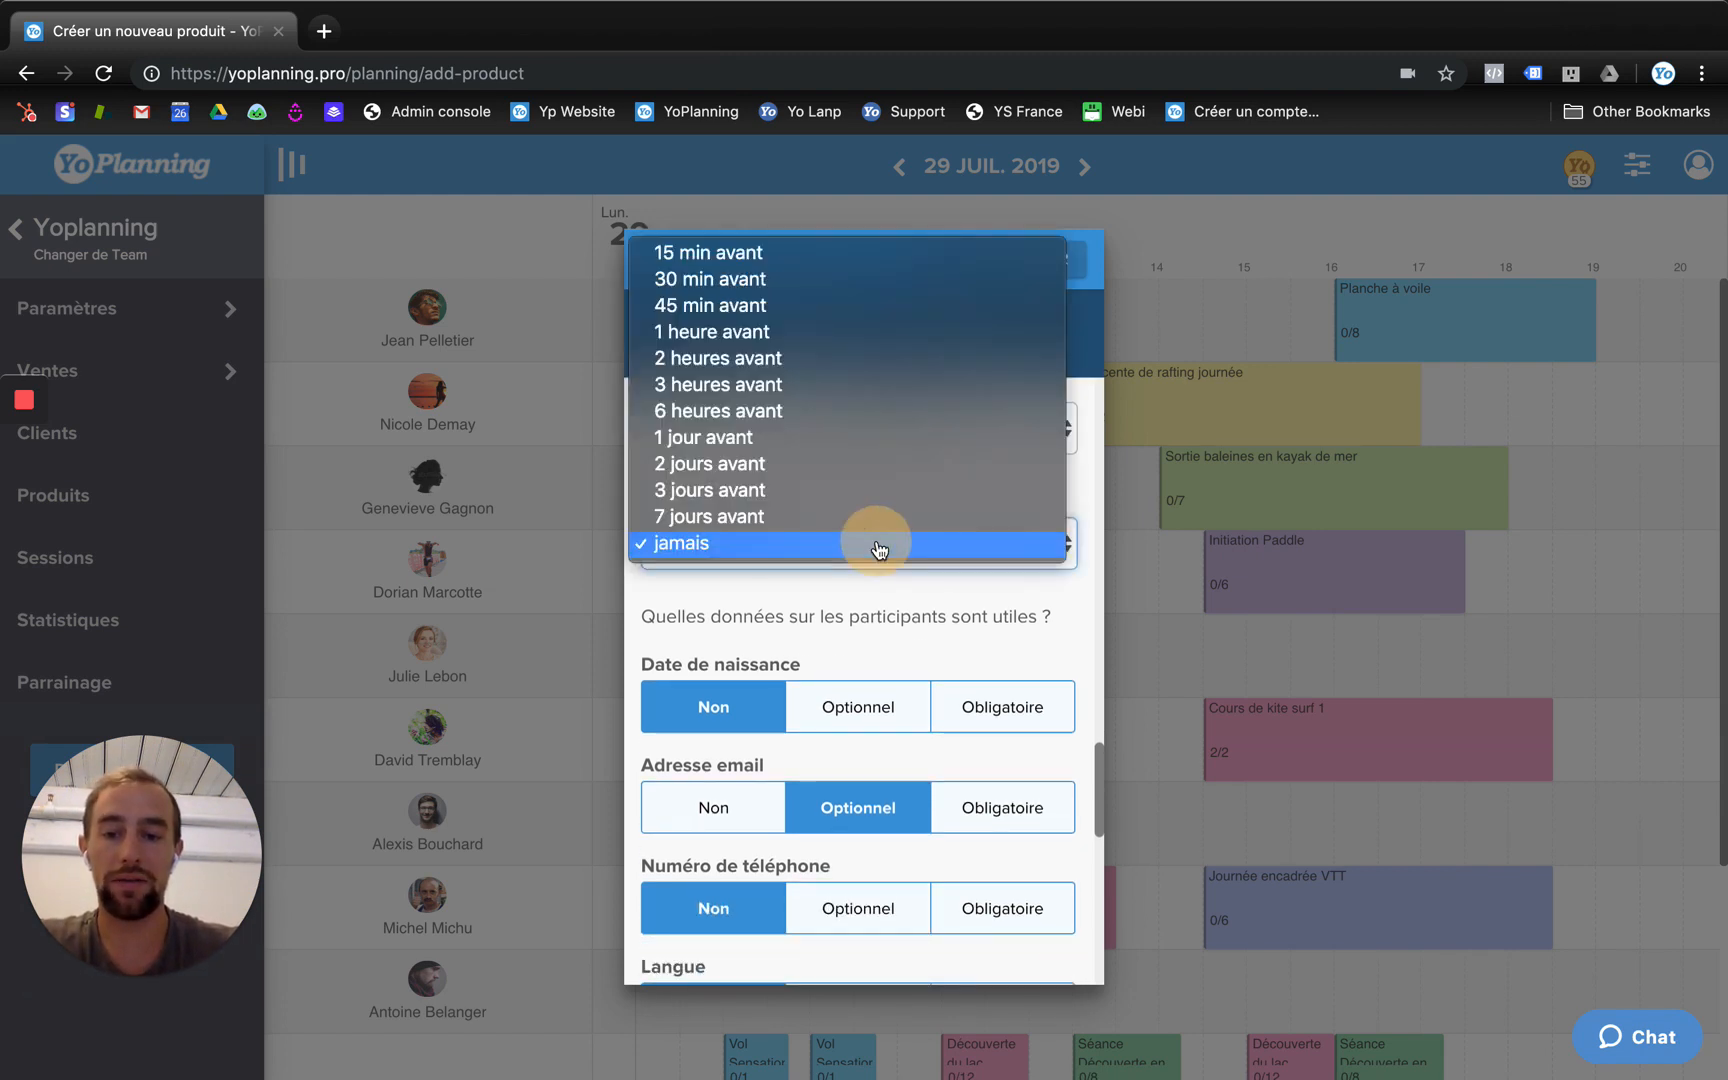
click(879, 525)
click(933, 493)
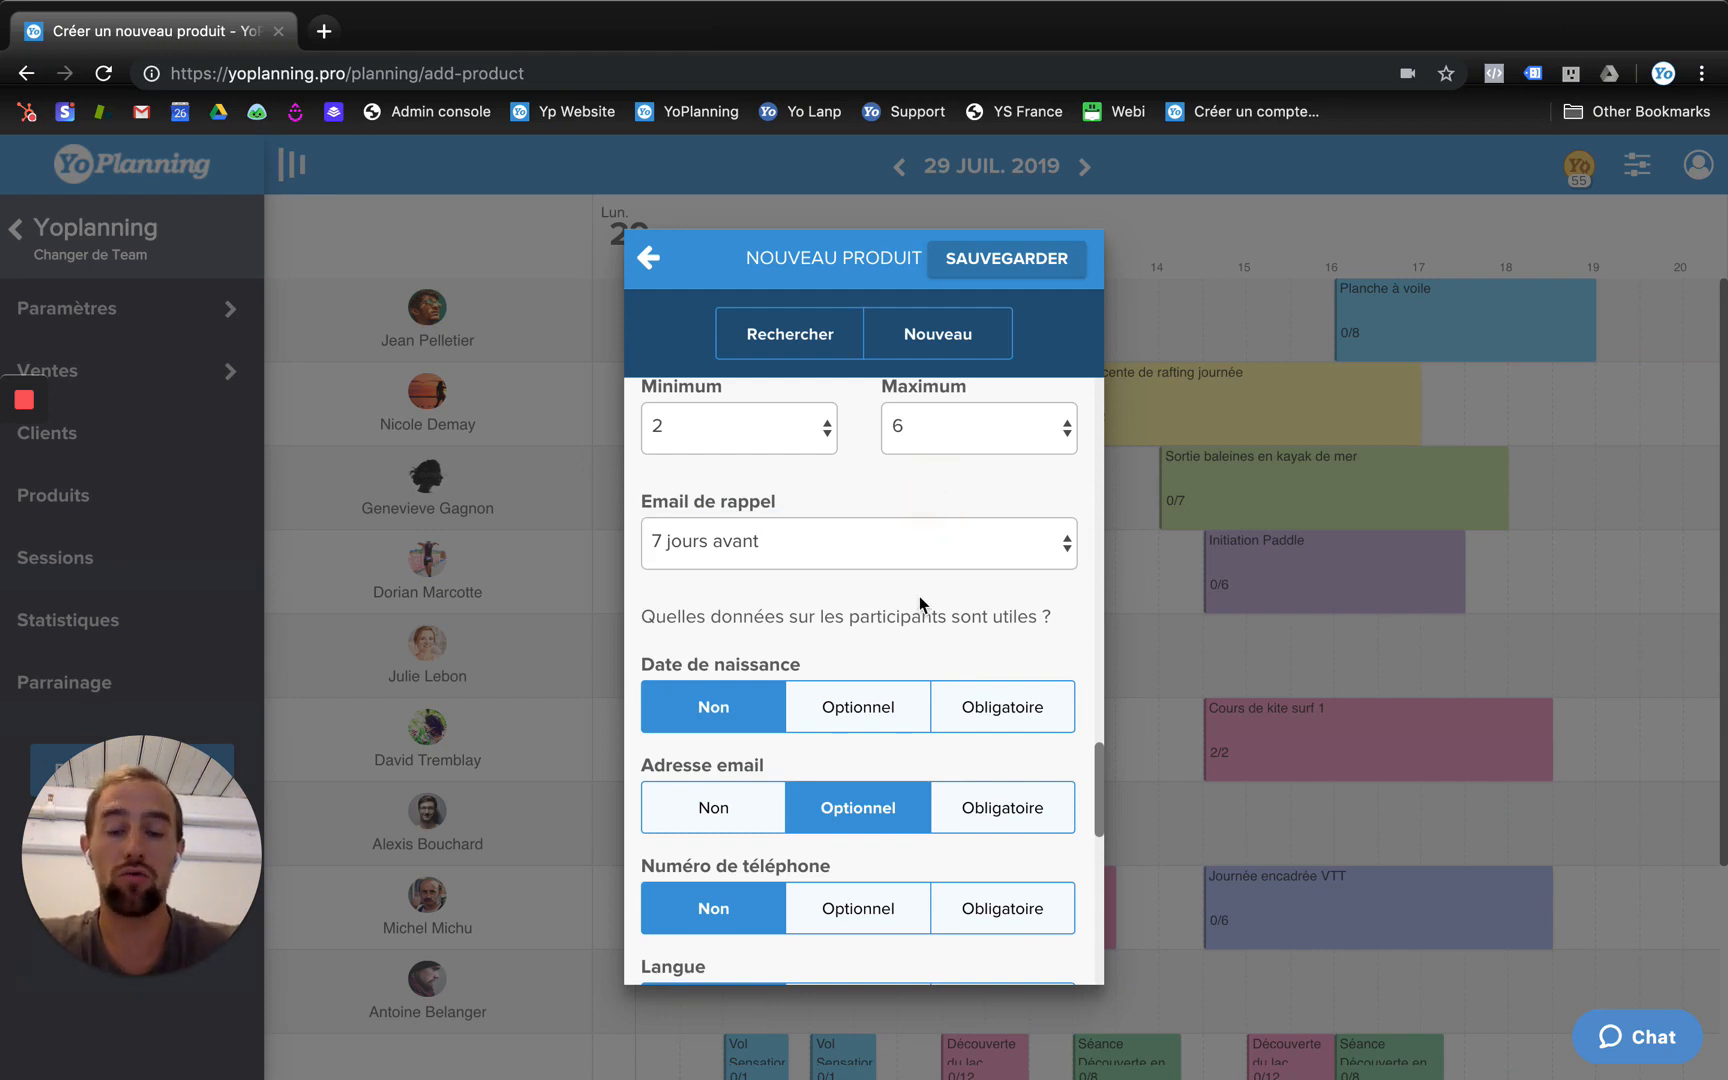
scroll(921, 585, down, 2)
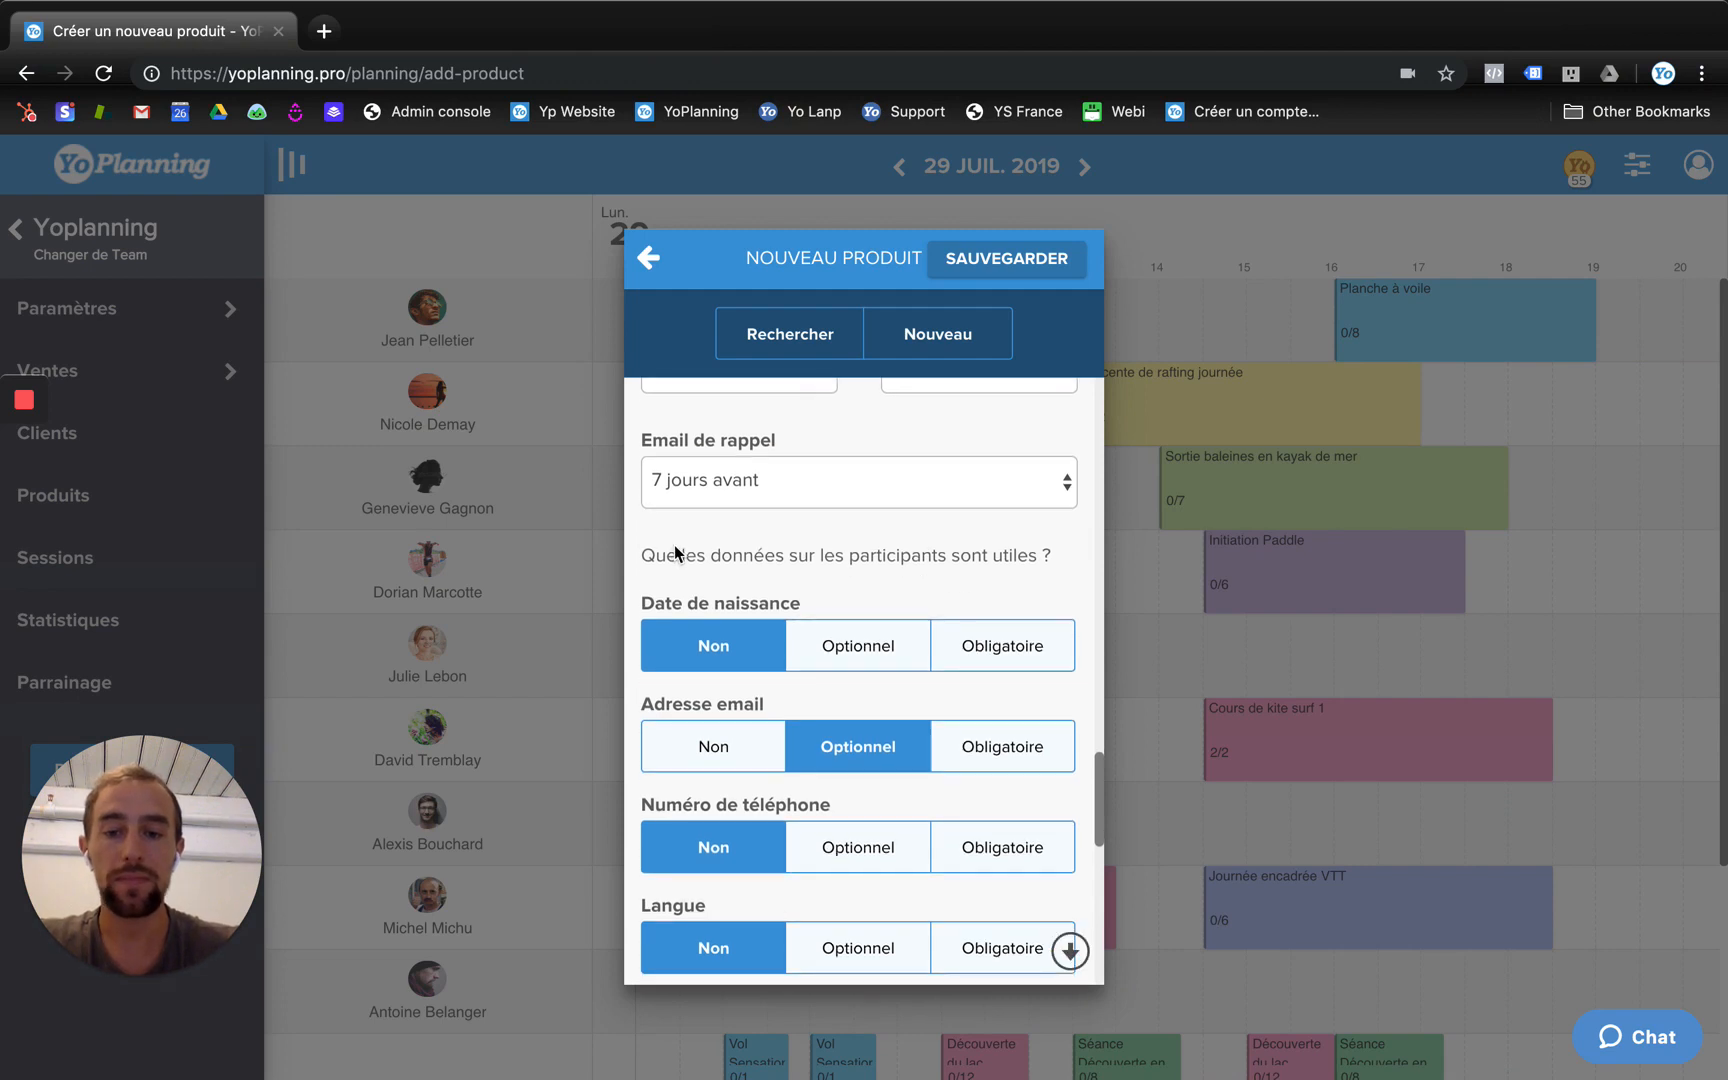
drag(655, 555, 970, 565)
click(997, 586)
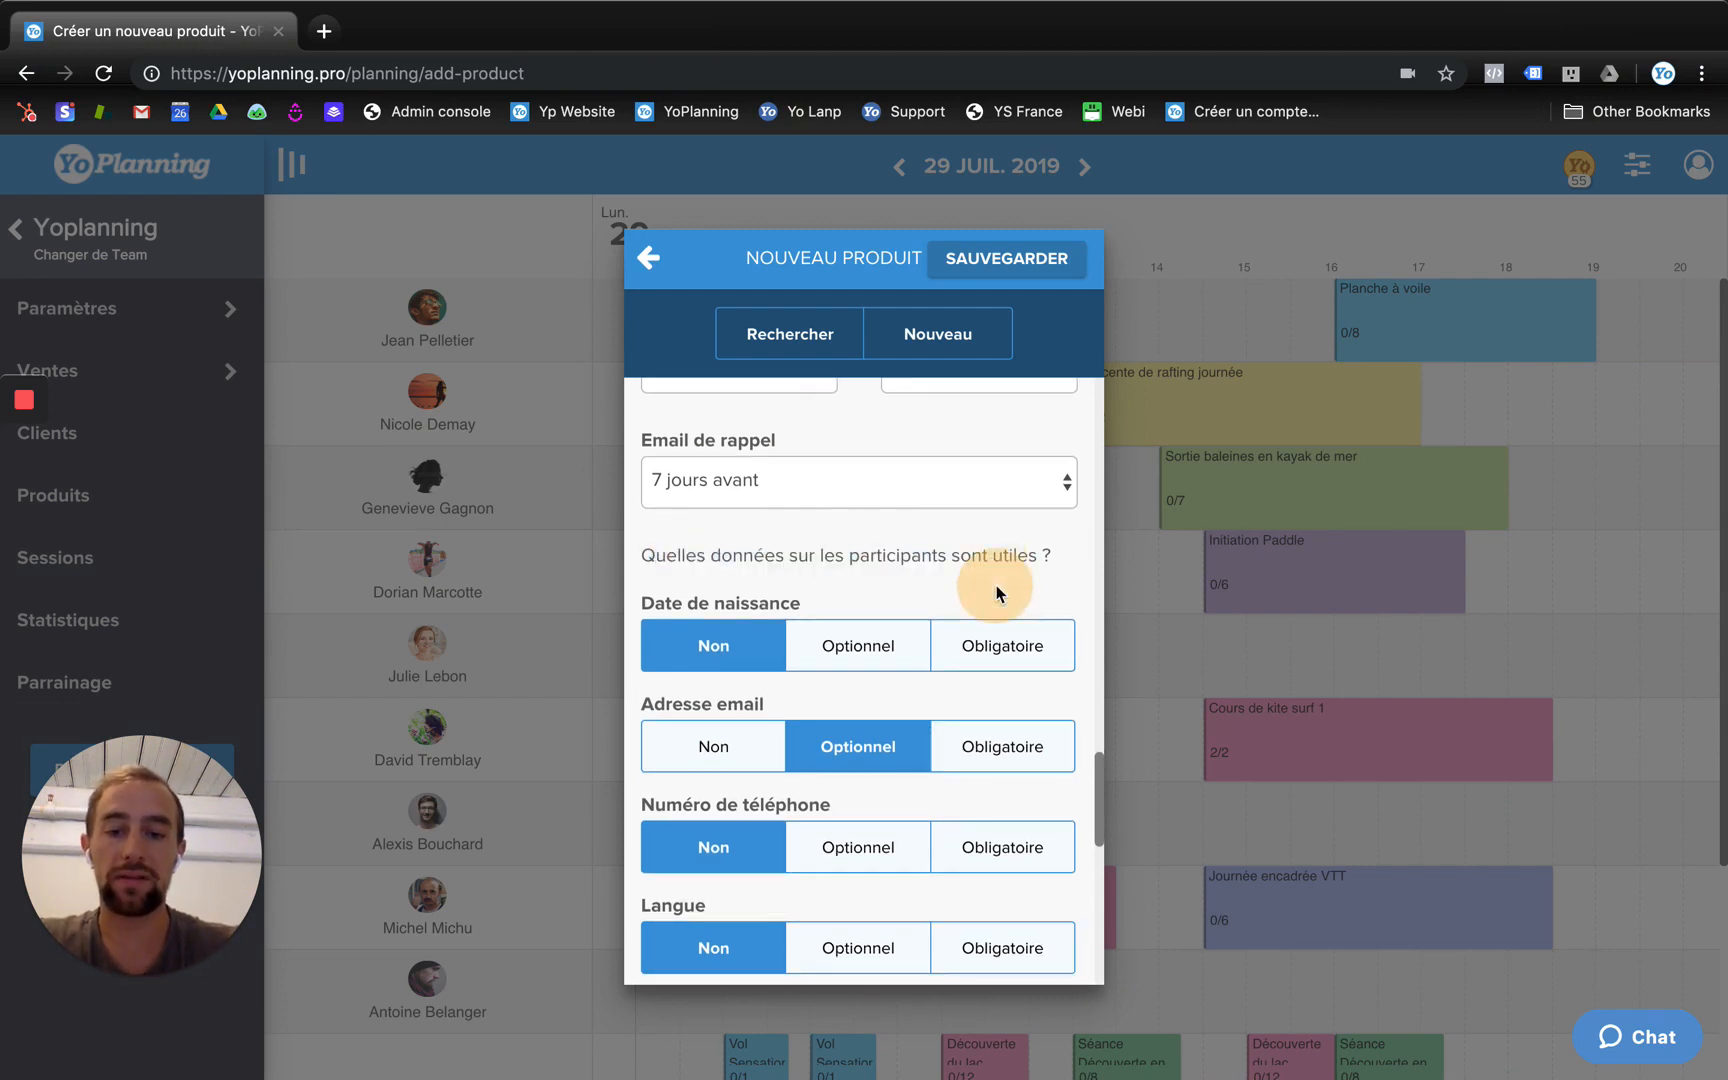
- Make participants' email address and date of birth mandatory (Obligatoire), and their experience and weight optional (Optionnel)
scroll(990, 590, down, 3)
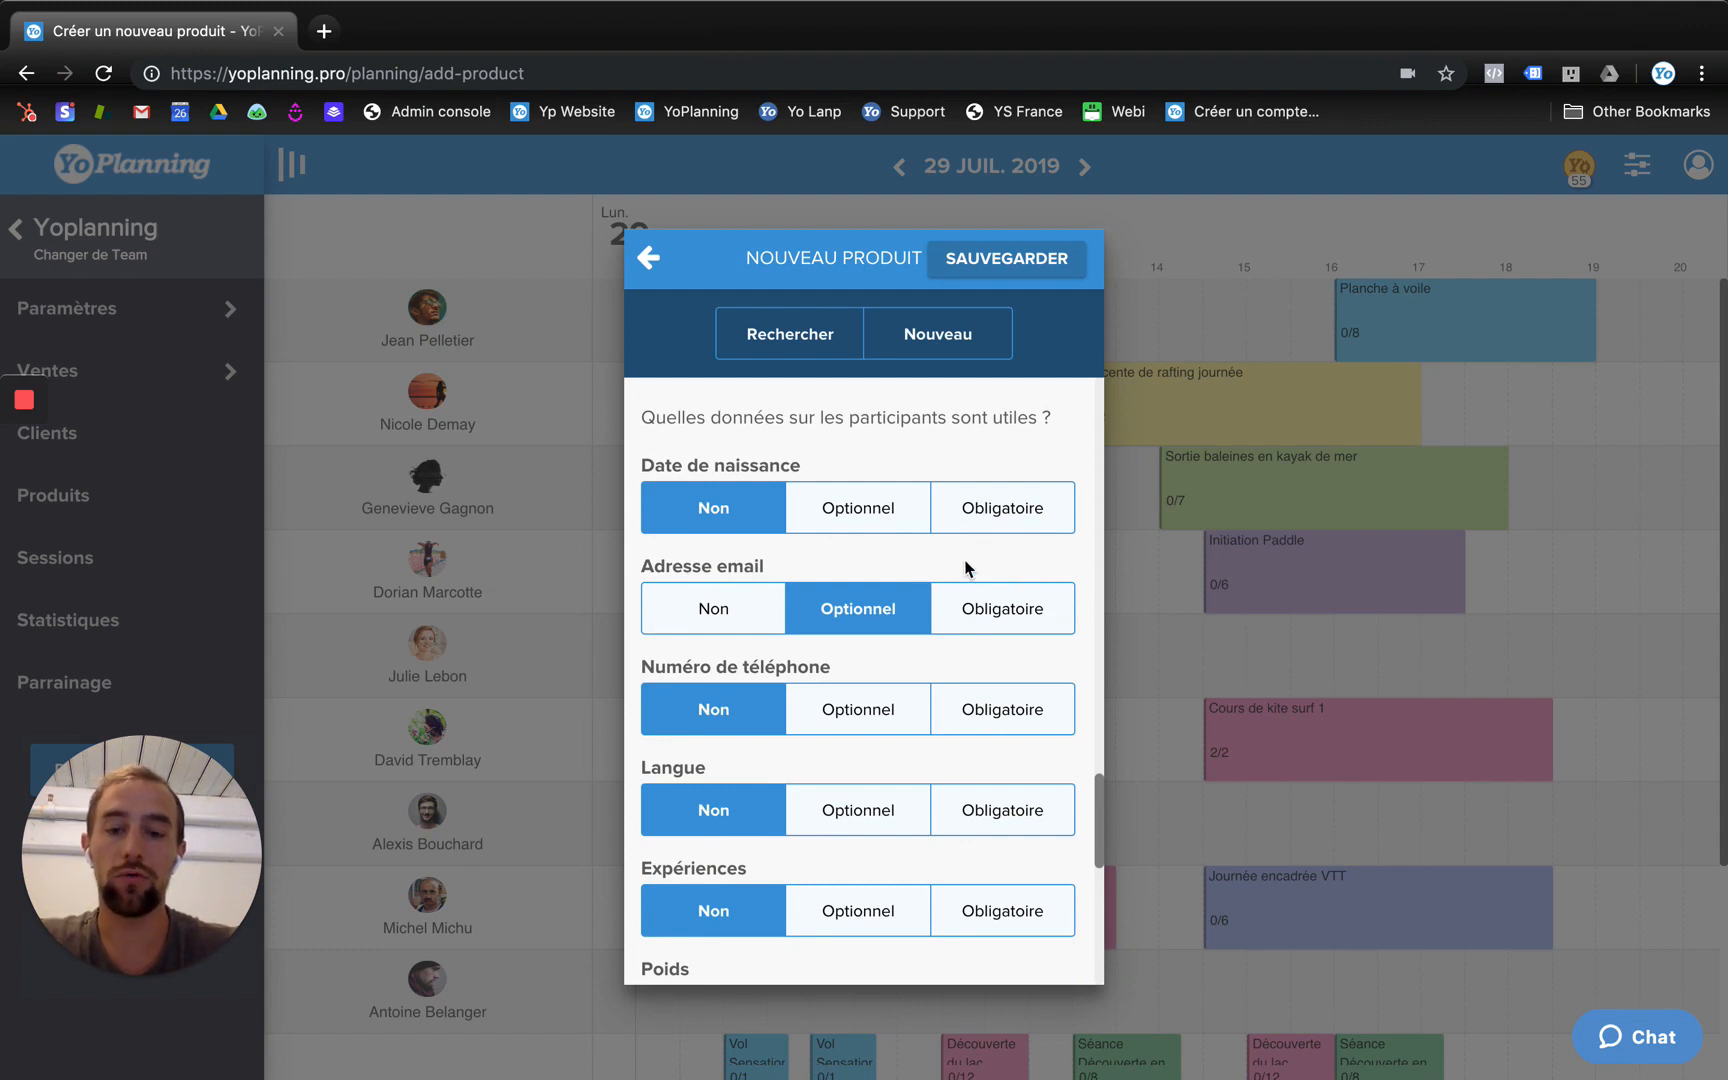
click(988, 607)
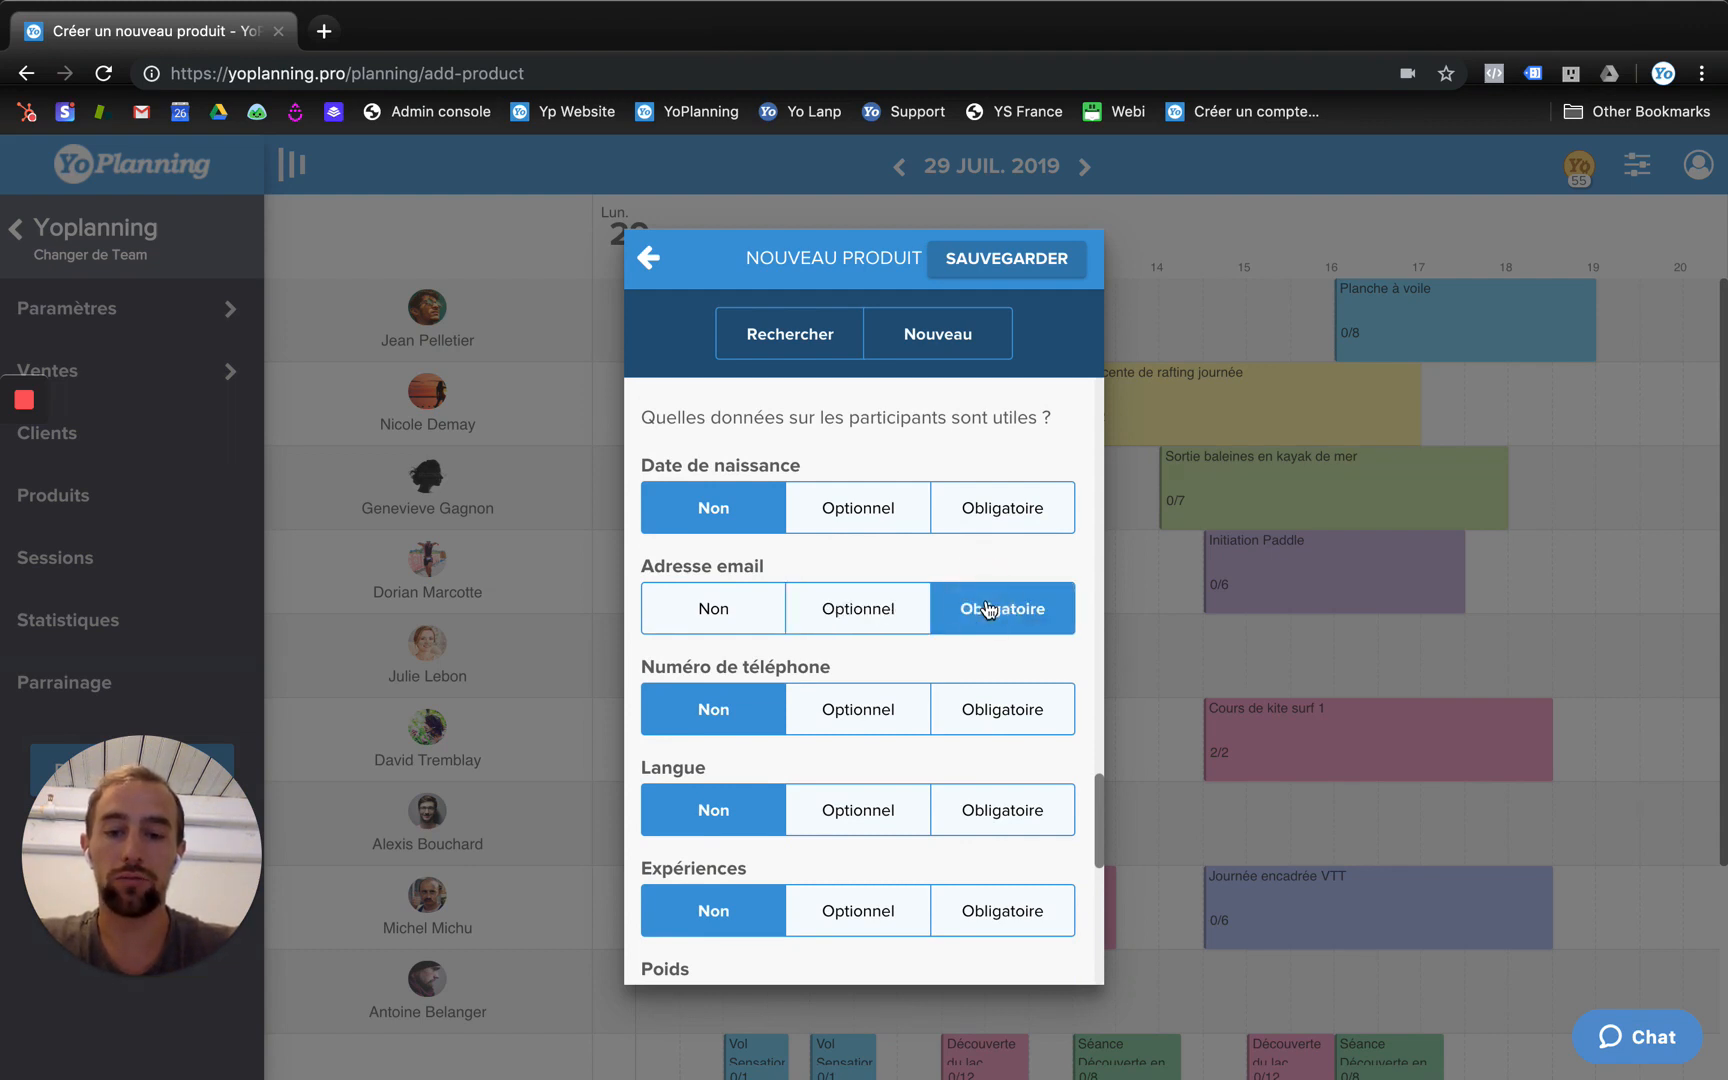
click(988, 507)
scroll(932, 690, down, 5)
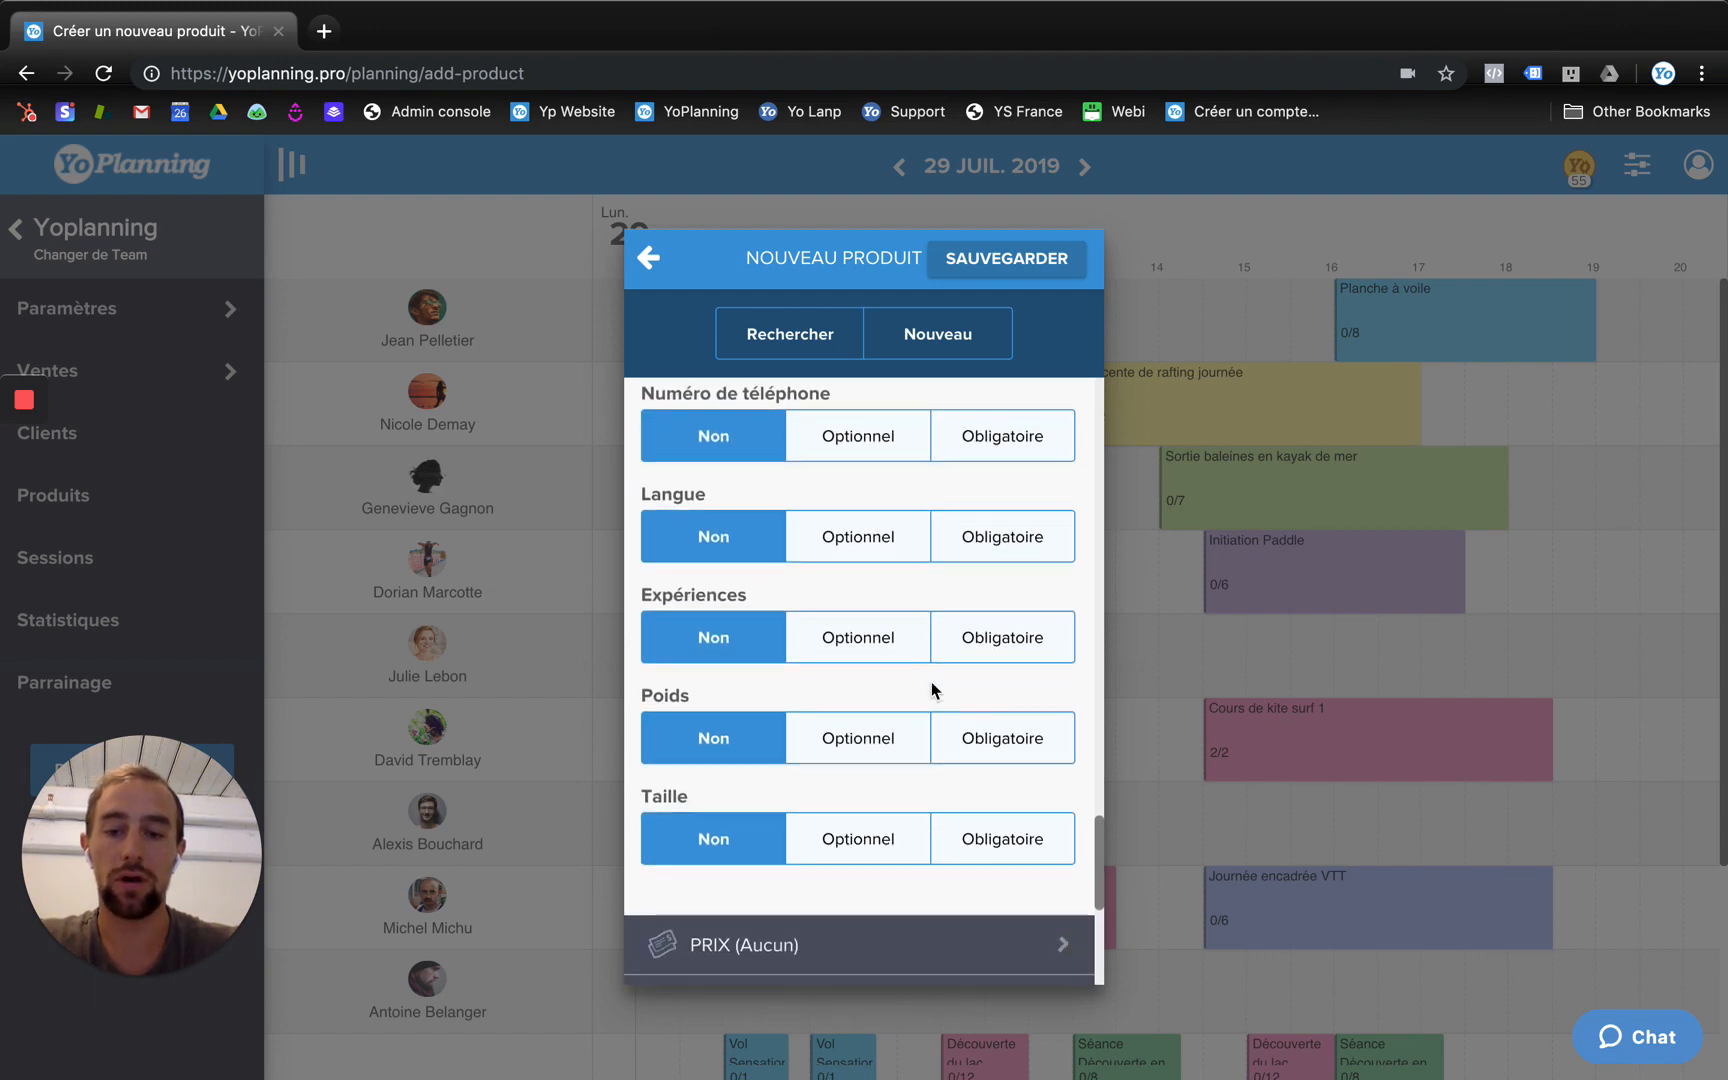
click(858, 648)
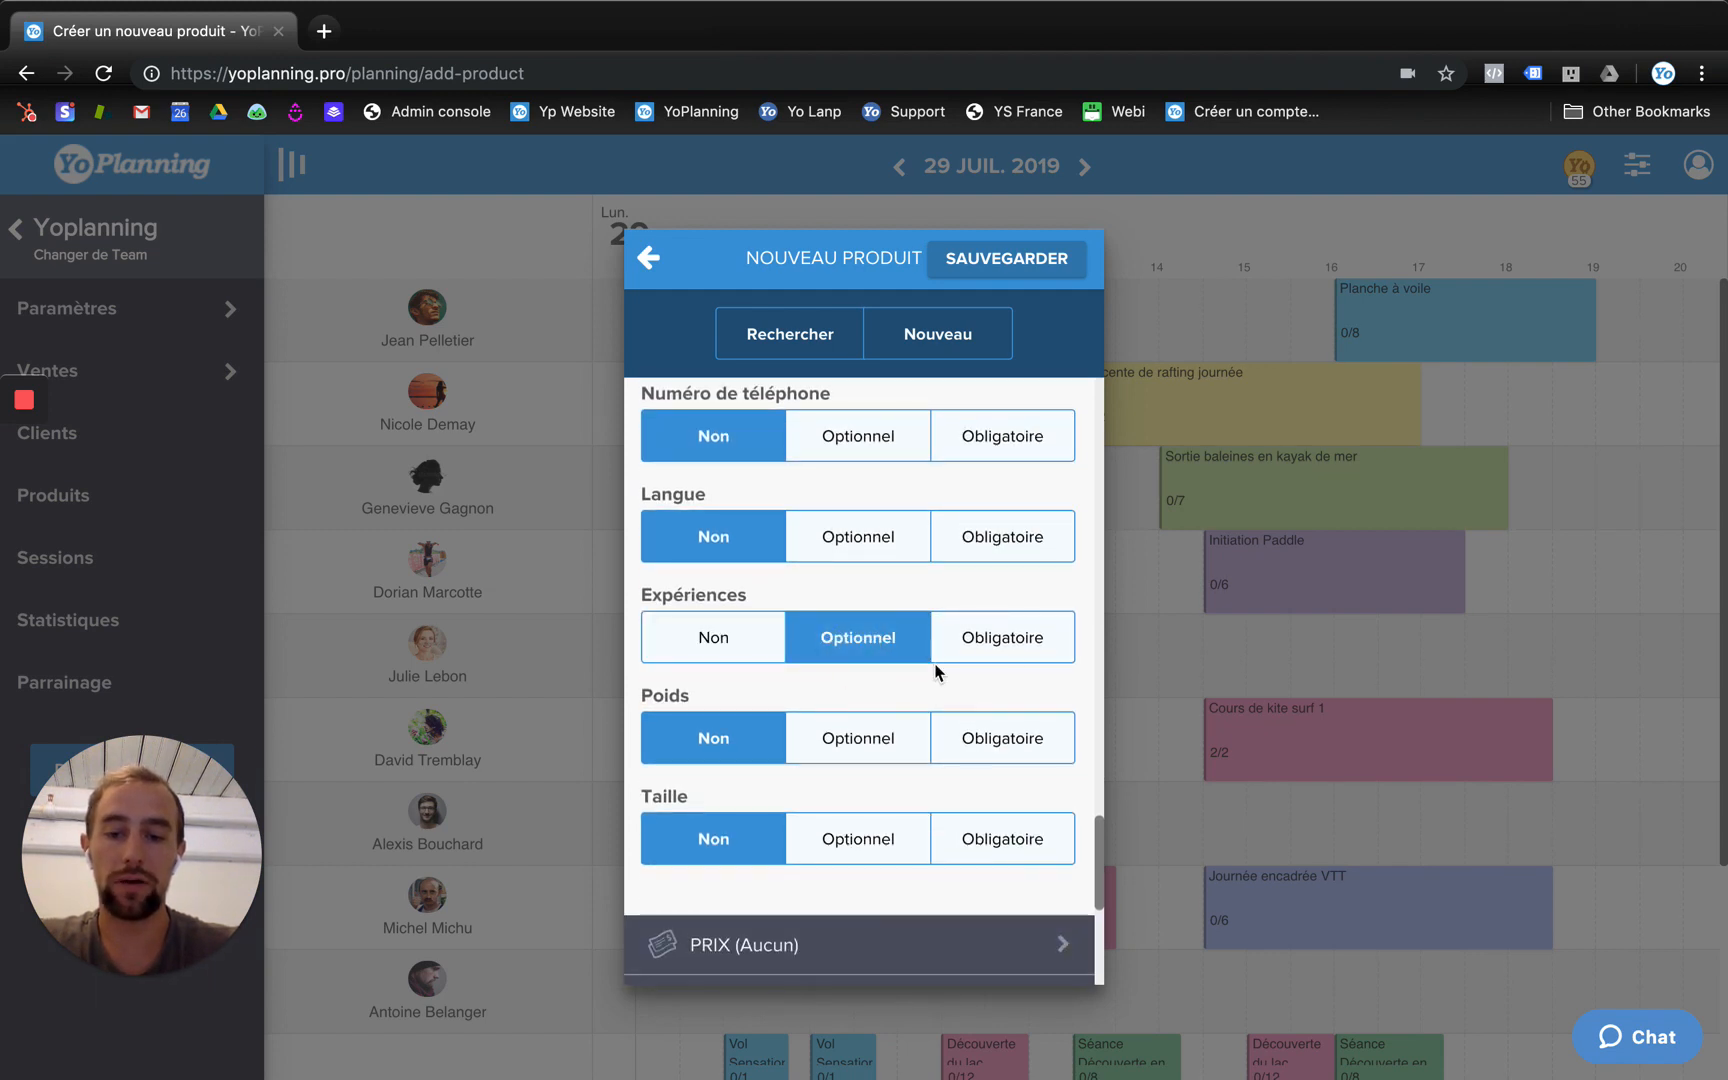
click(876, 727)
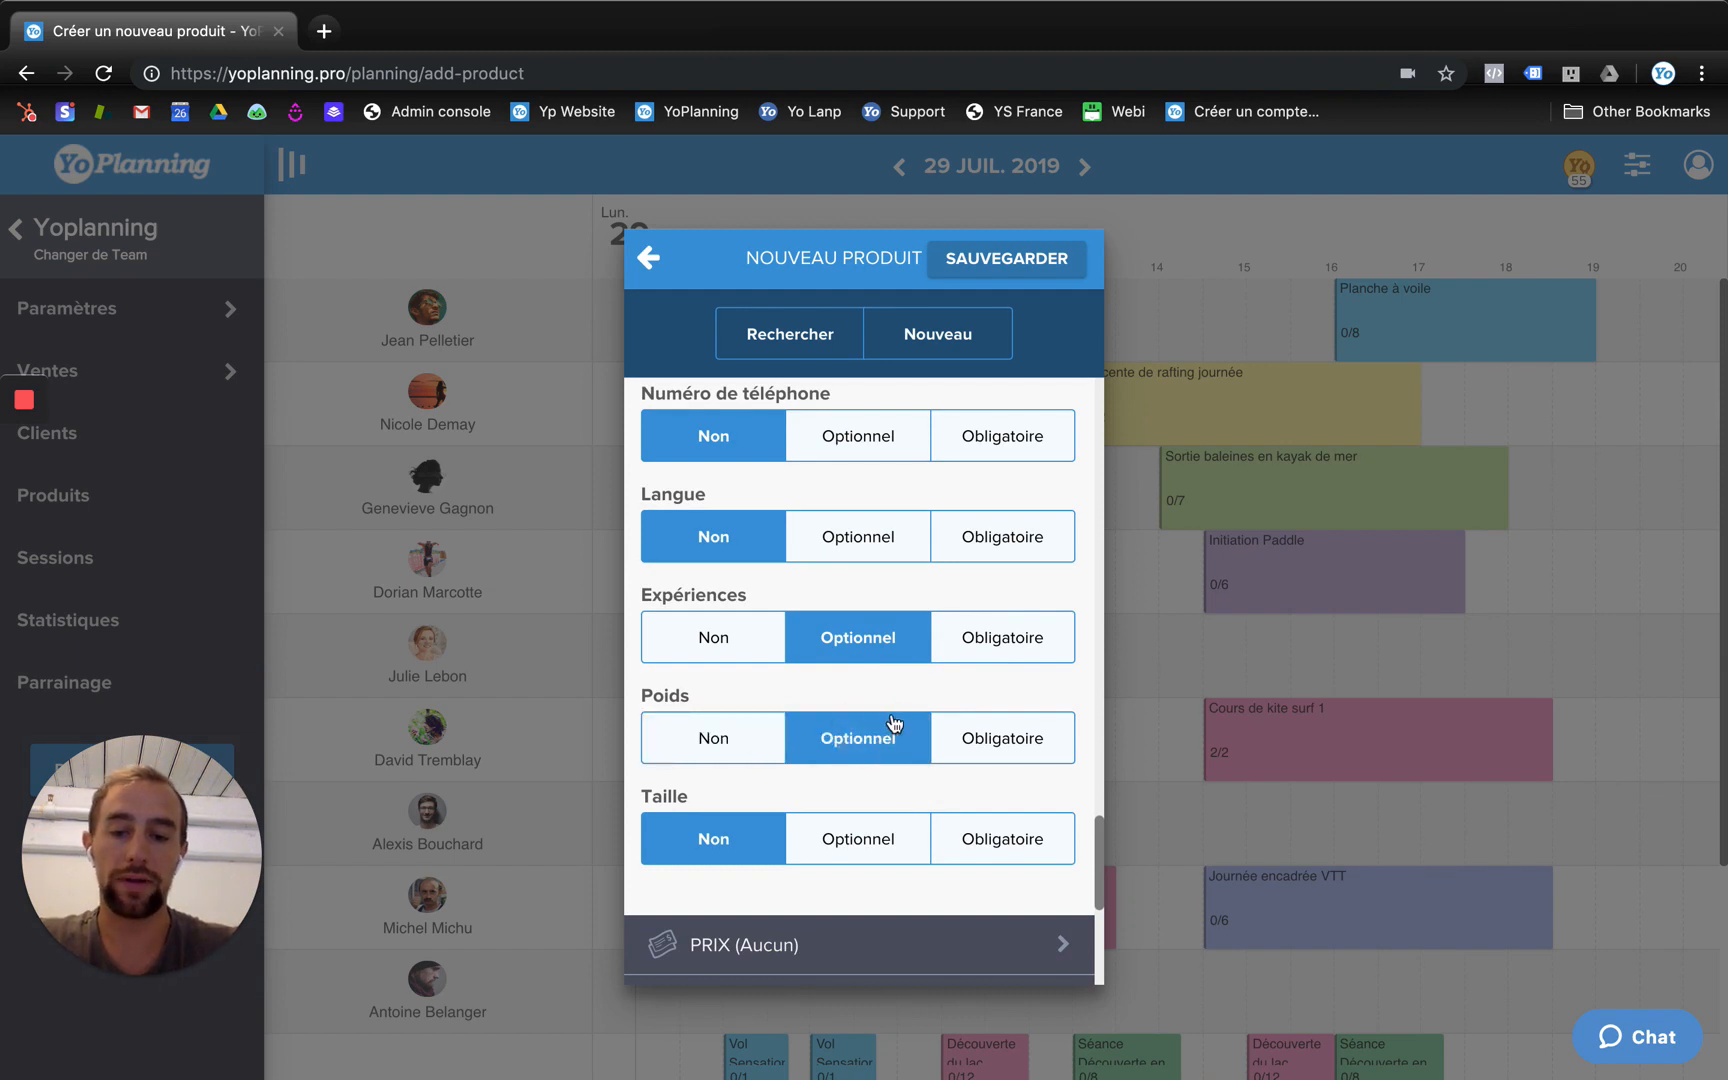
- Define the product as paid (Payant) with a price of 78 $C
scroll(885, 722, down, 2)
scroll(920, 580, down, 2)
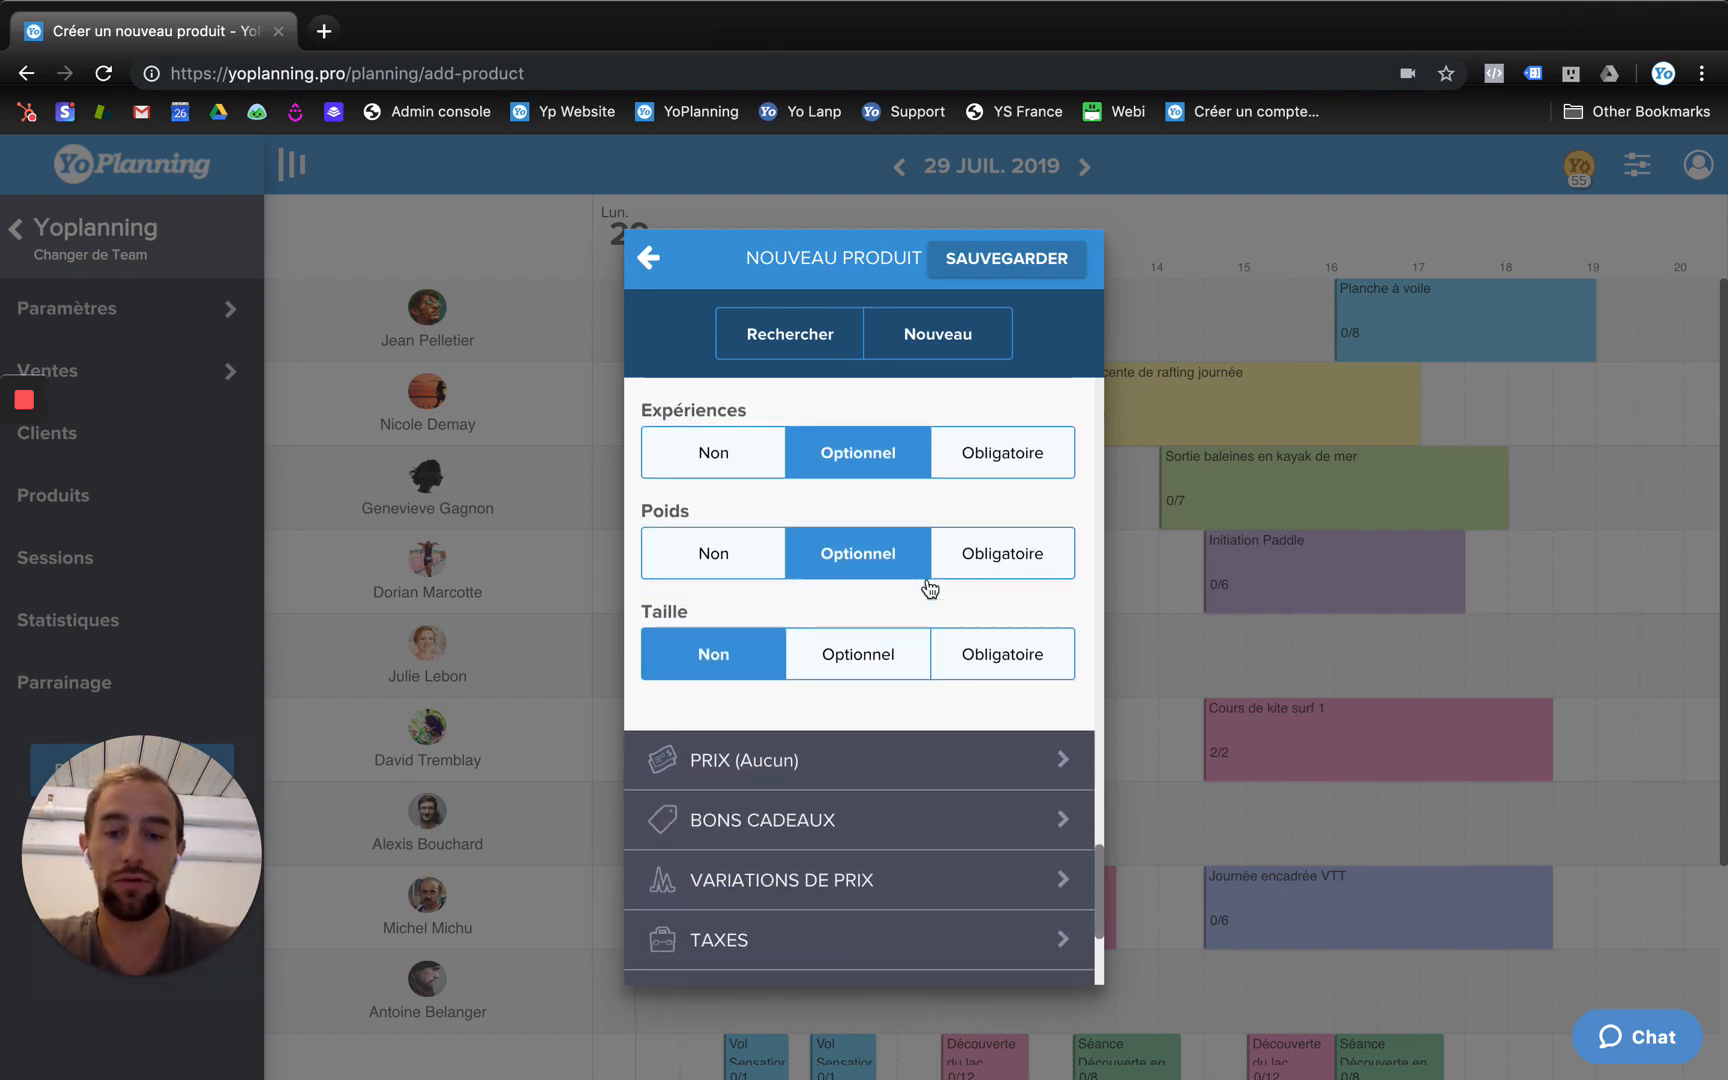
scroll(930, 588, down, 2)
click(918, 598)
click(773, 565)
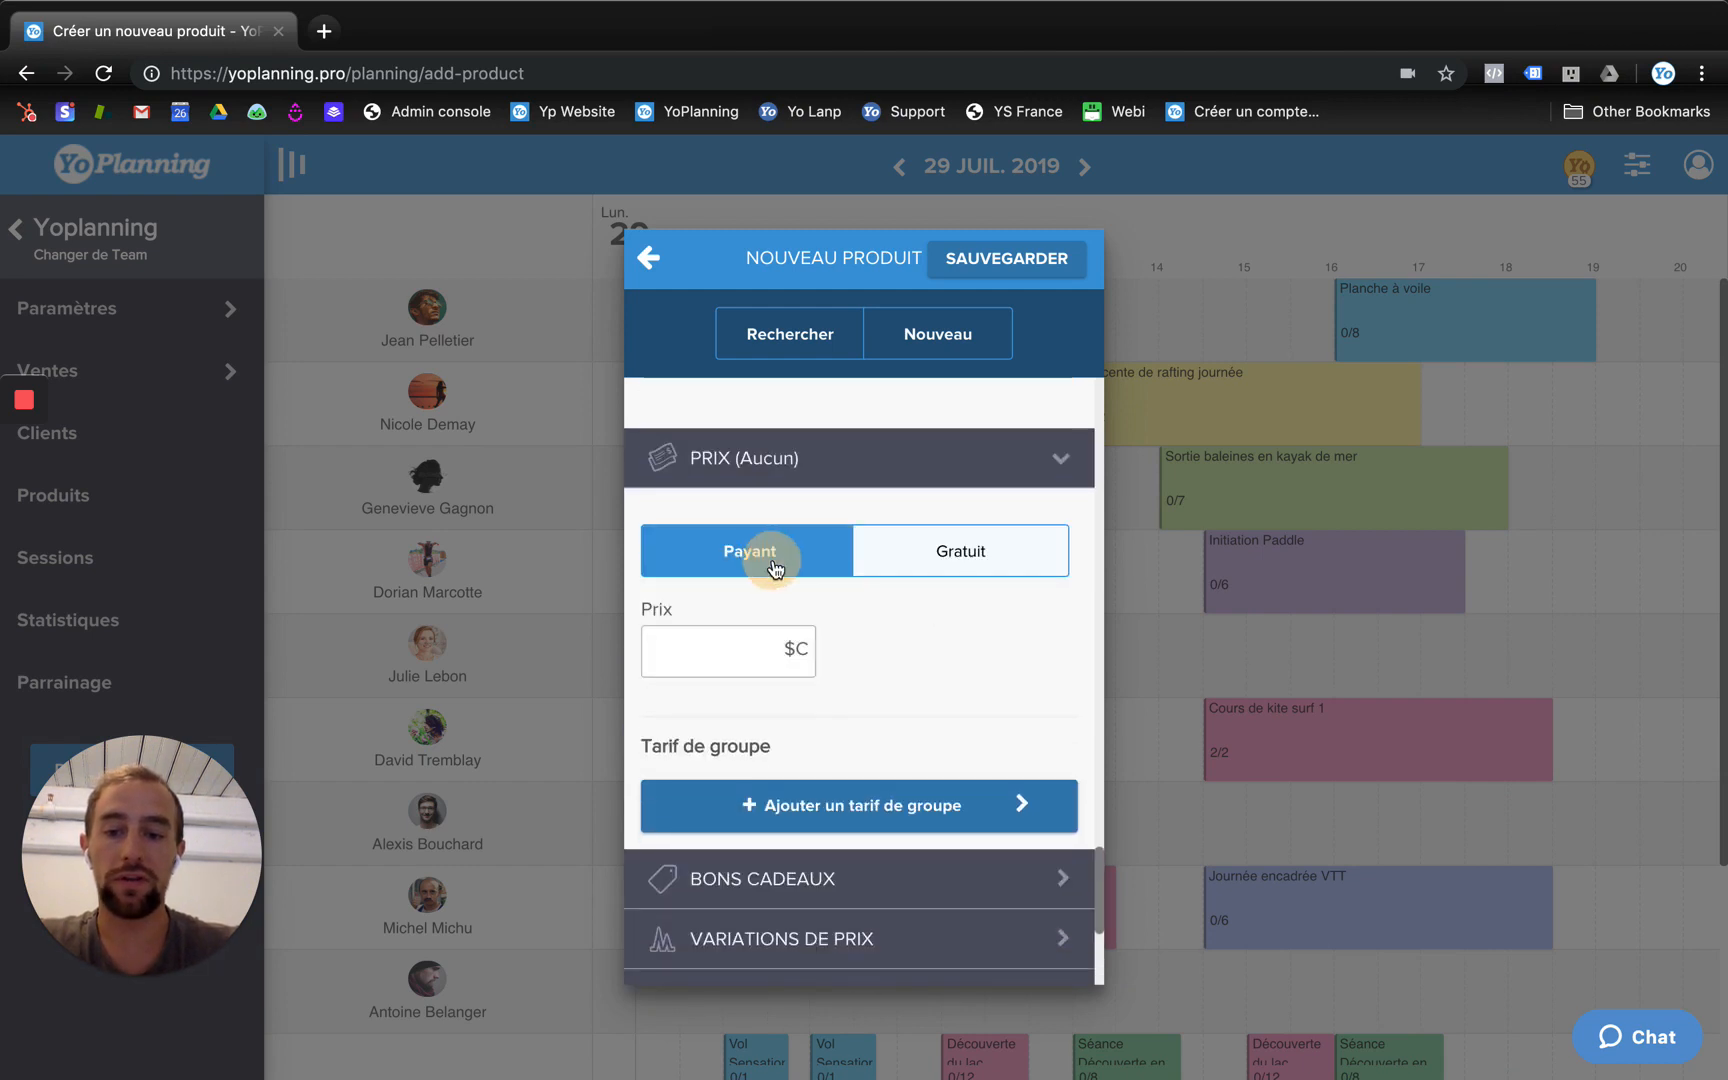
click(759, 651)
text(78)
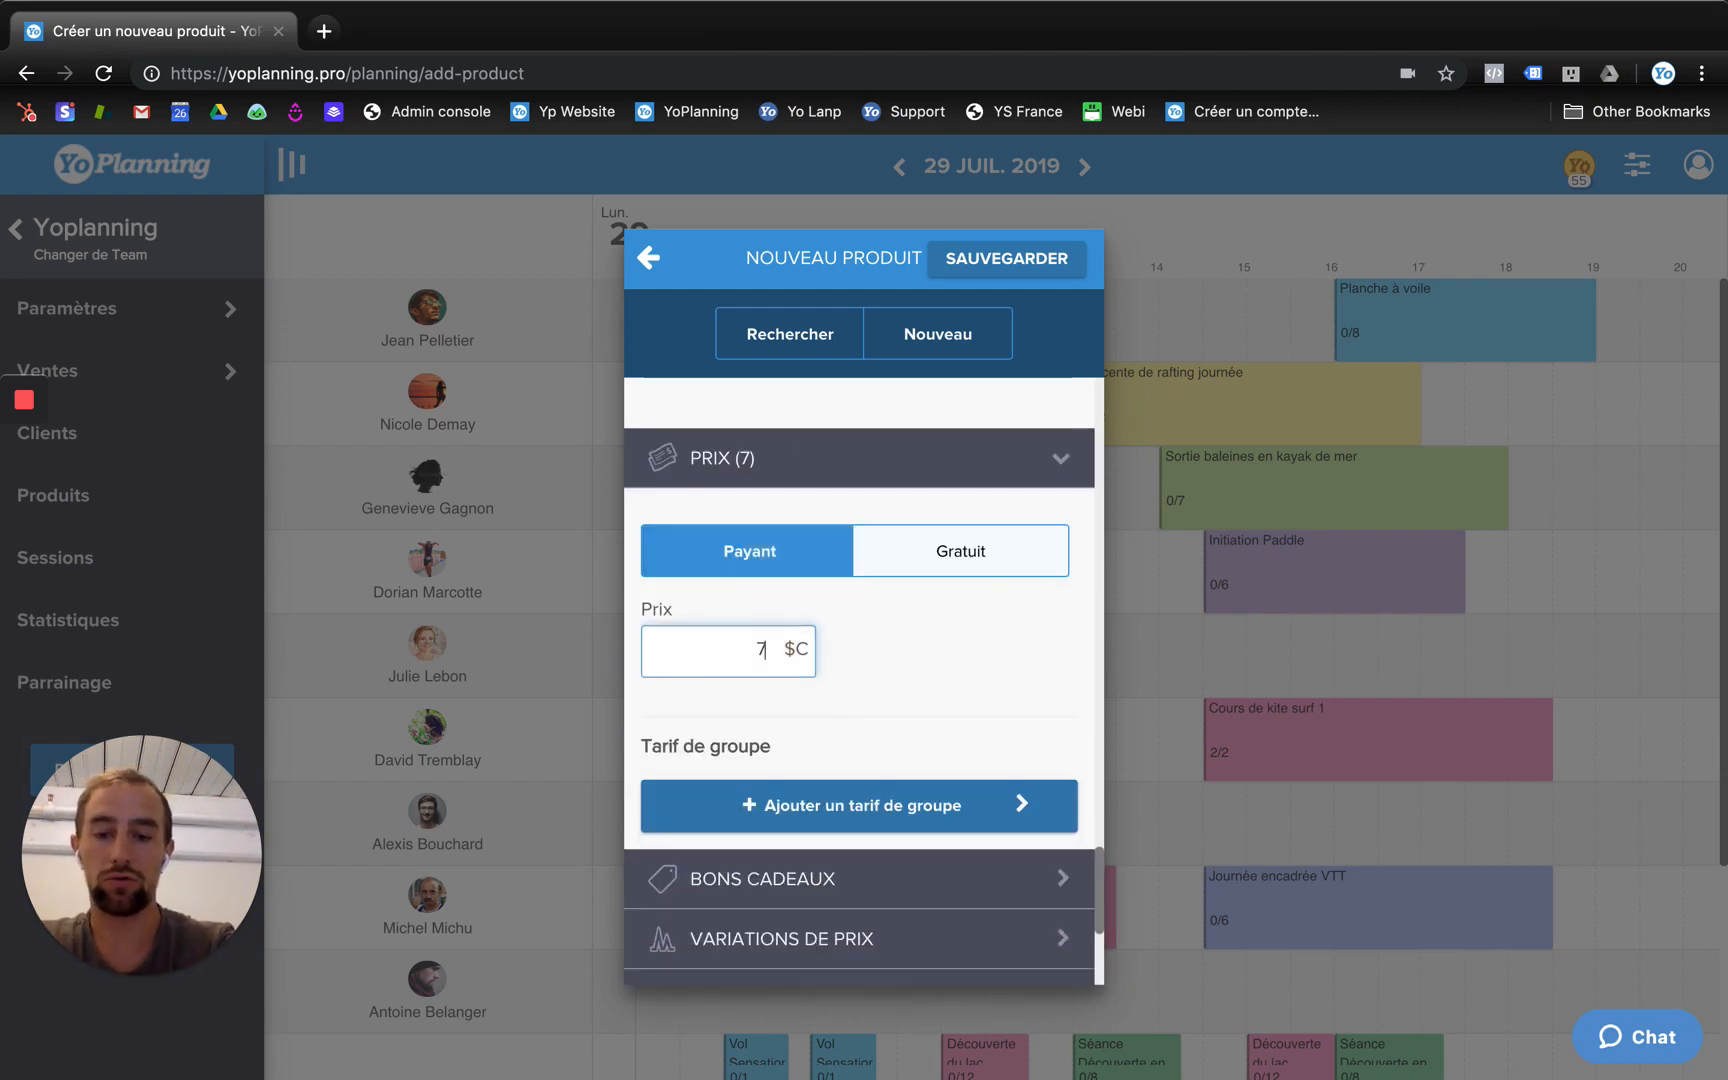
click(824, 666)
- Add a group rate that takes 10 % off from 3 participants
scroll(910, 663, down, 1)
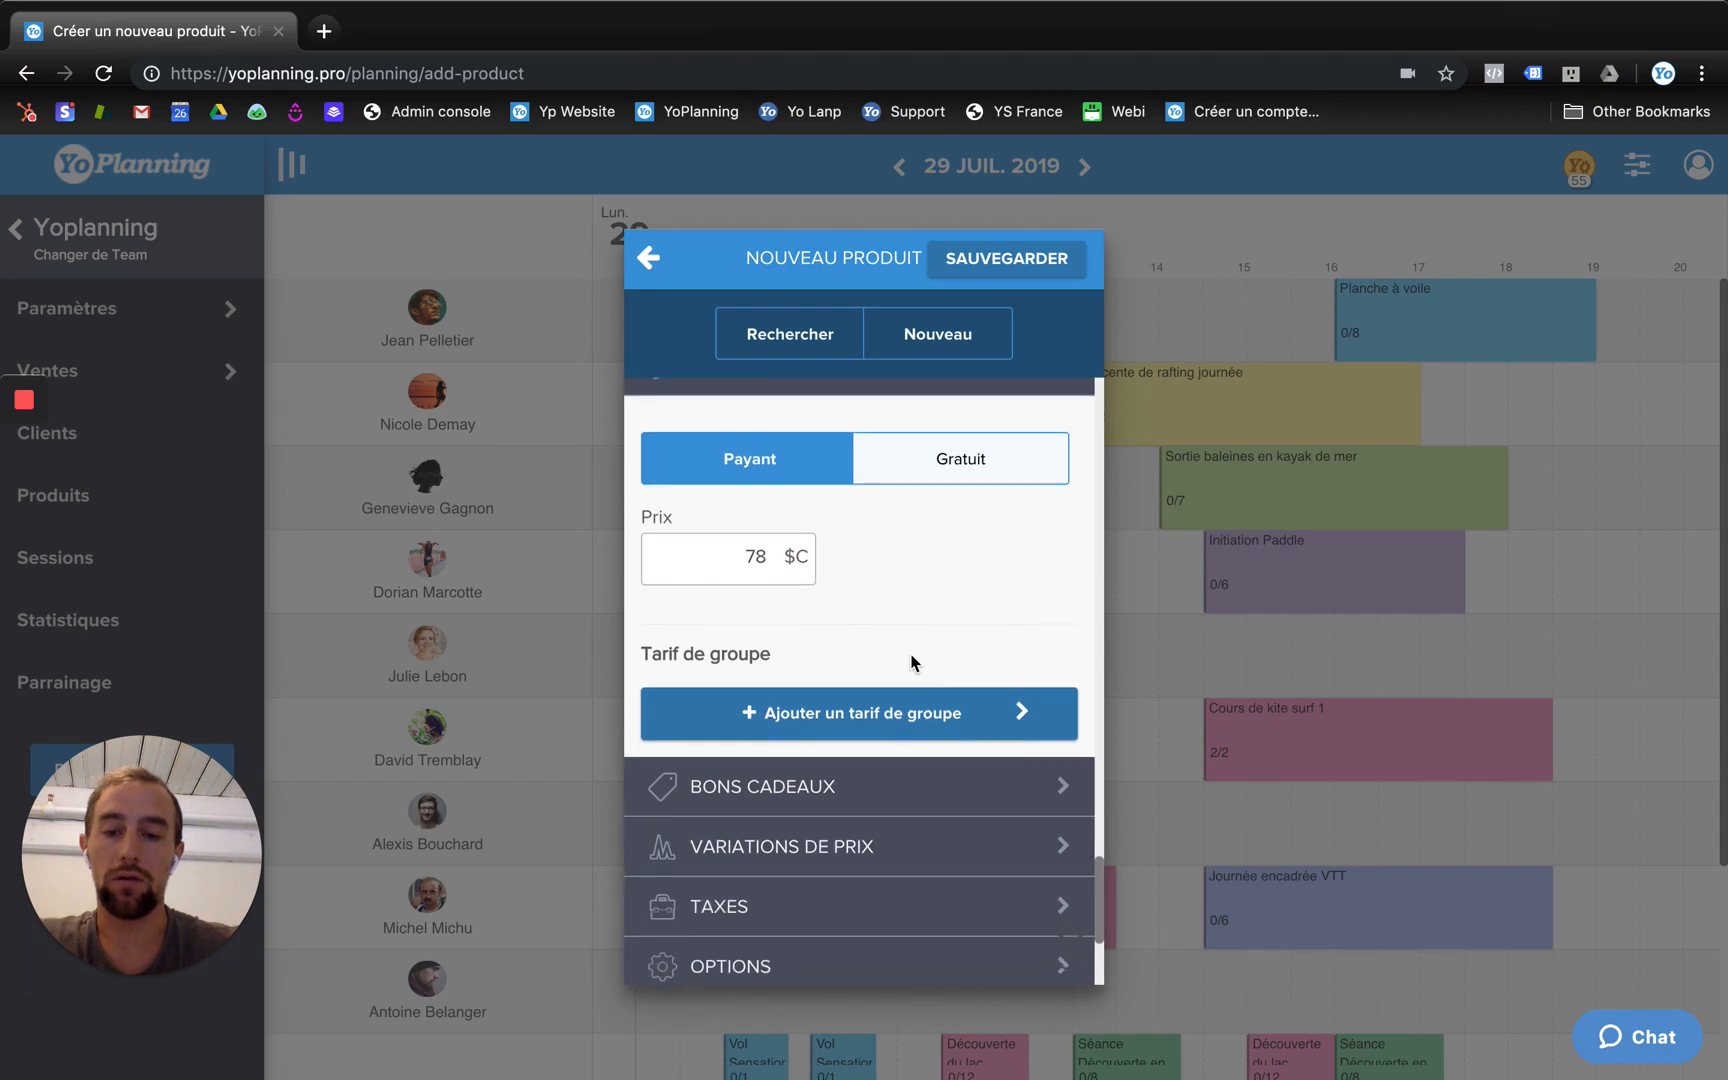
scroll(880, 520, down, 1)
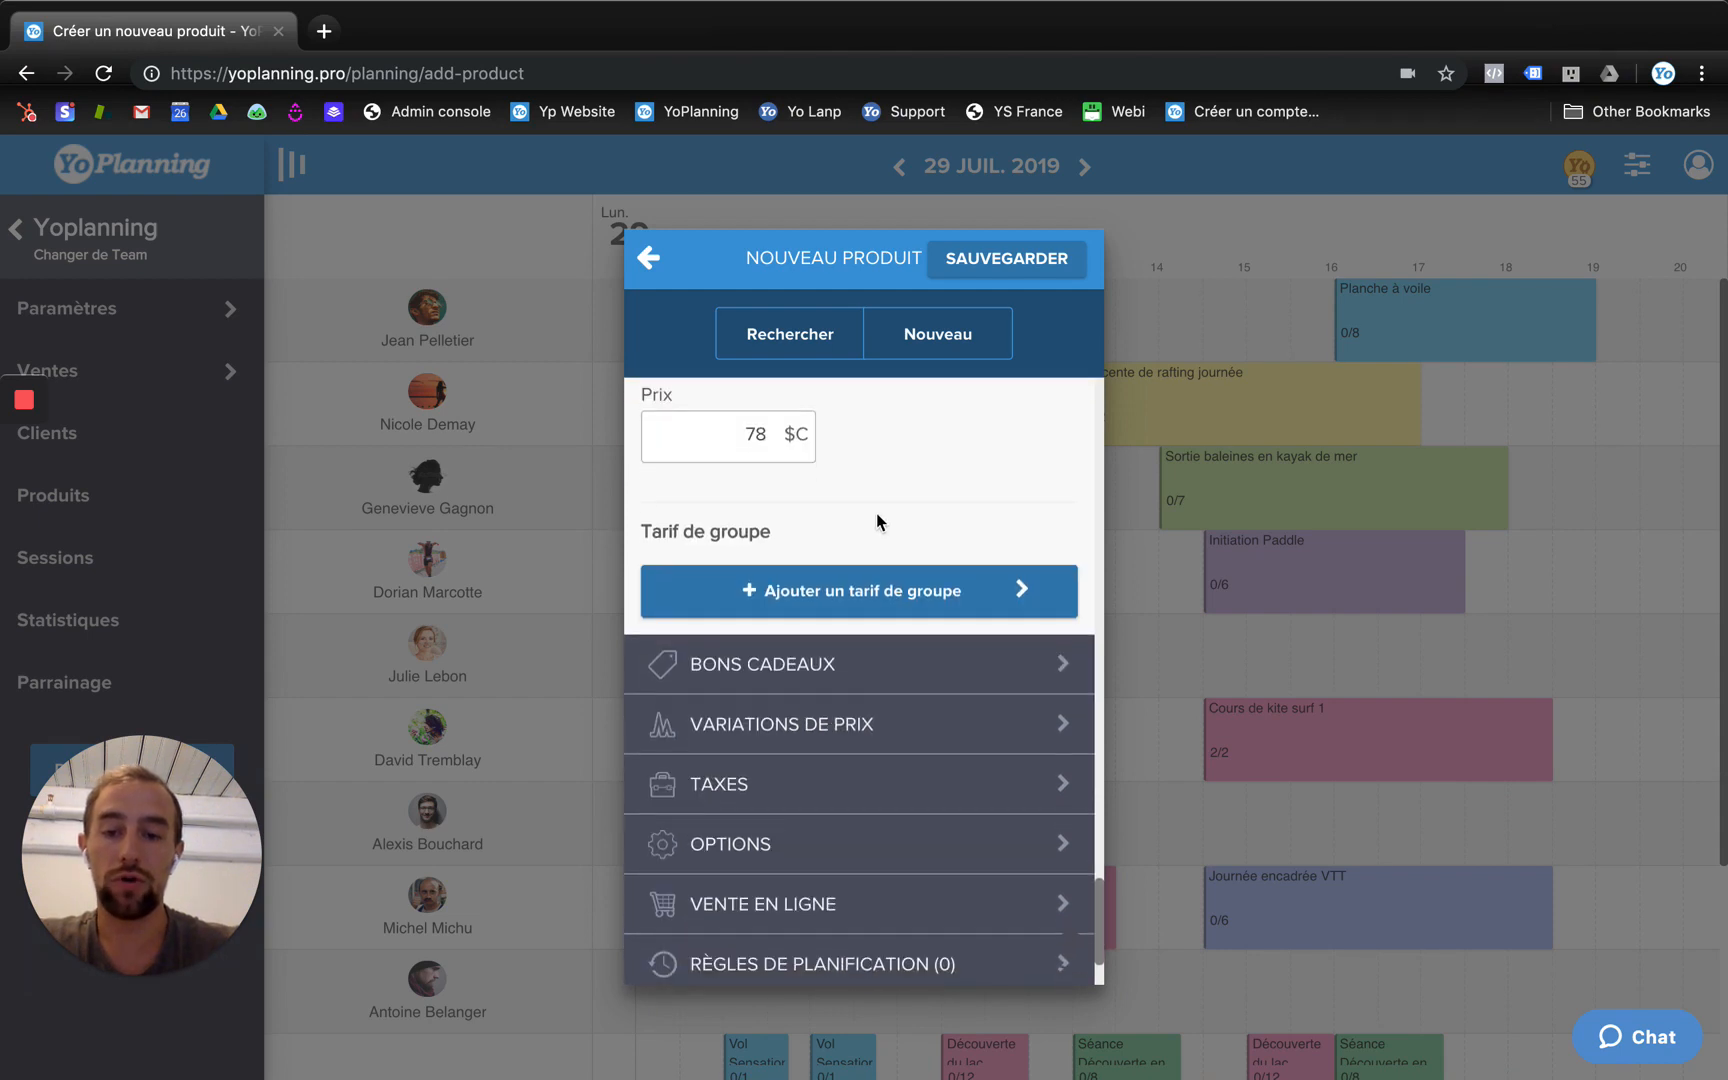
click(873, 584)
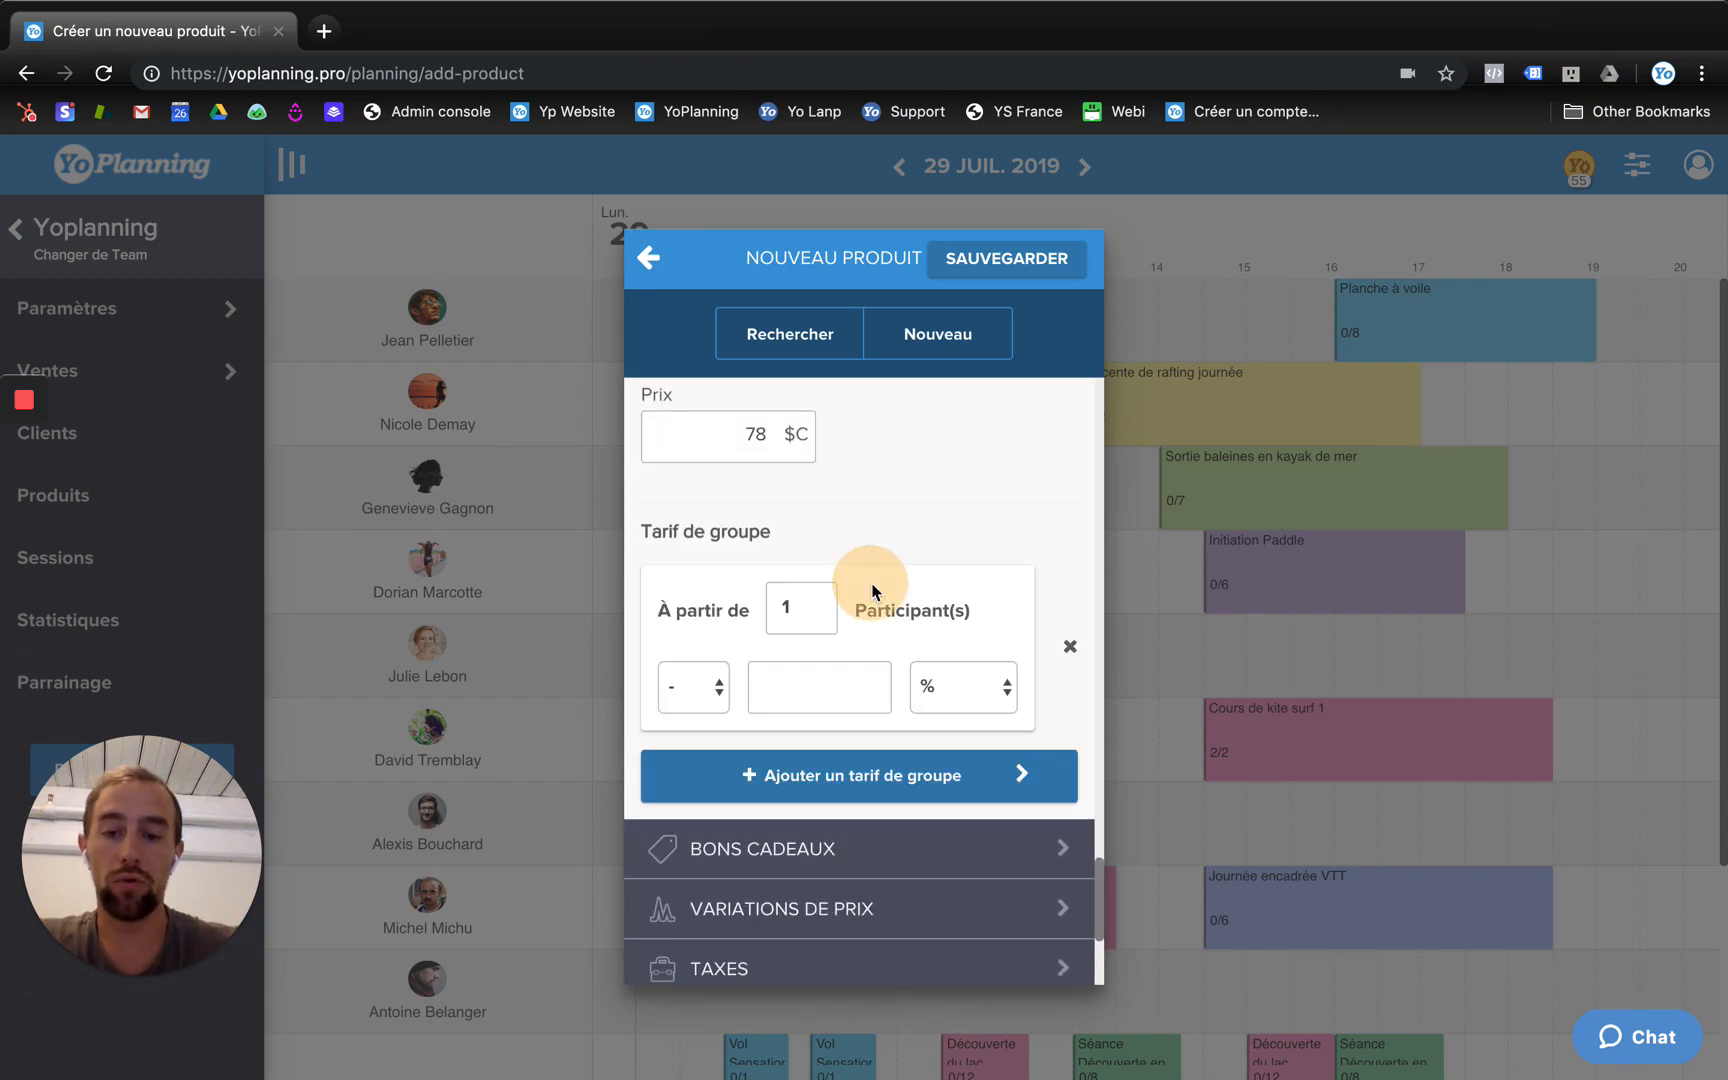
double_click(801, 605)
text(3)
click(841, 667)
text(10)
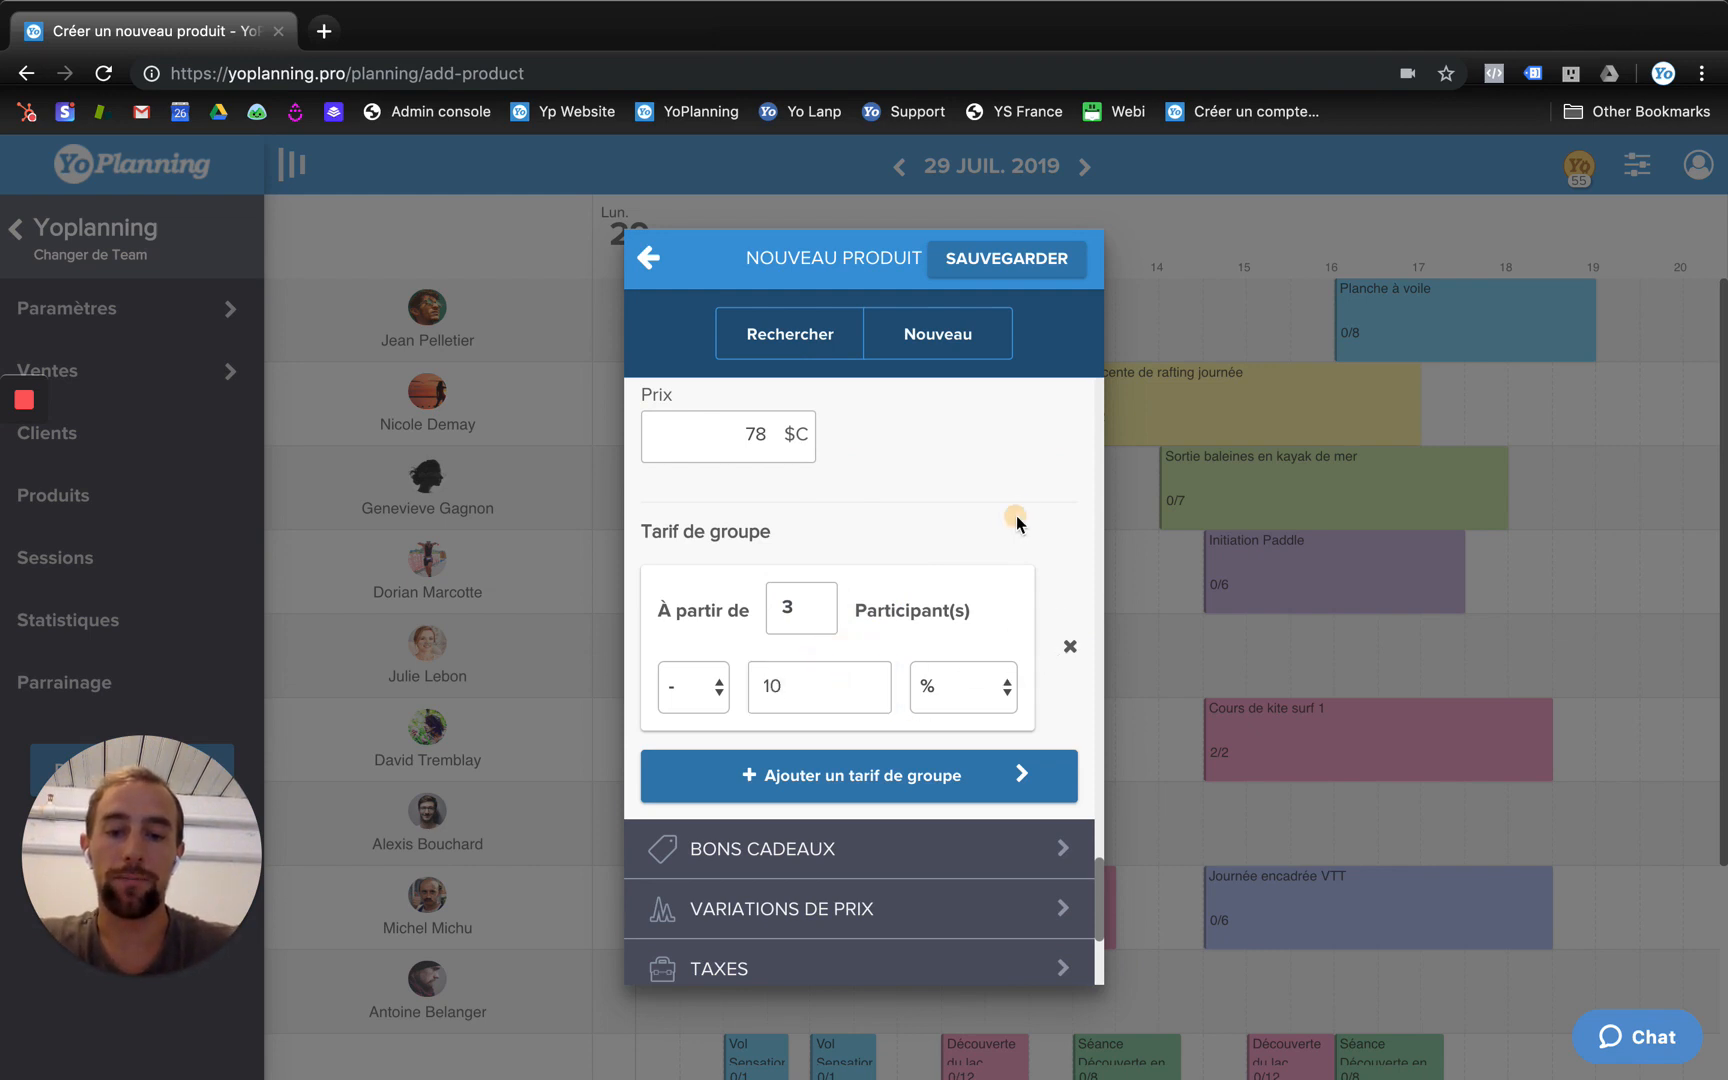
- Set the gift voucher price to 78 $C and keep the voucher without expiration (Pas d'expiration)
scroll(1017, 514, down, 3)
click(910, 648)
click(782, 562)
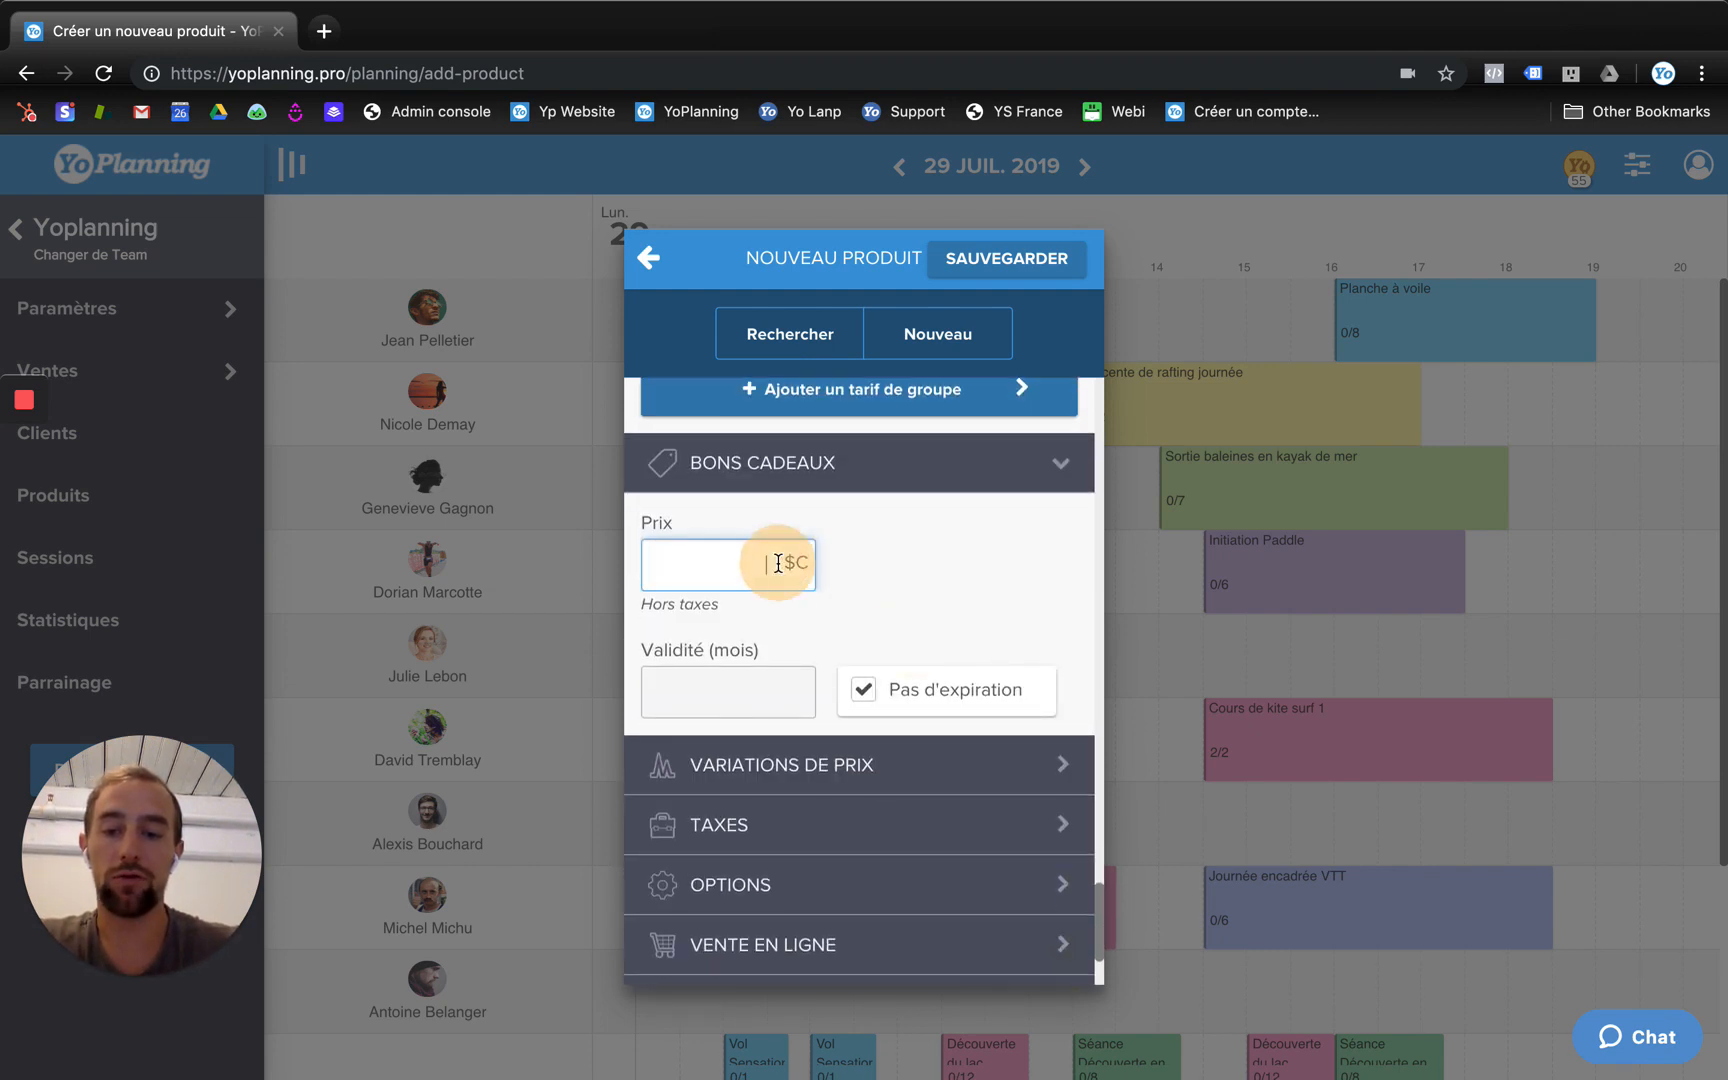
text(78)
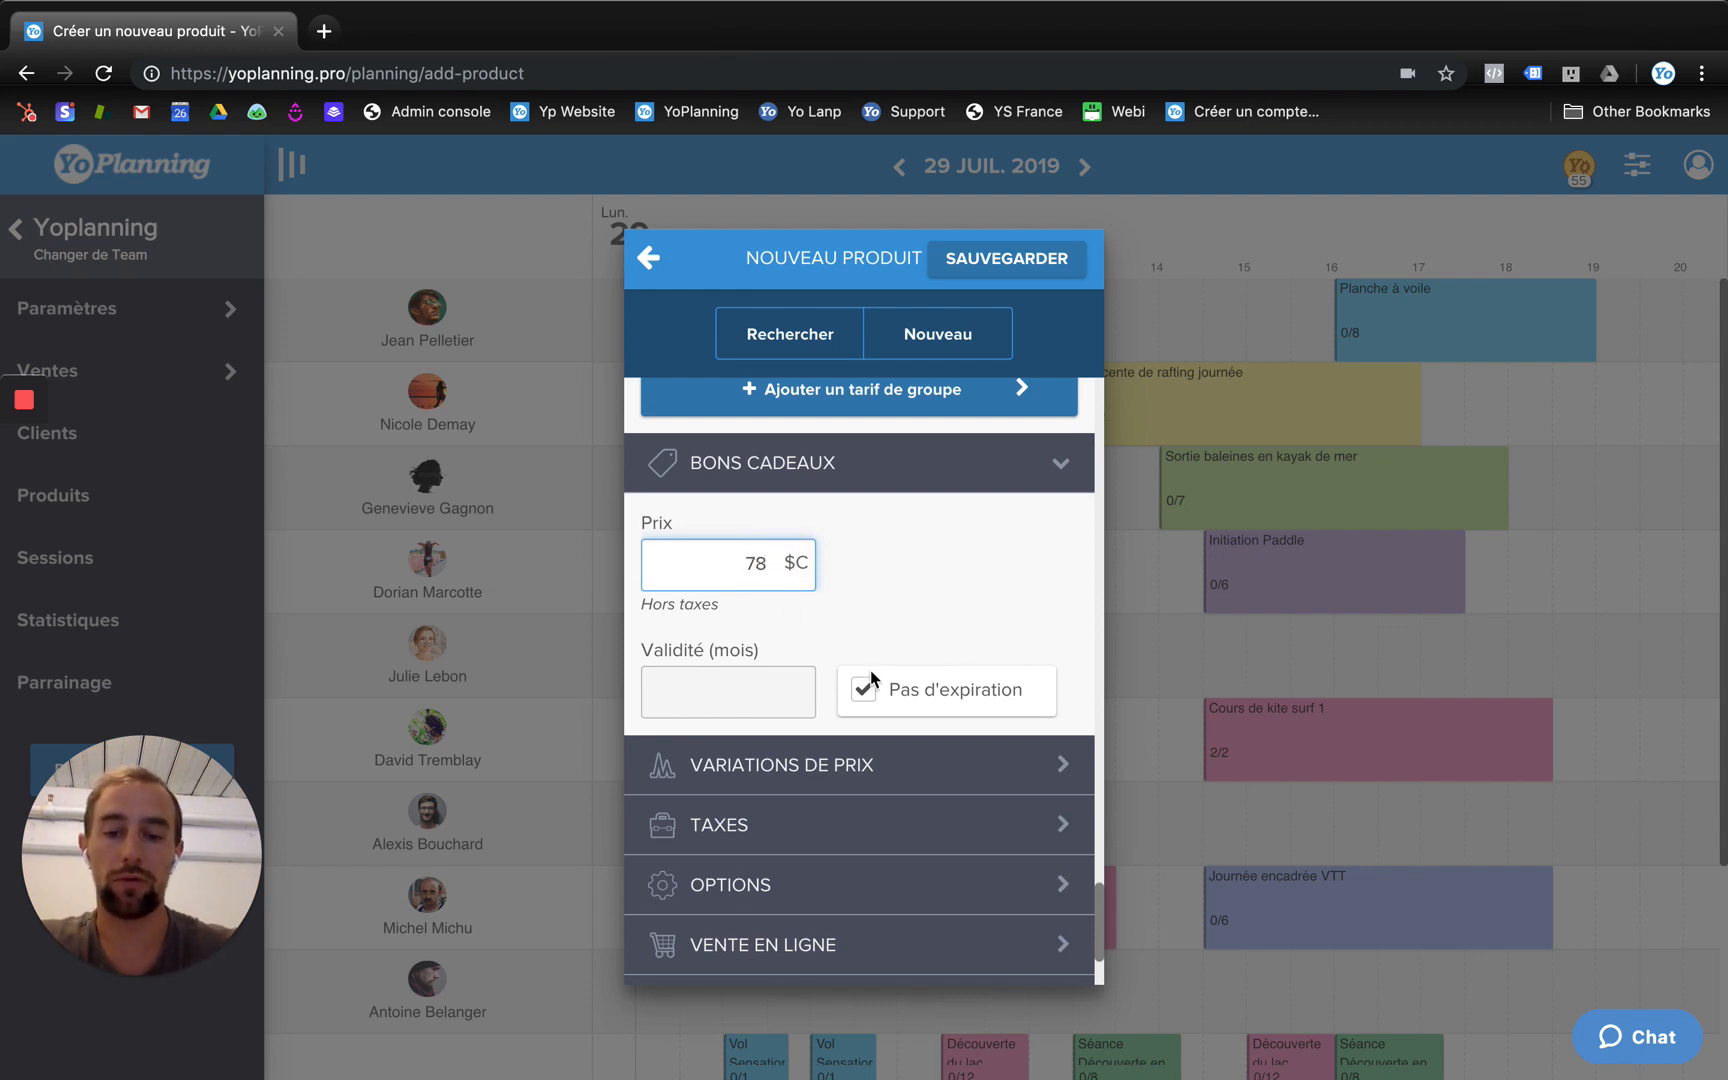
click(860, 687)
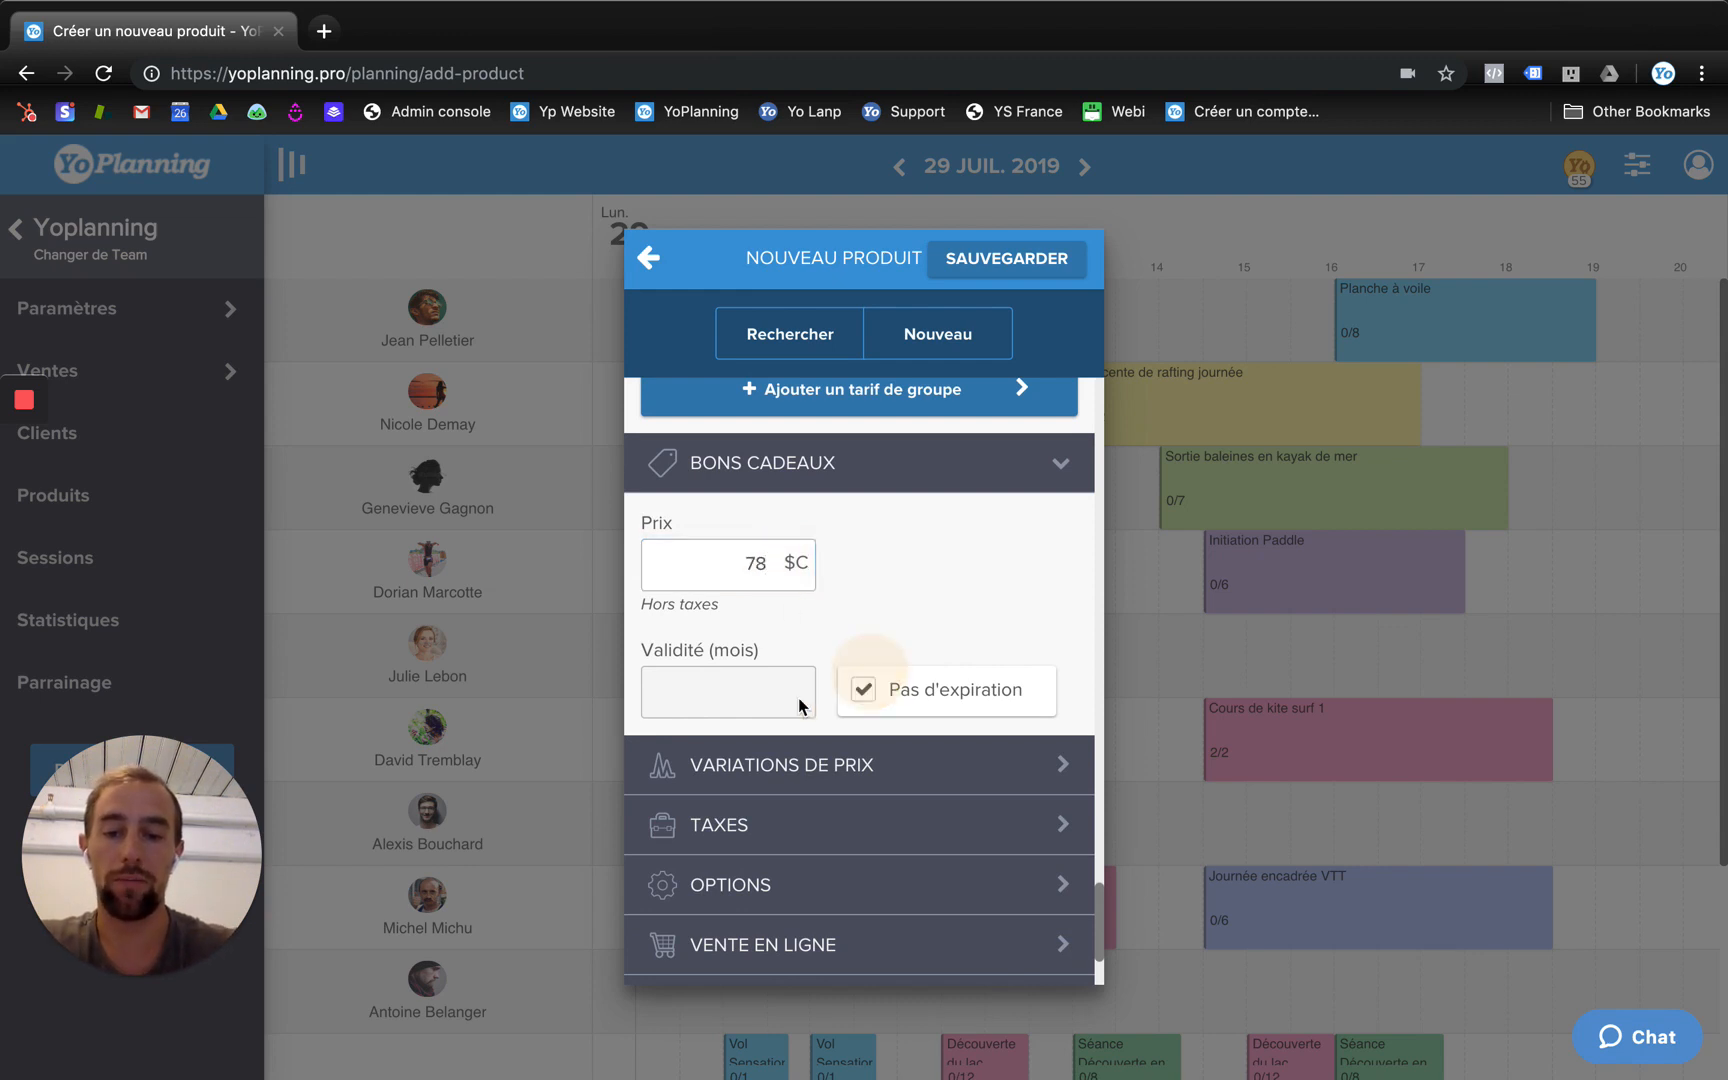
click(748, 690)
text(12)
click(866, 690)
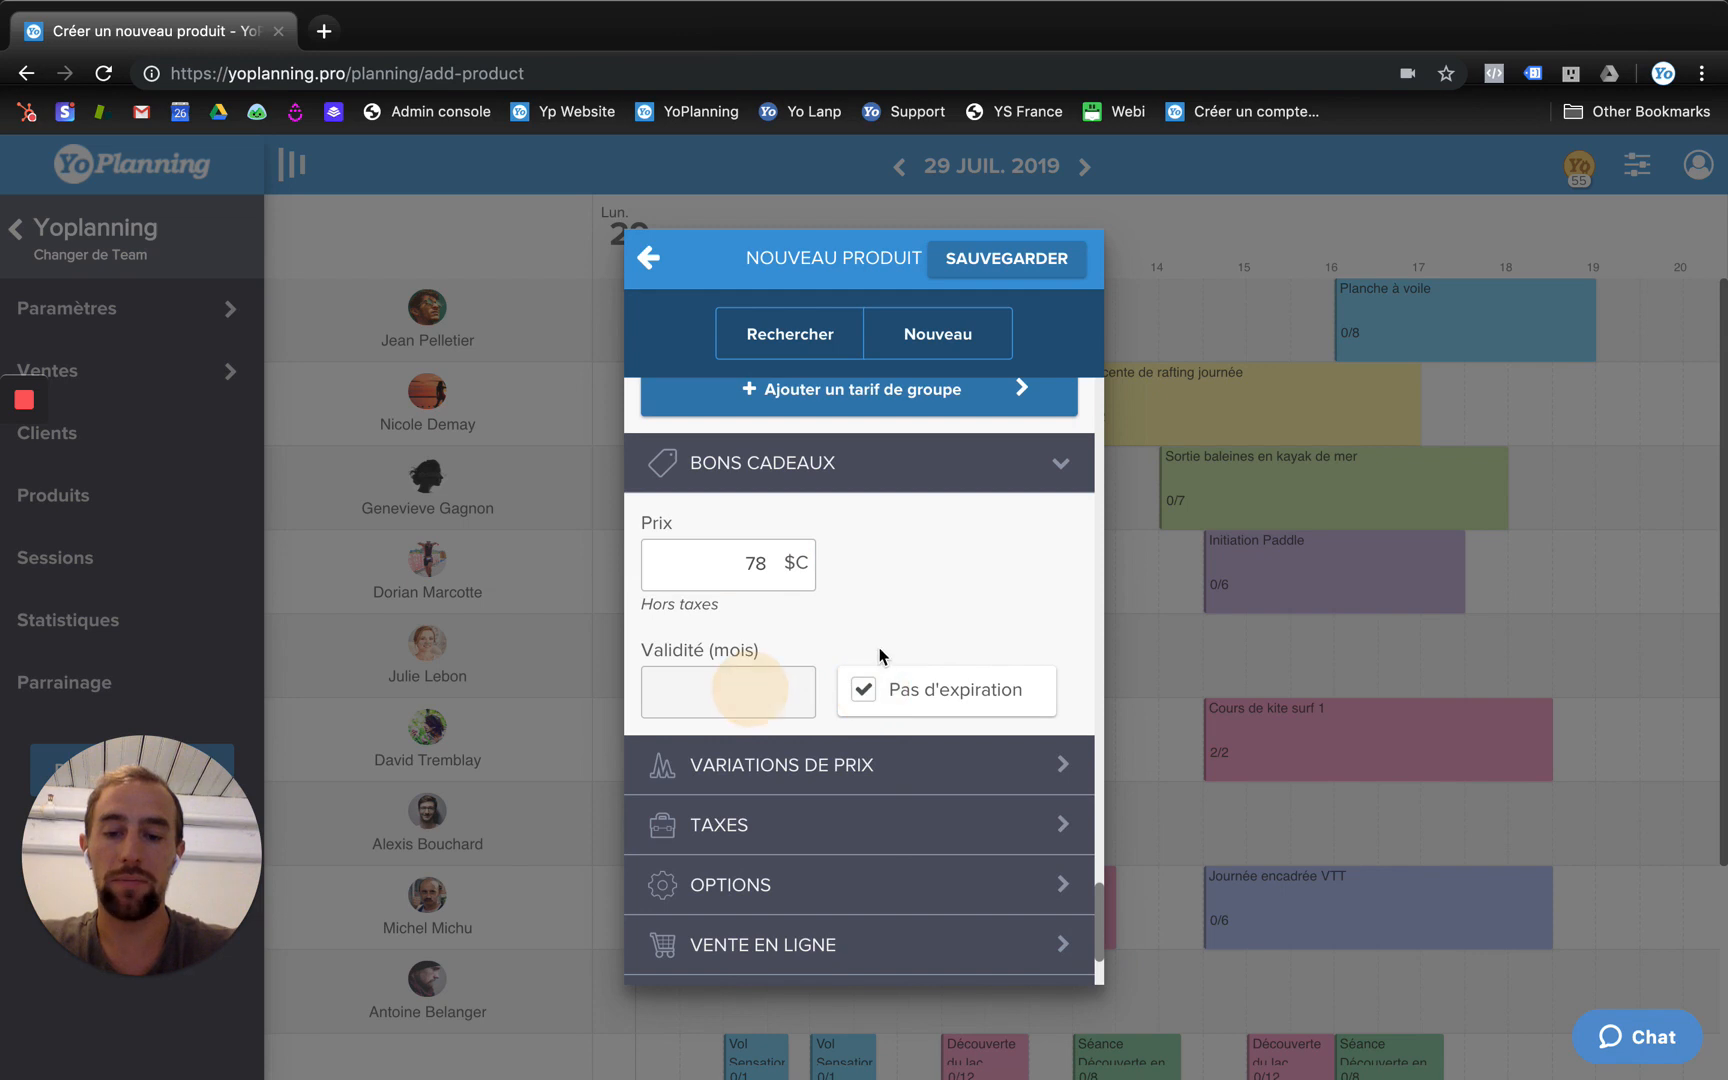
- Add a price variation with the French label "Tarif étudiant" and a reduction of 10 CAD
scroll(890, 600, down, 3)
click(903, 600)
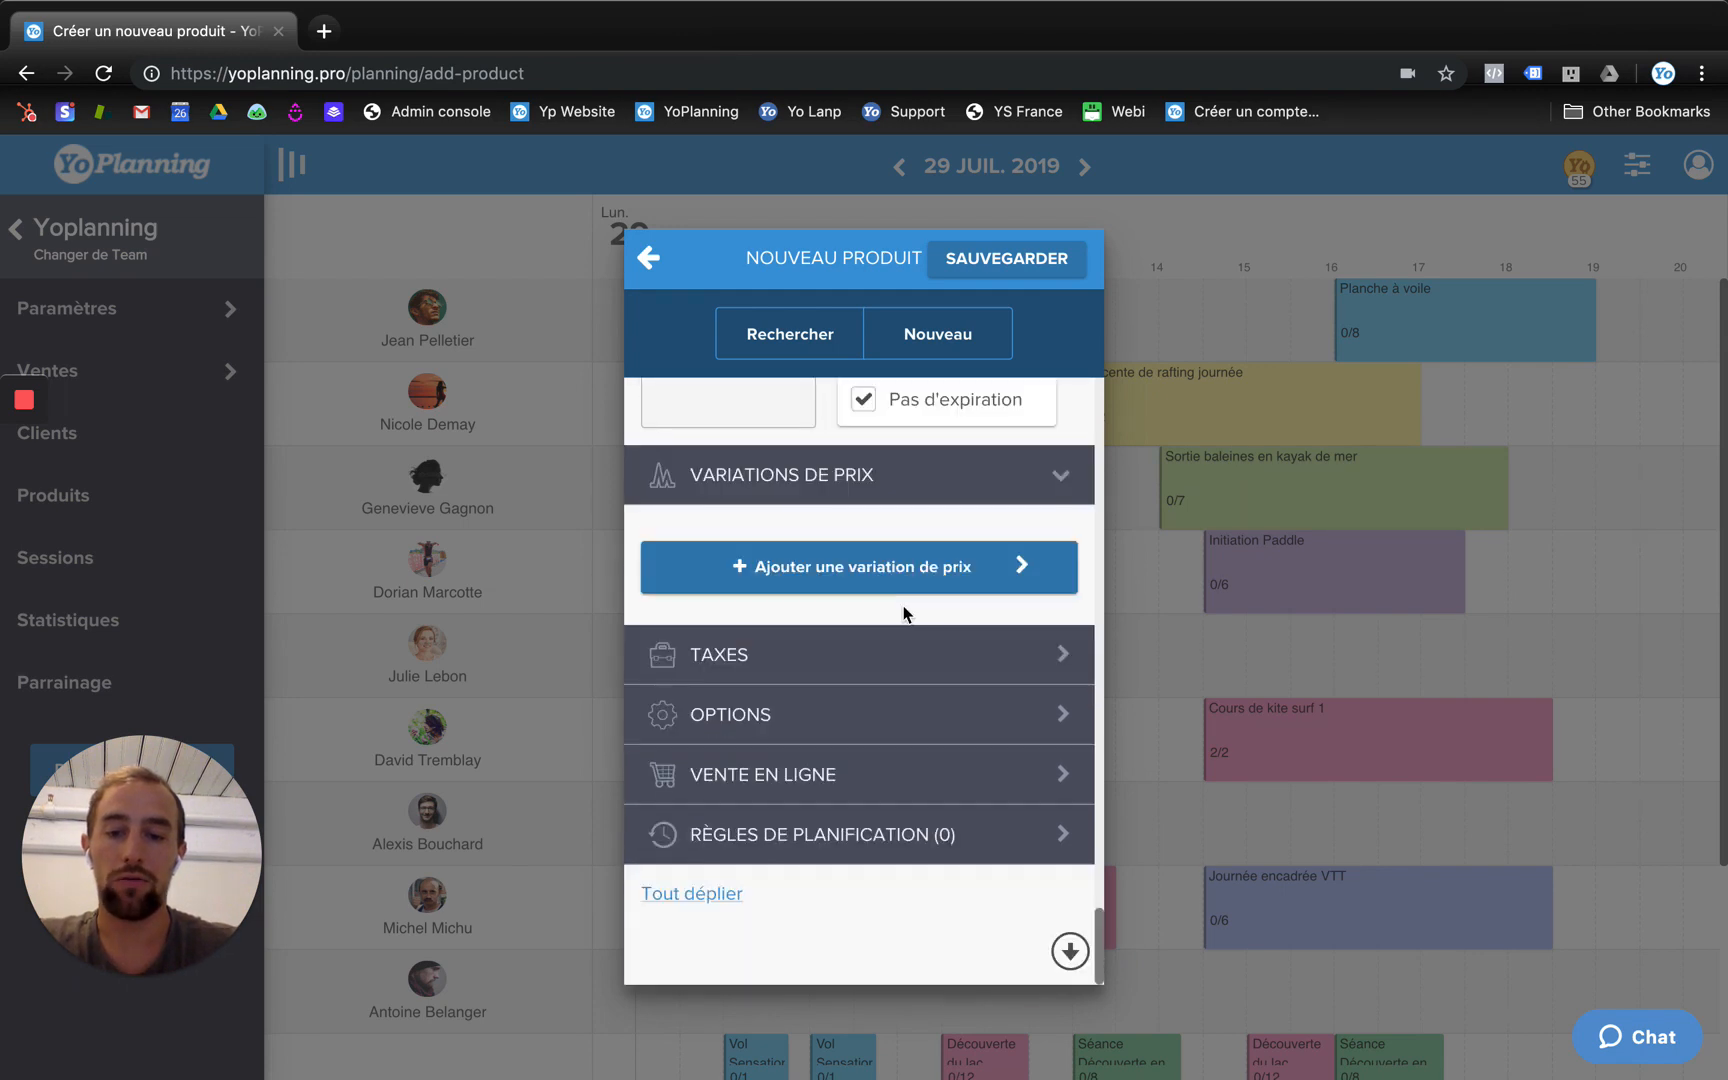
click(885, 560)
click(840, 664)
text(T)
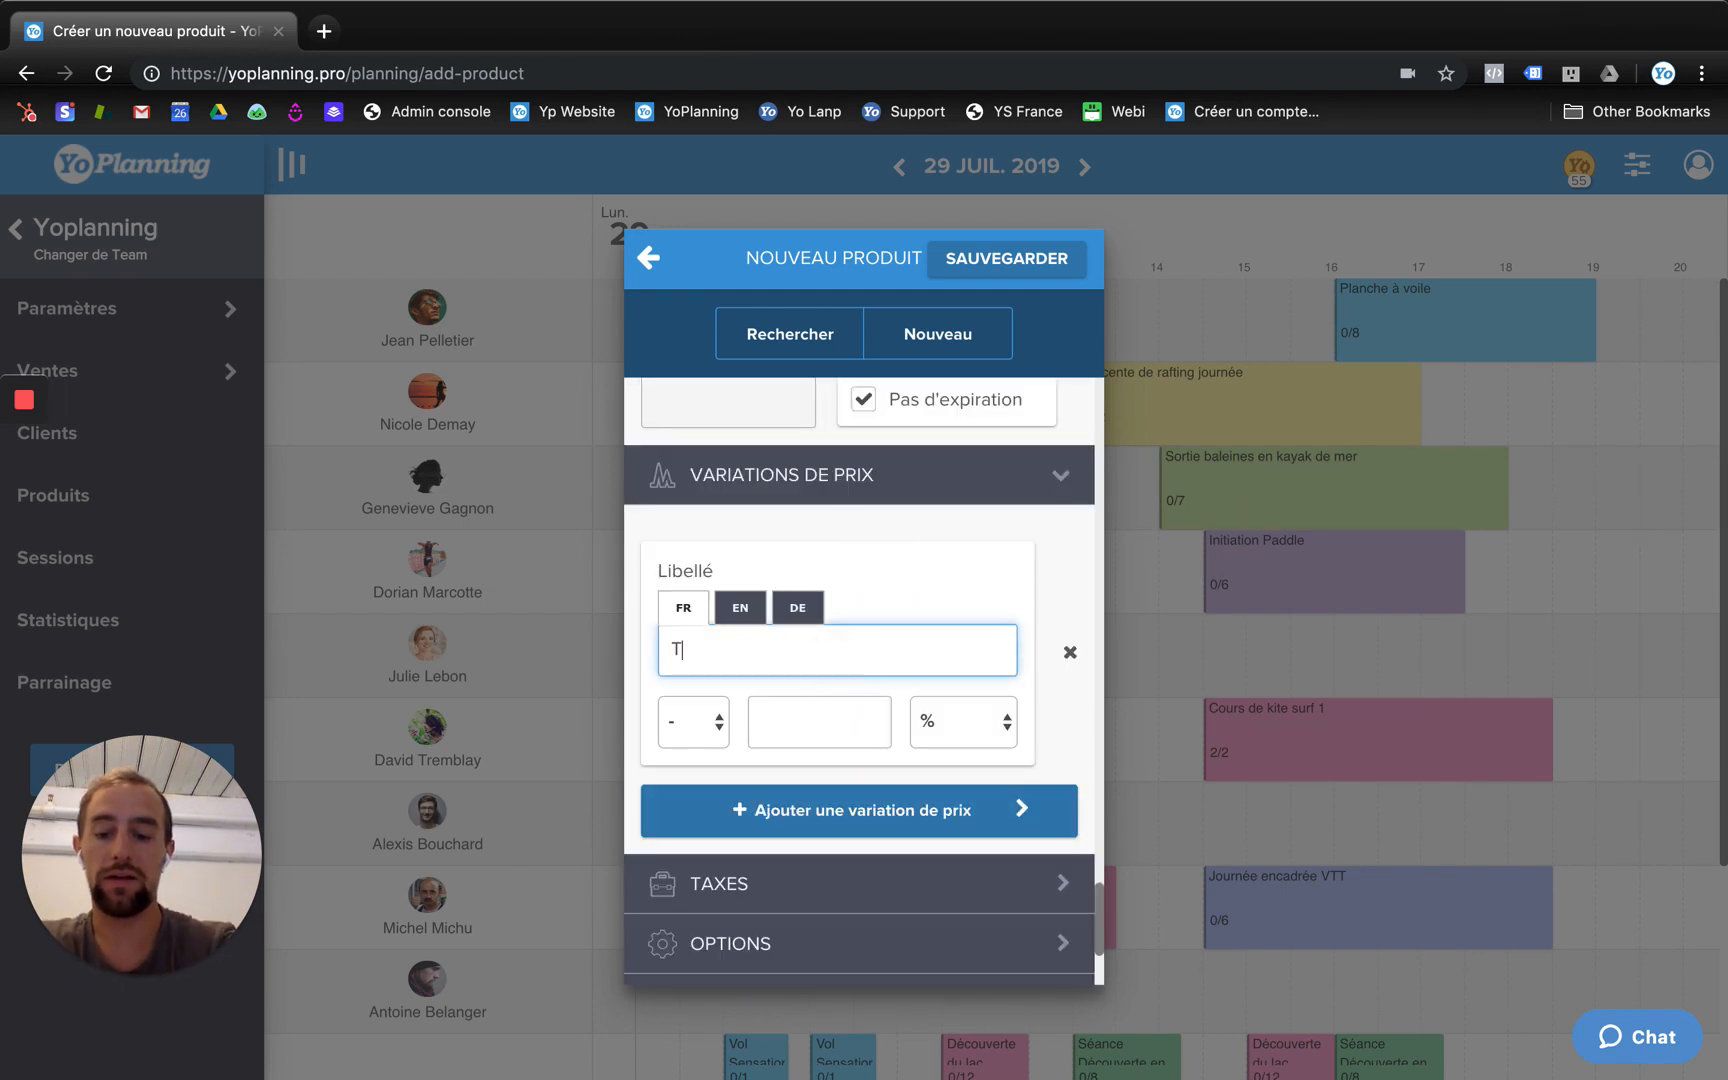
text(arif étudiant)
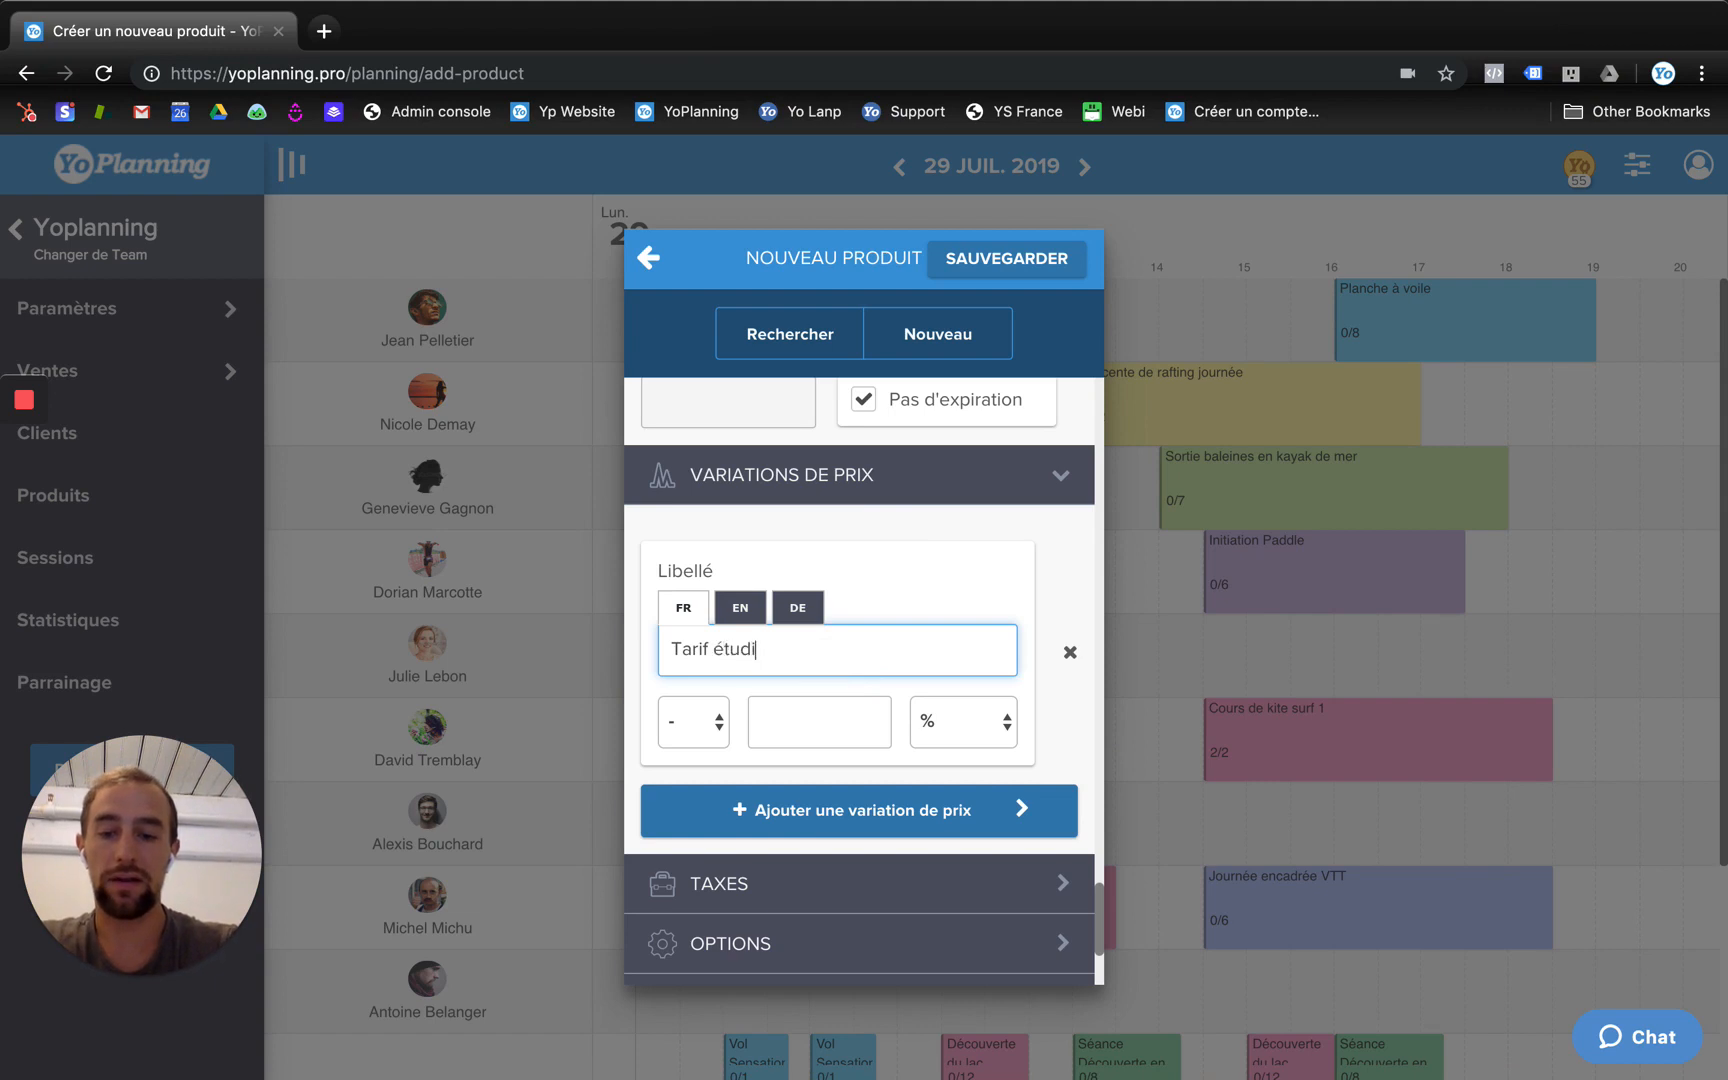
click(850, 726)
text(10)
click(970, 740)
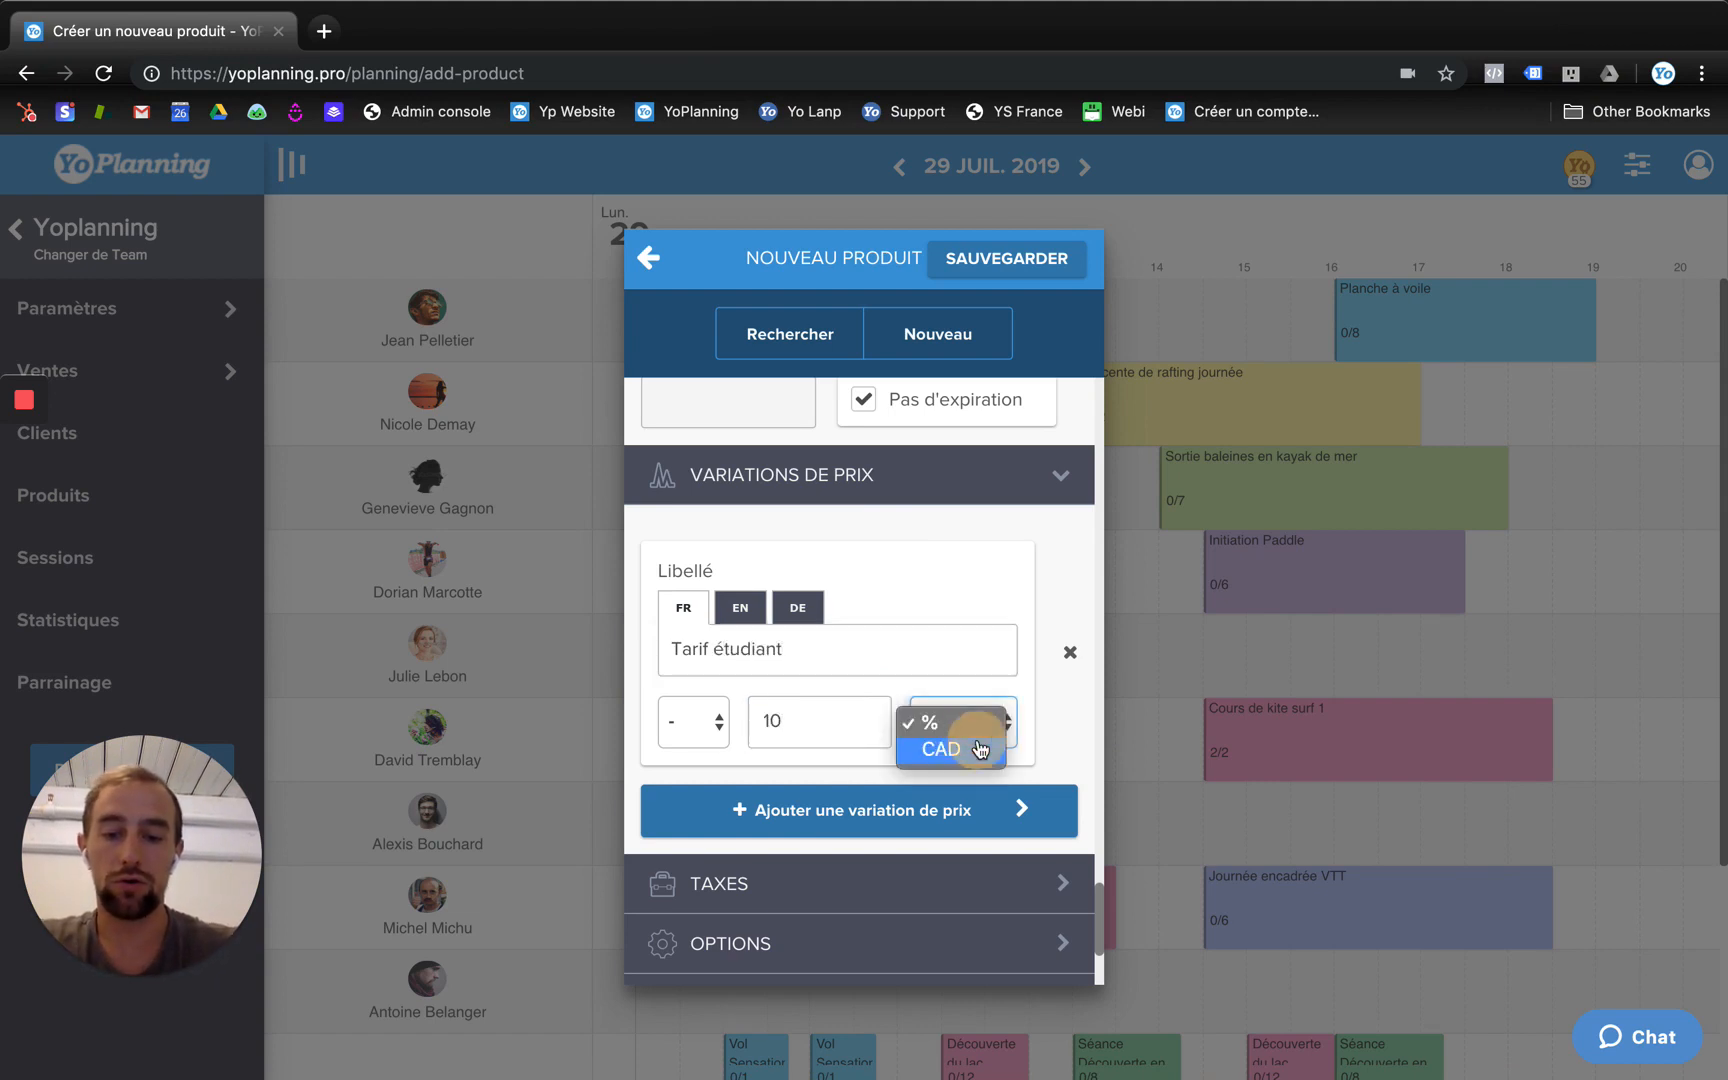
click(975, 750)
- Examine the taxes that can be applied to the product without selecting any
scroll(1005, 563, down, 2)
scroll(1005, 563, down, 2)
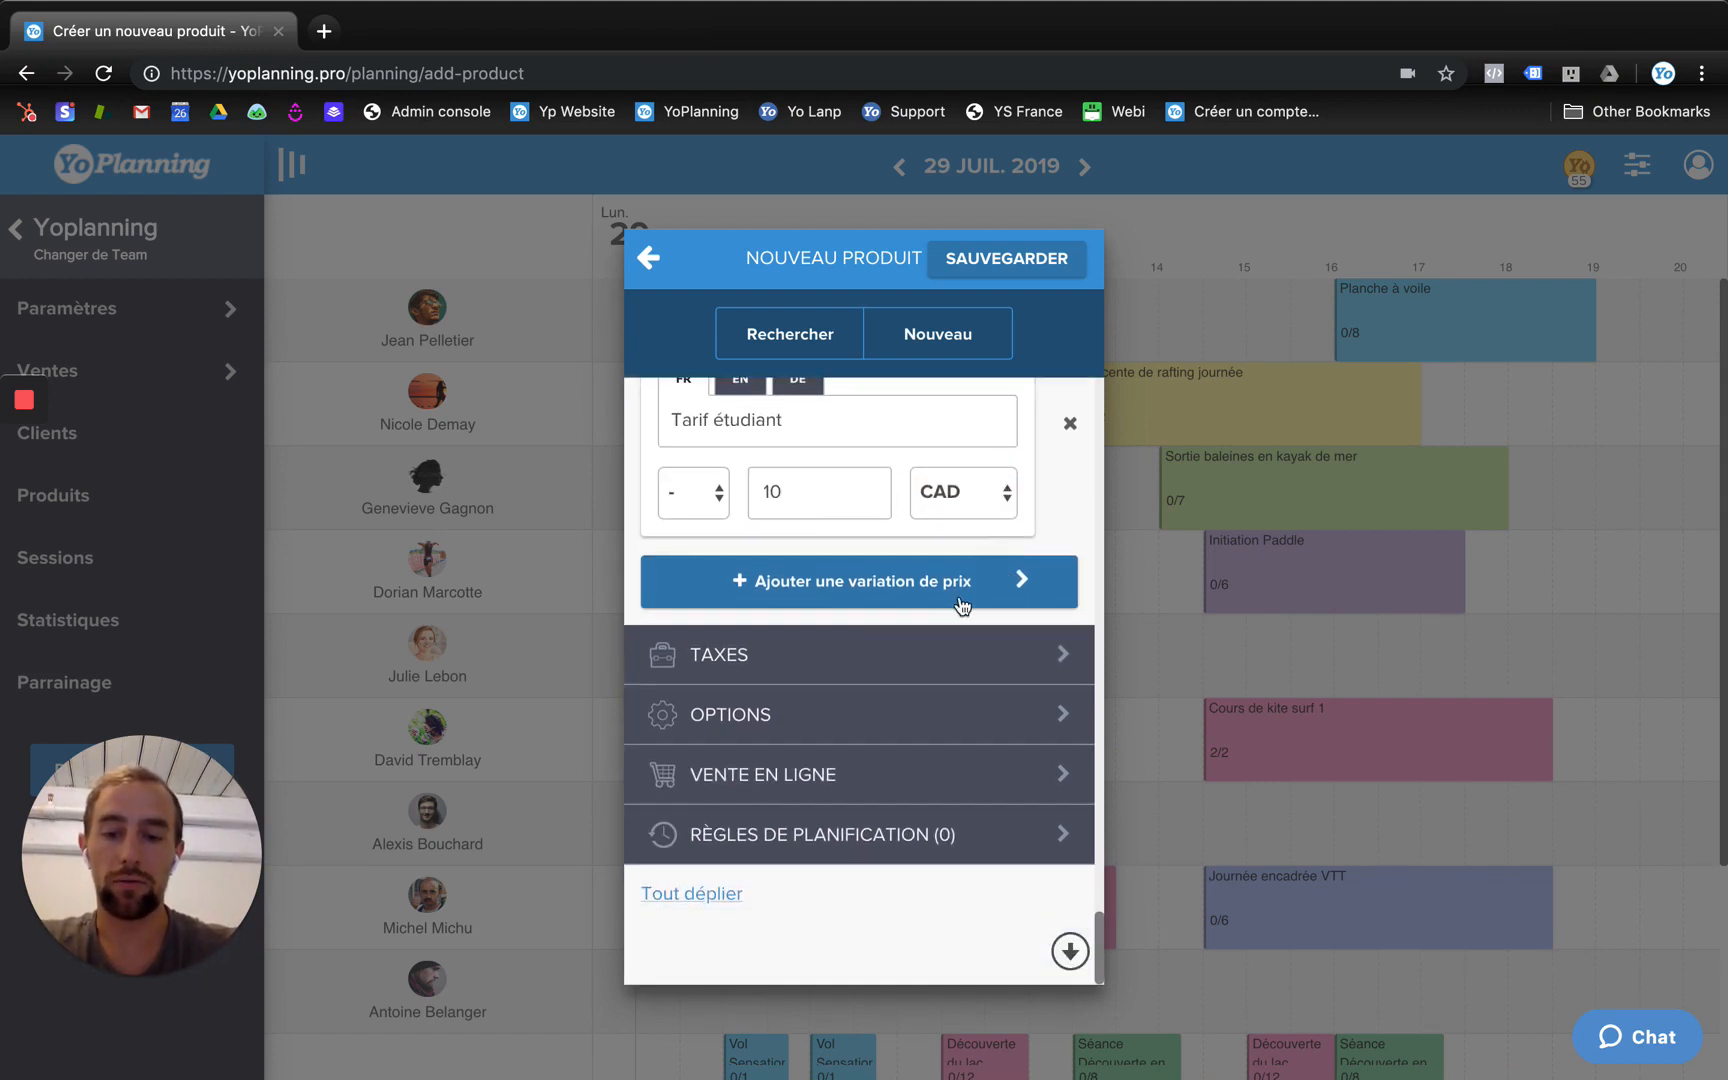
click(922, 660)
scroll(718, 549, down, 2)
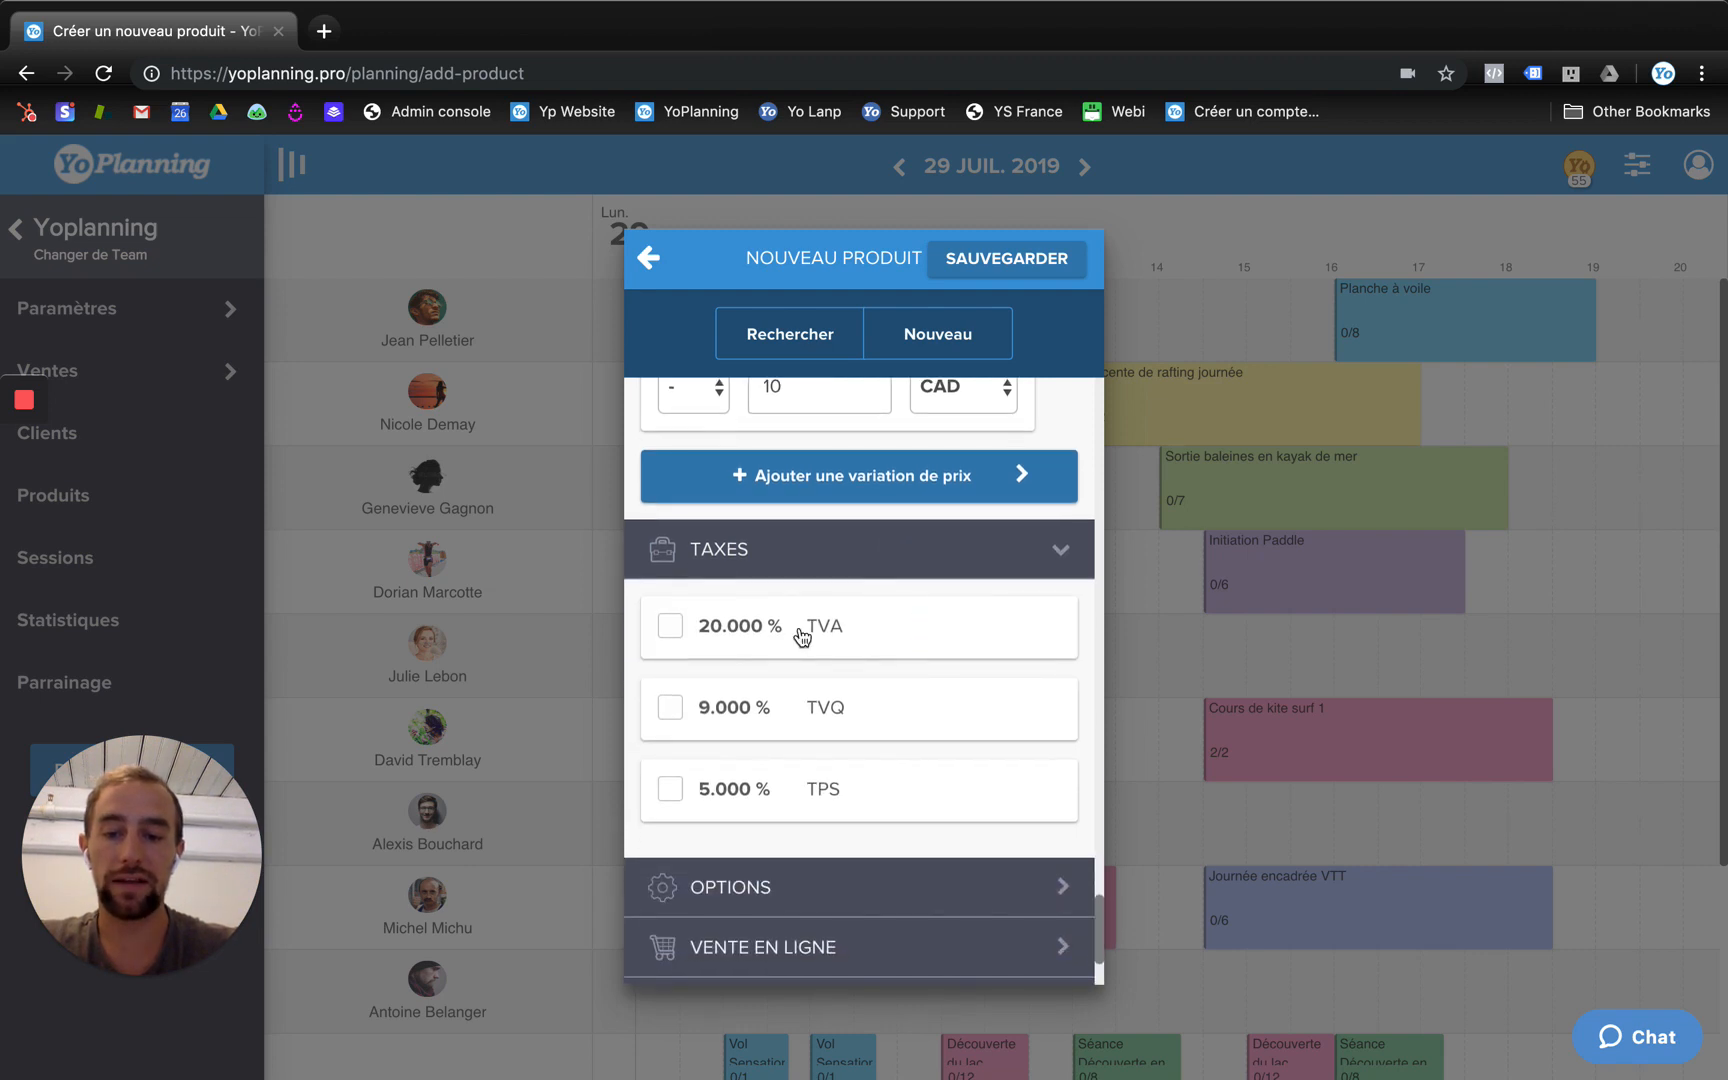
click(841, 555)
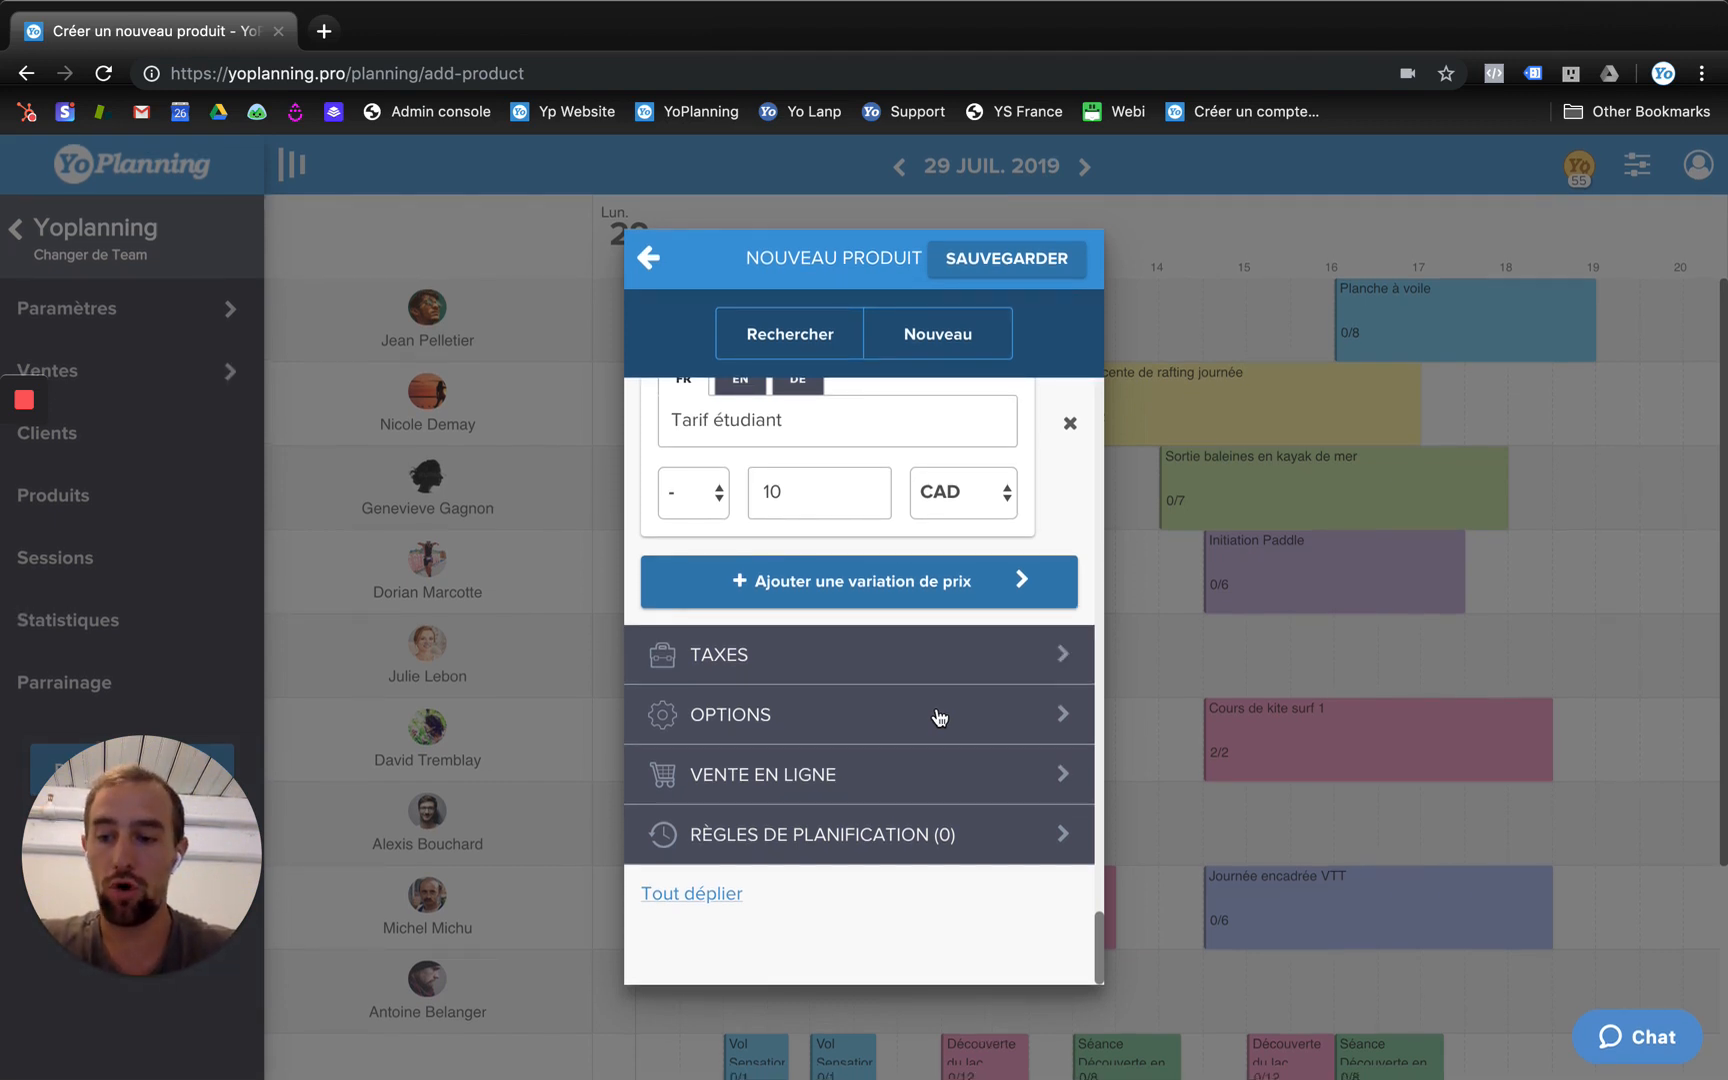
- Set the product's online session sales to run until 24 hours before the start
click(940, 770)
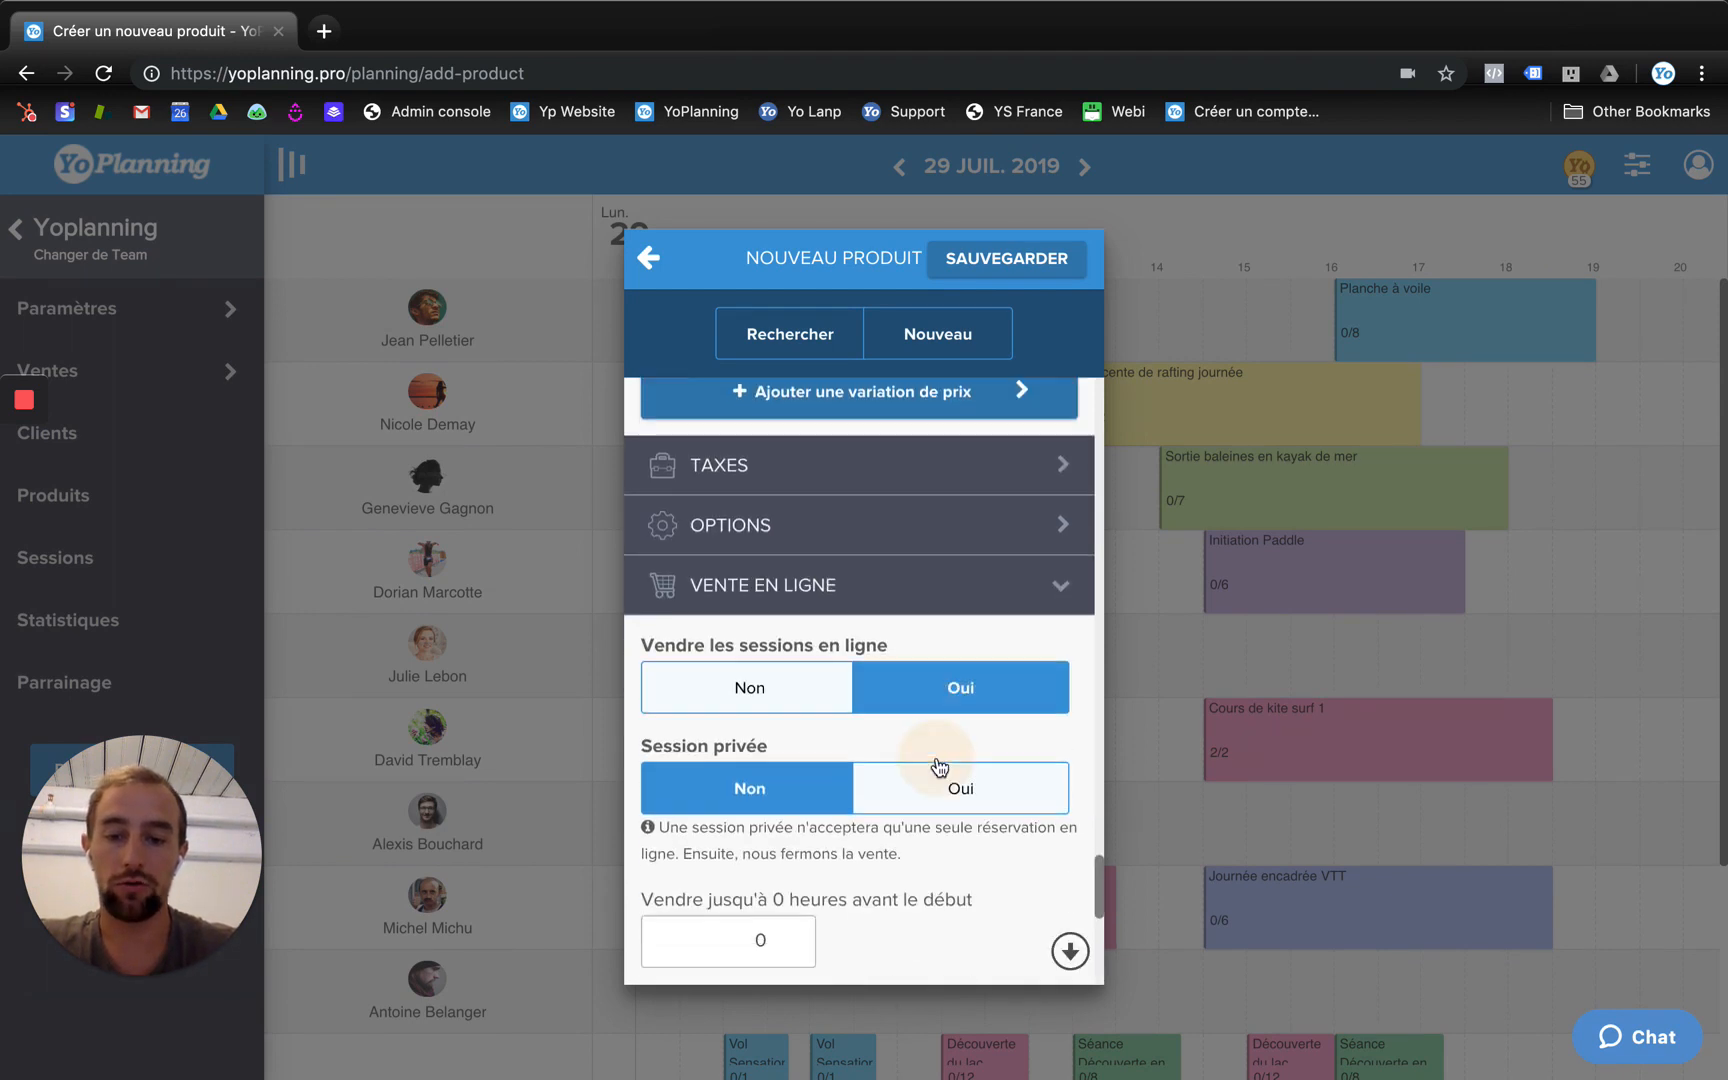
scroll(940, 768, down, 1)
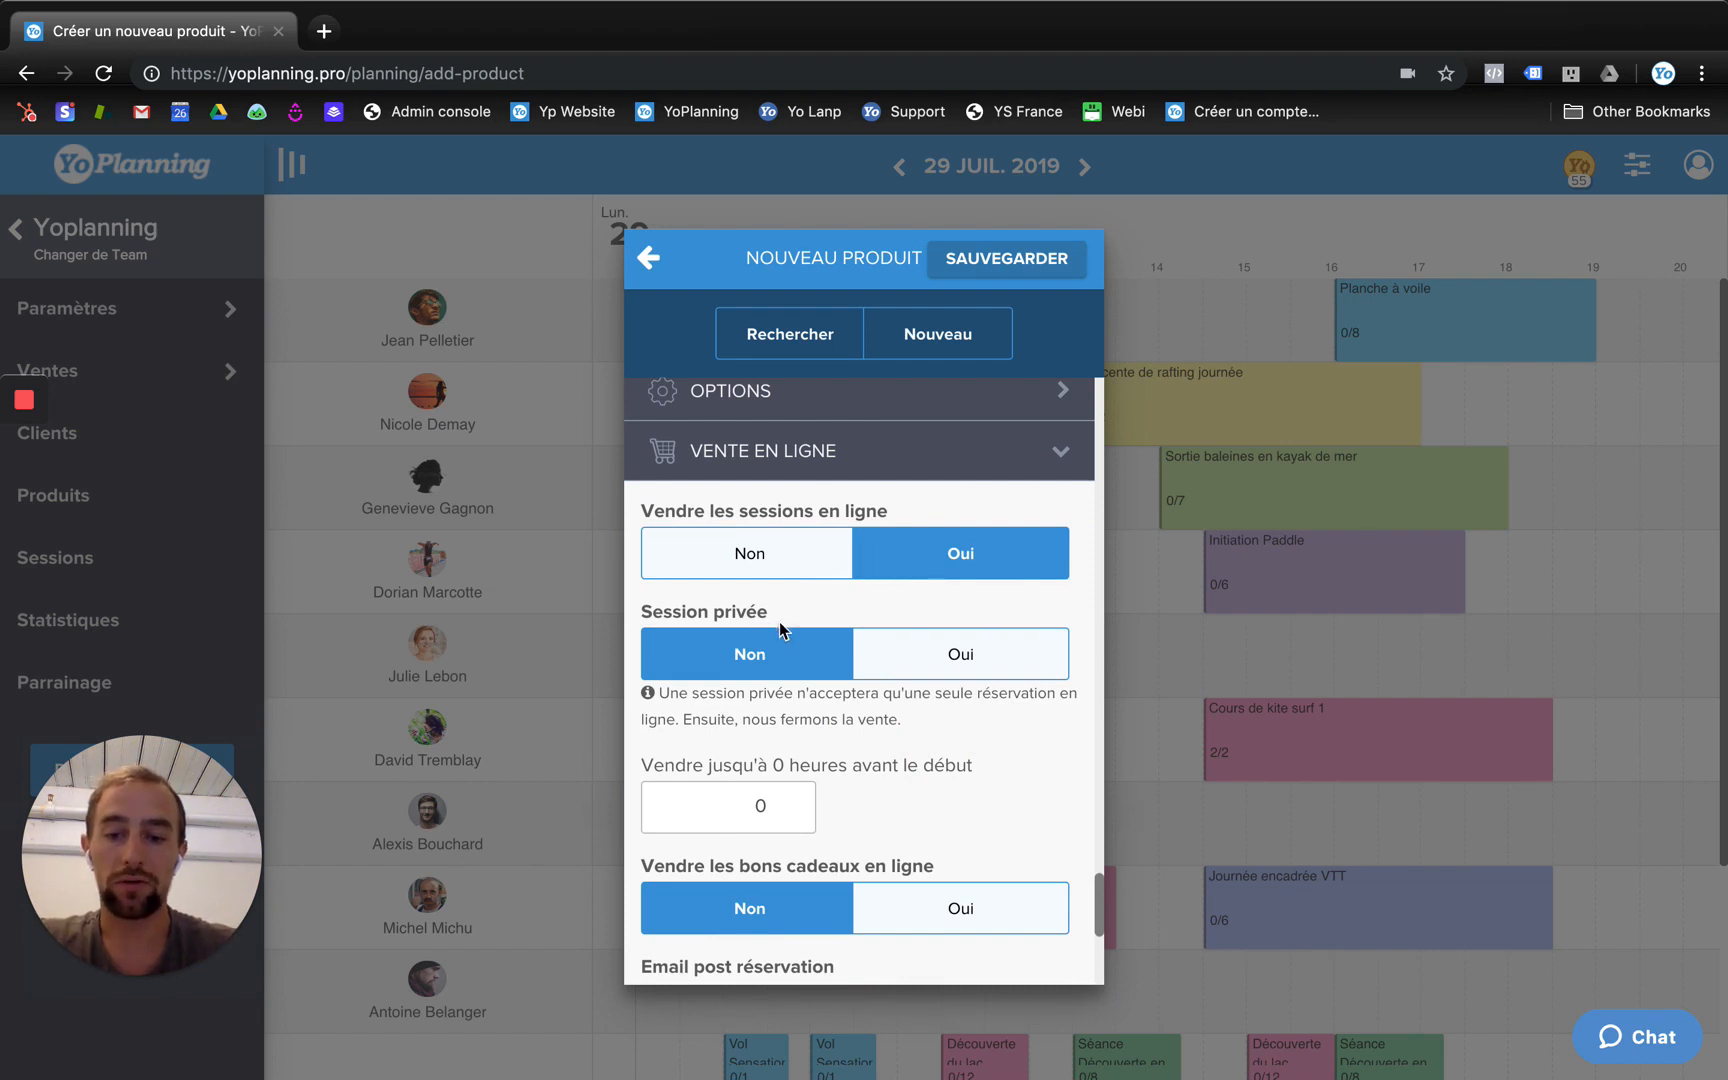
drag(610, 615, 818, 668)
click(848, 589)
scroll(823, 766, down, 1)
double_click(730, 720)
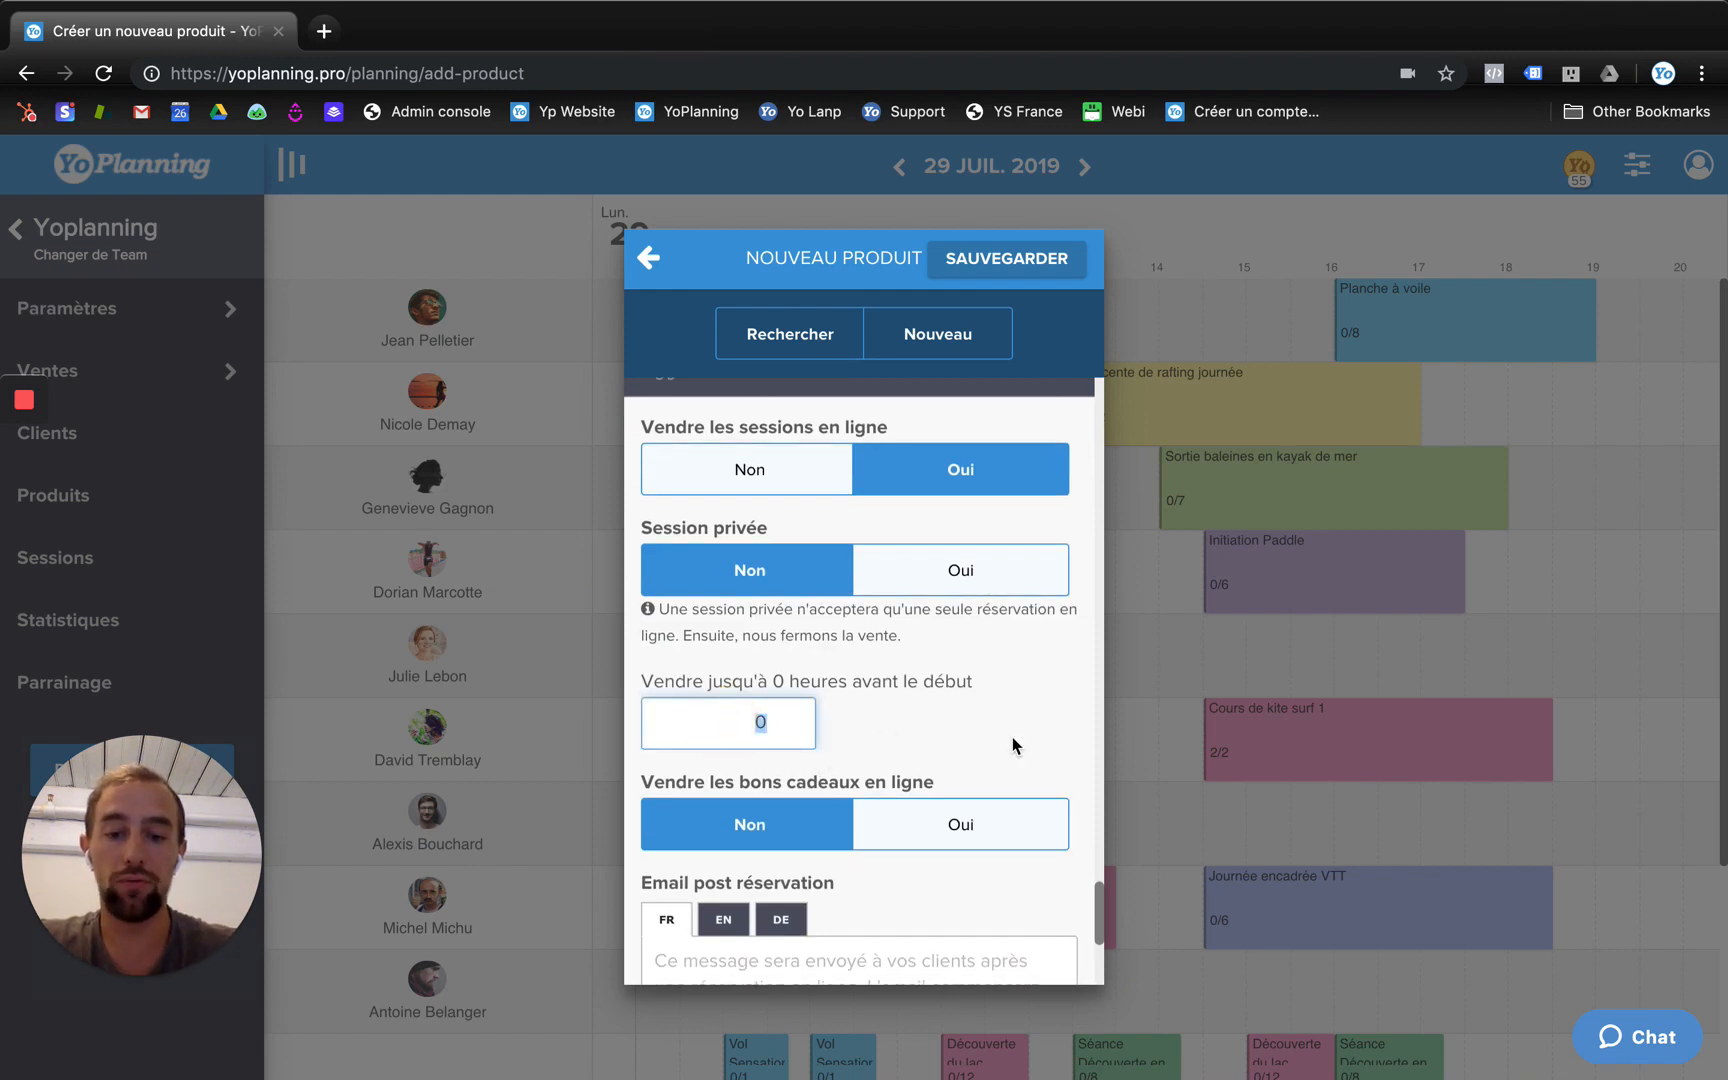
text(24)
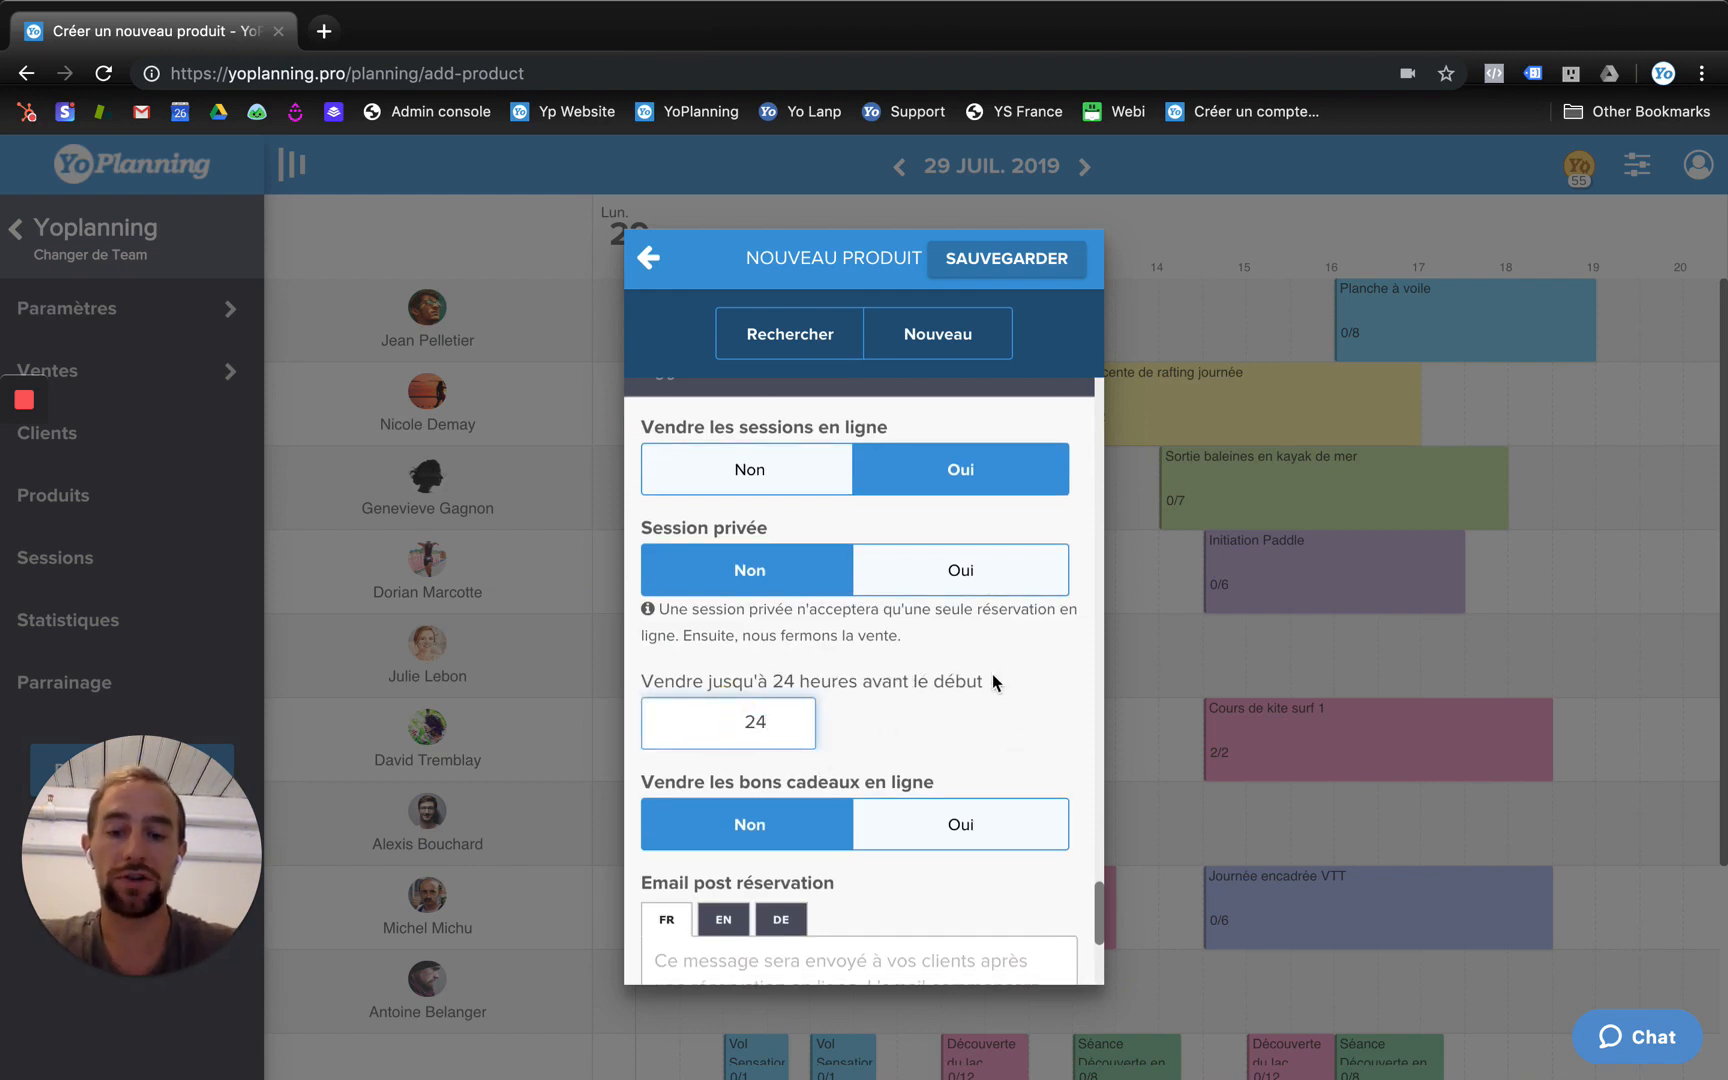
click(973, 710)
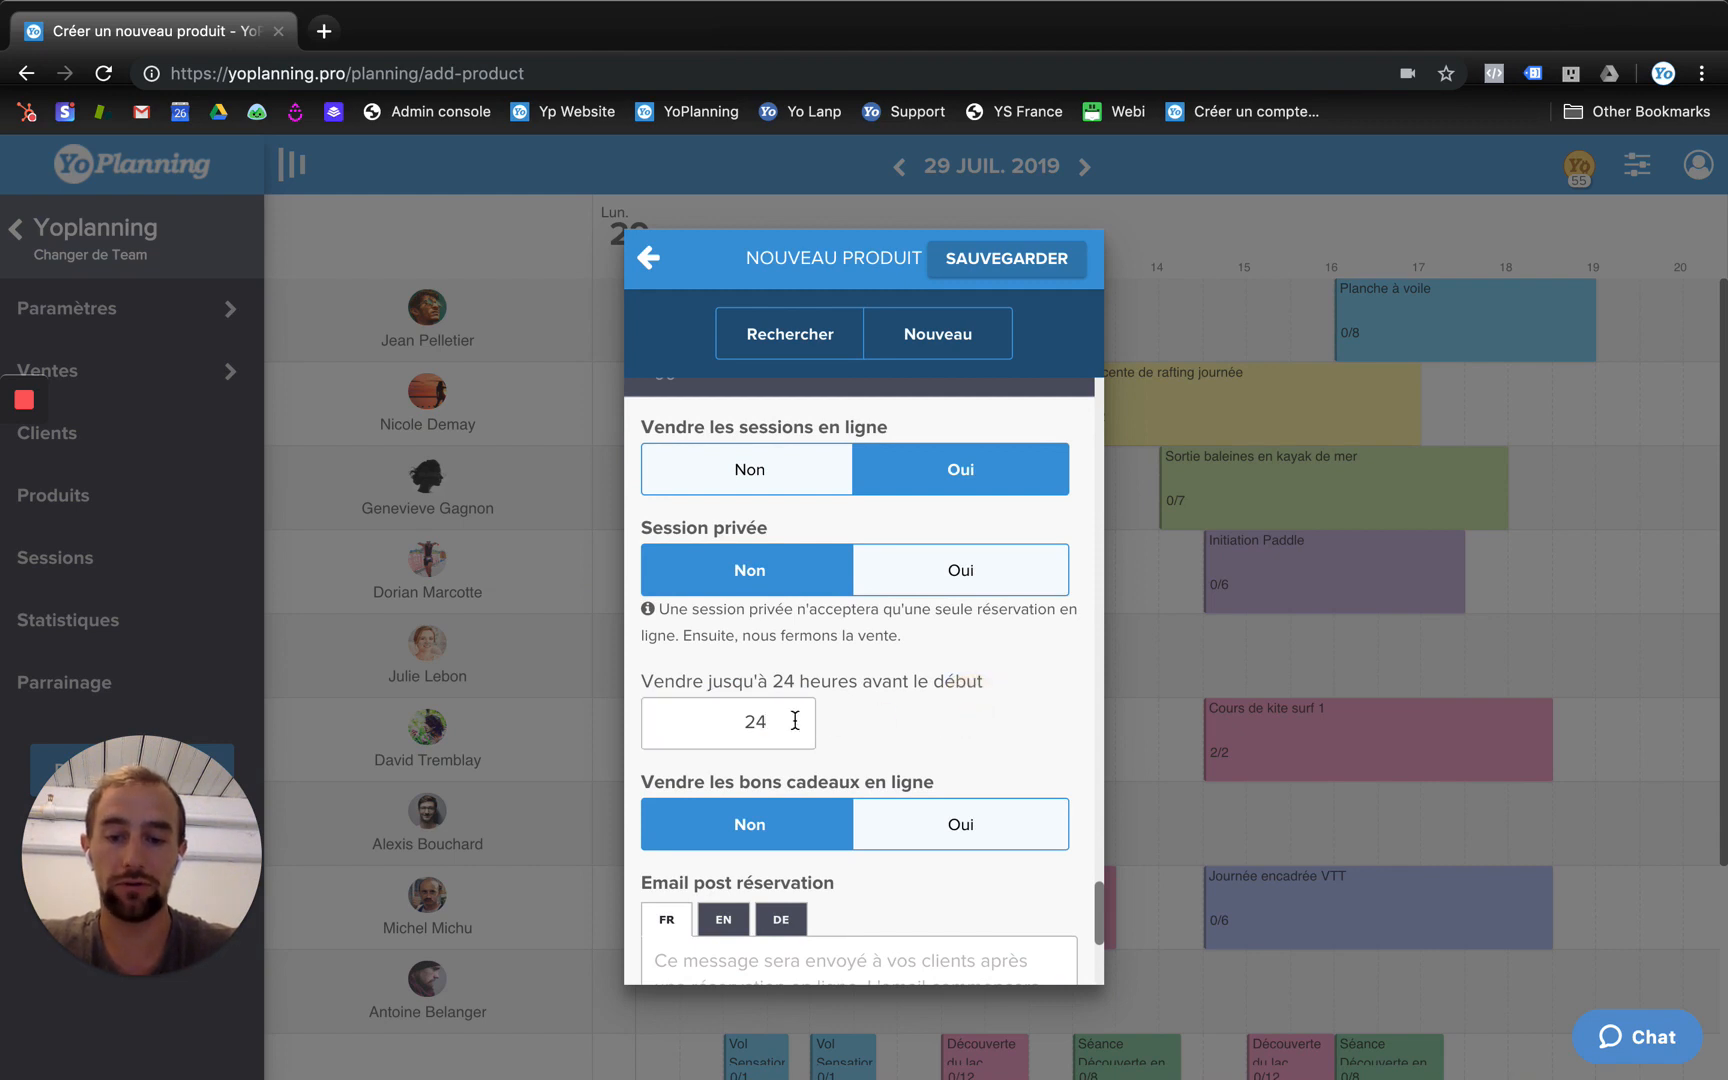
- Re-enter the online sales cutoff as 24 hours
scroll(940, 730, down, 2)
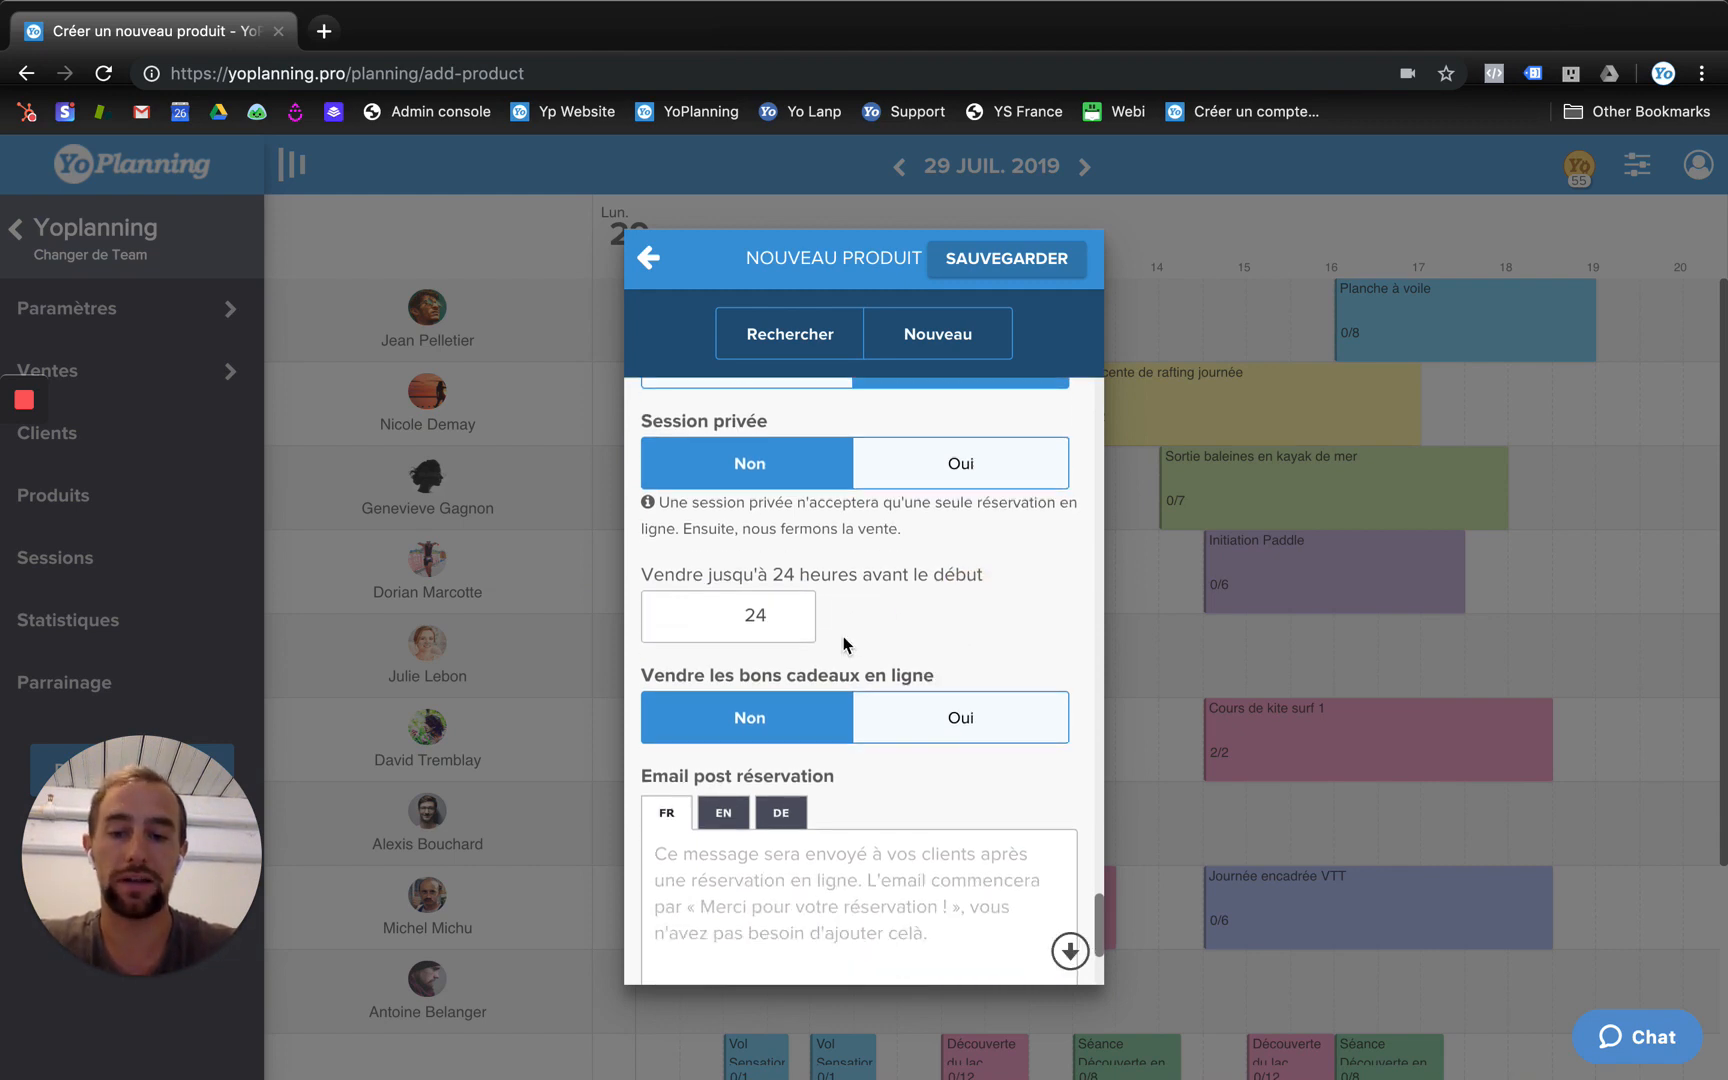
click(790, 613)
key(BackSpace)
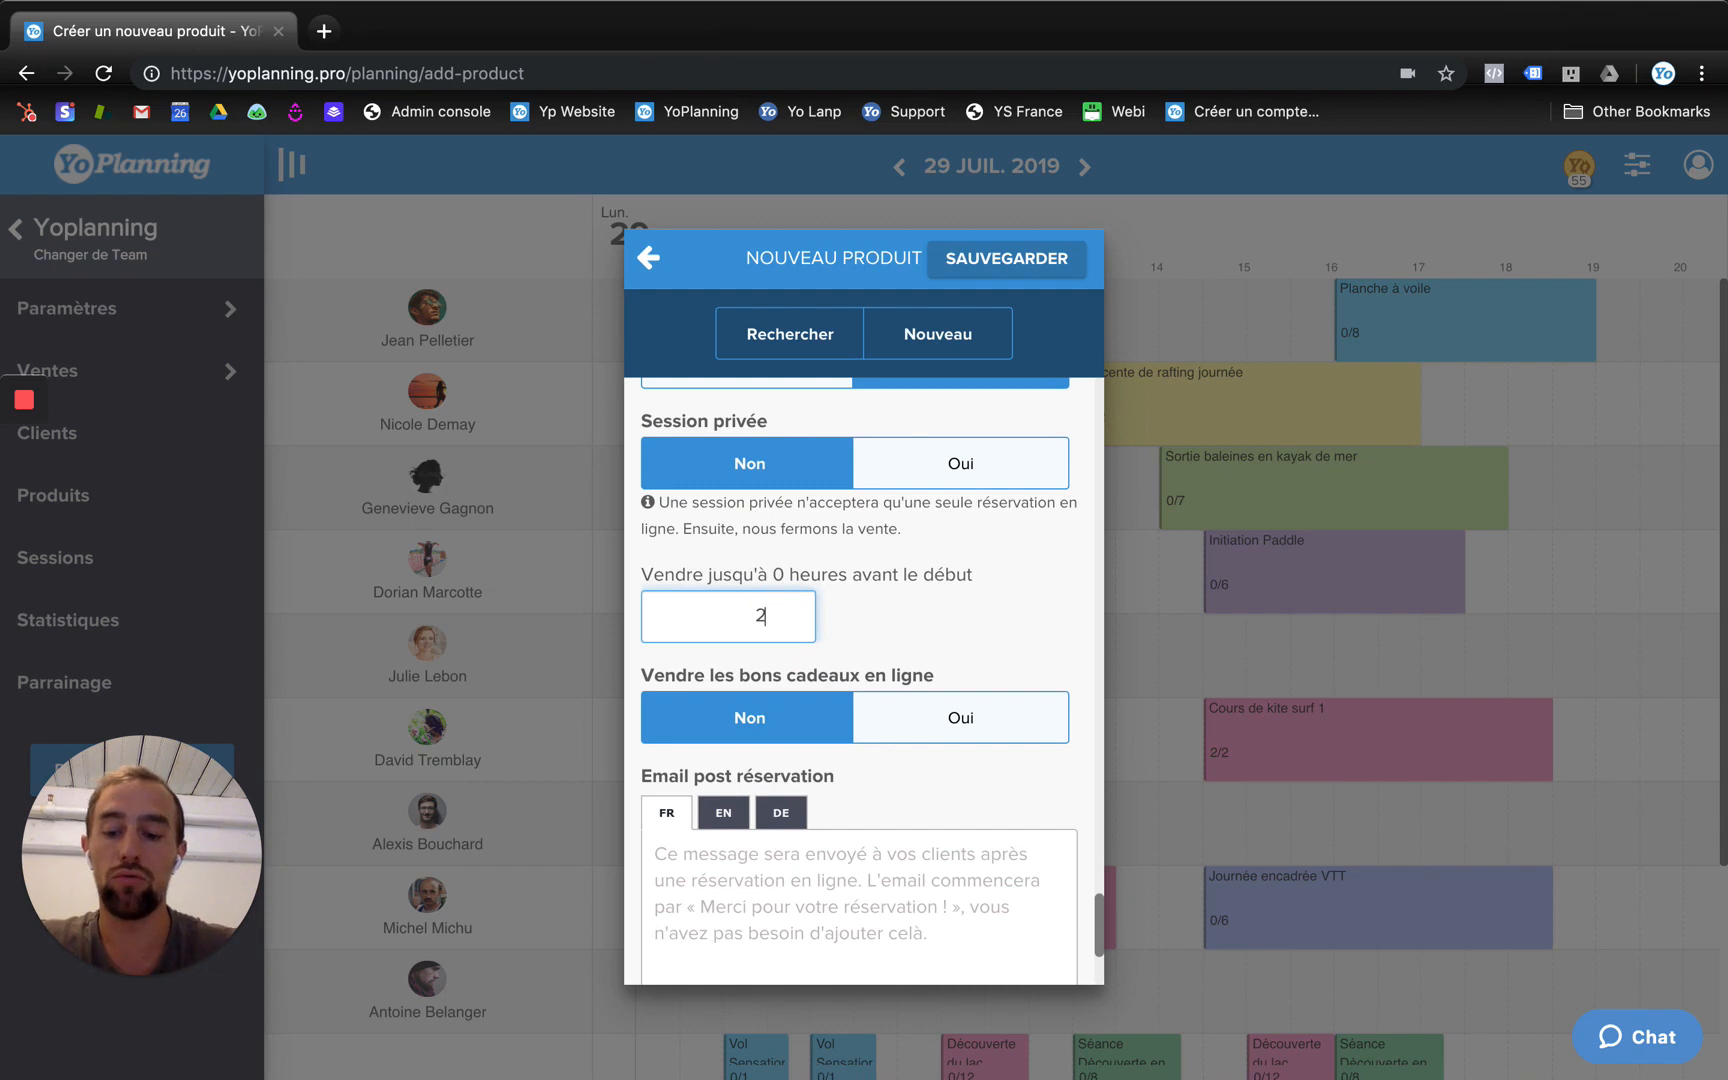
text(4)
click(946, 626)
- Enable the online sale of the product's gift vouchers
scroll(946, 626, down, 2)
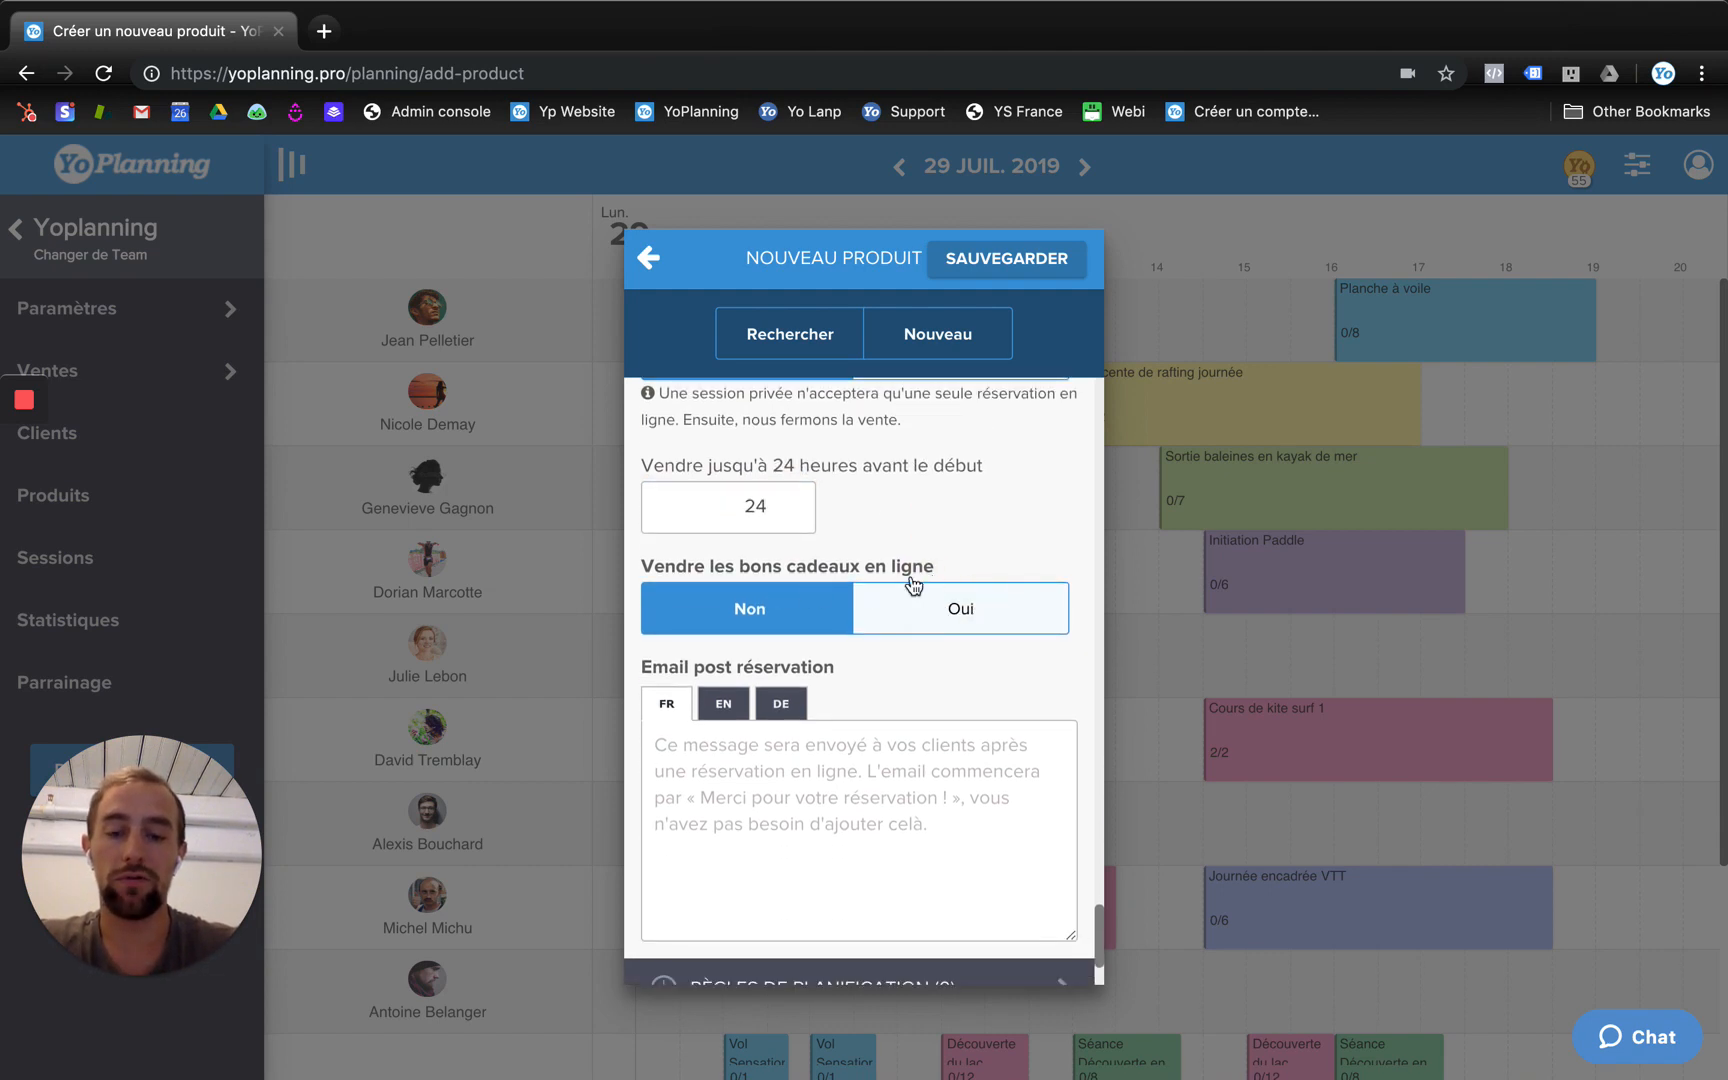
click(960, 607)
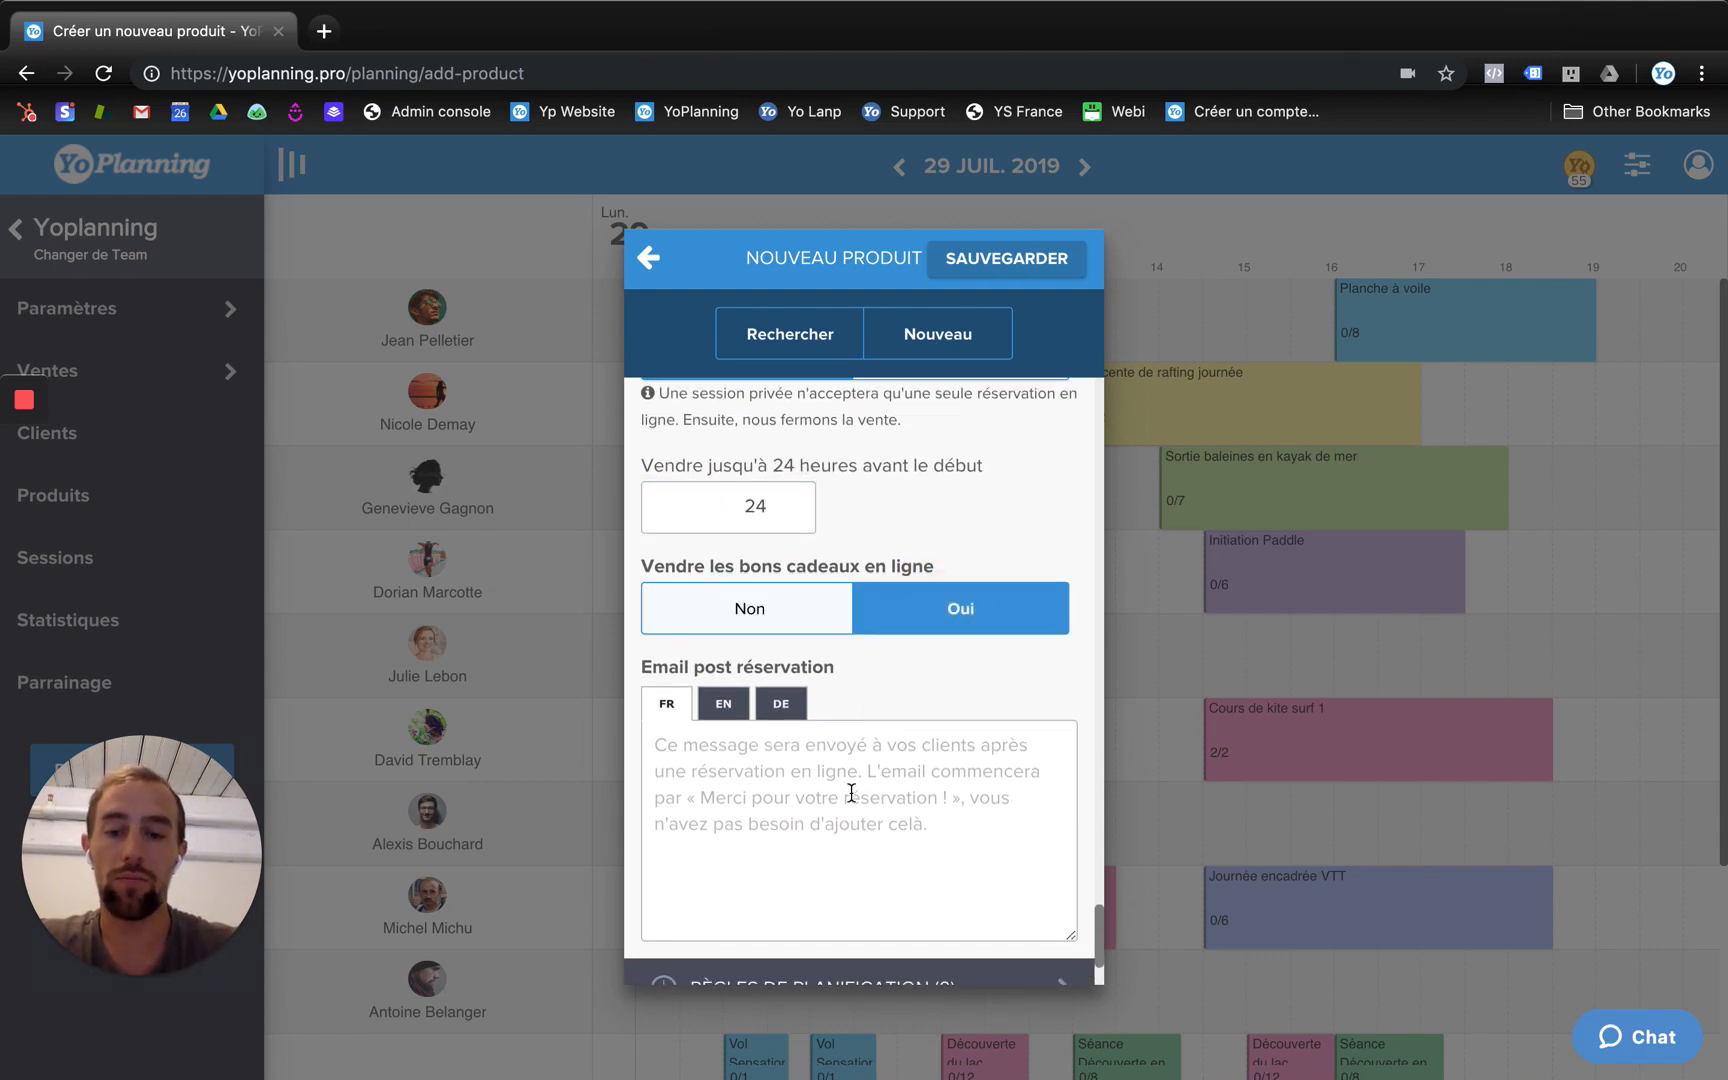
- Leave the French post-booking email message blank and save the new product
click(851, 792)
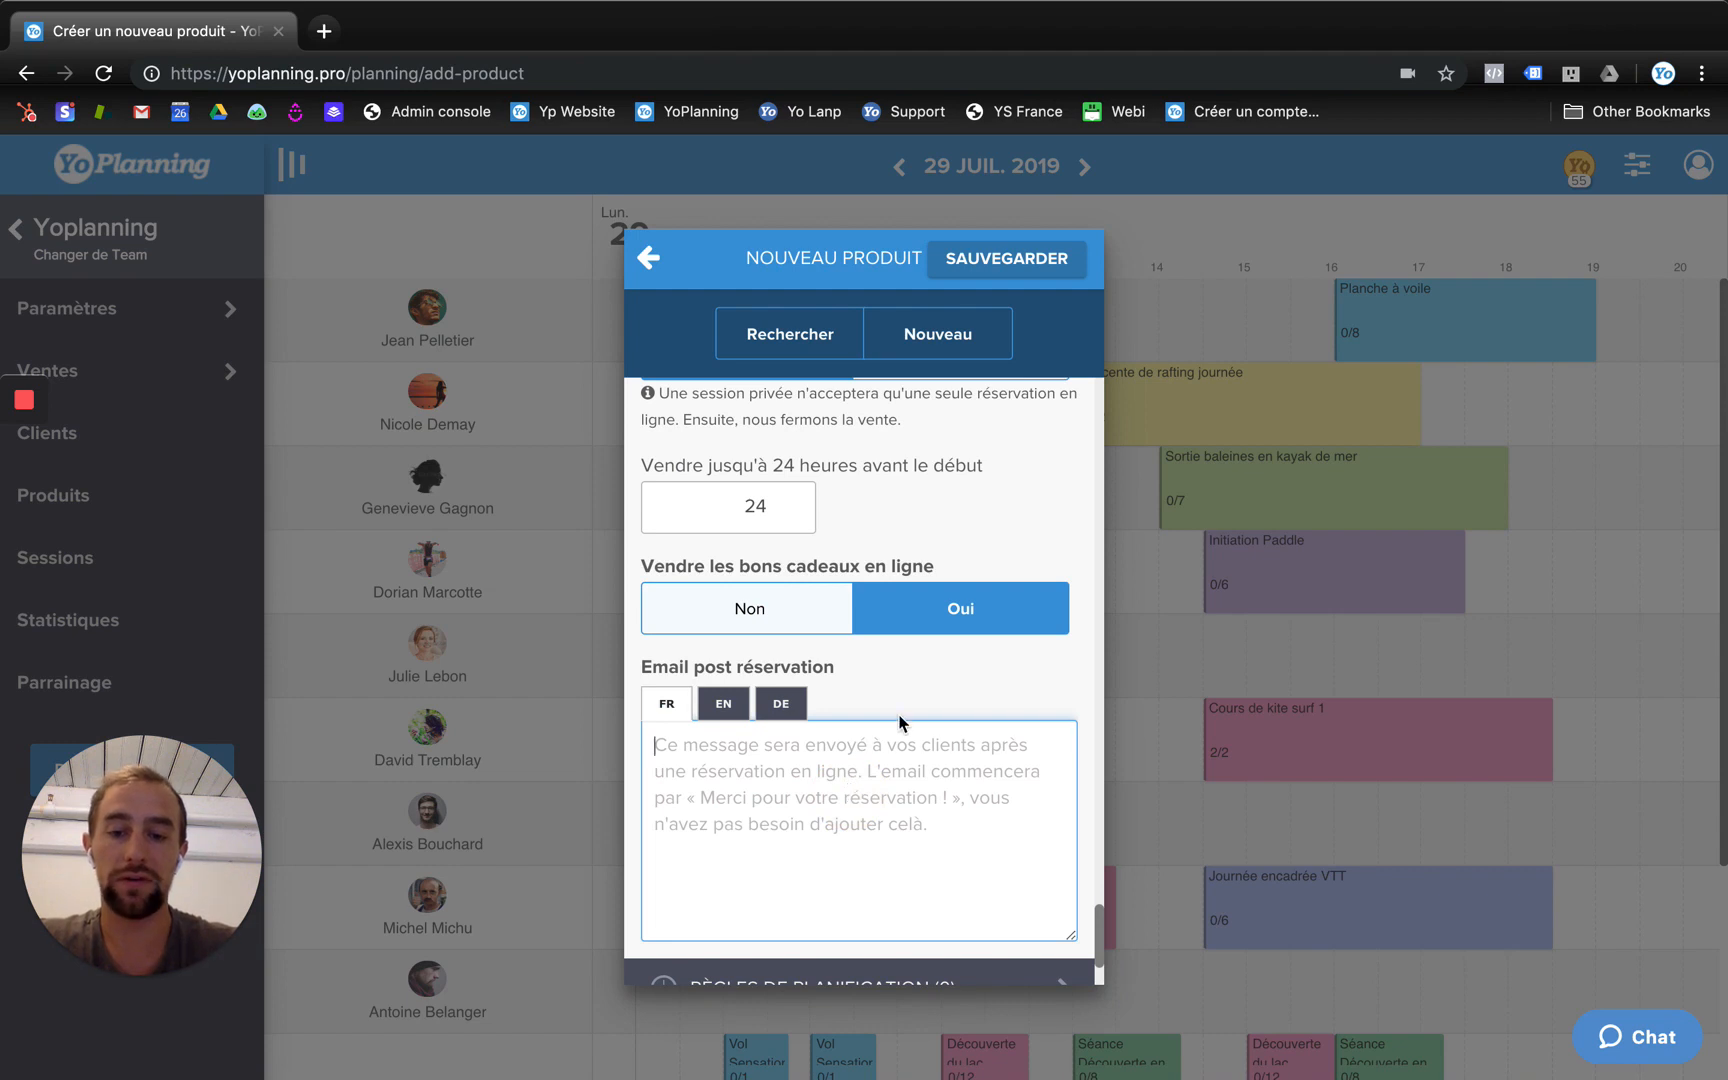
scroll(894, 754, down, 1)
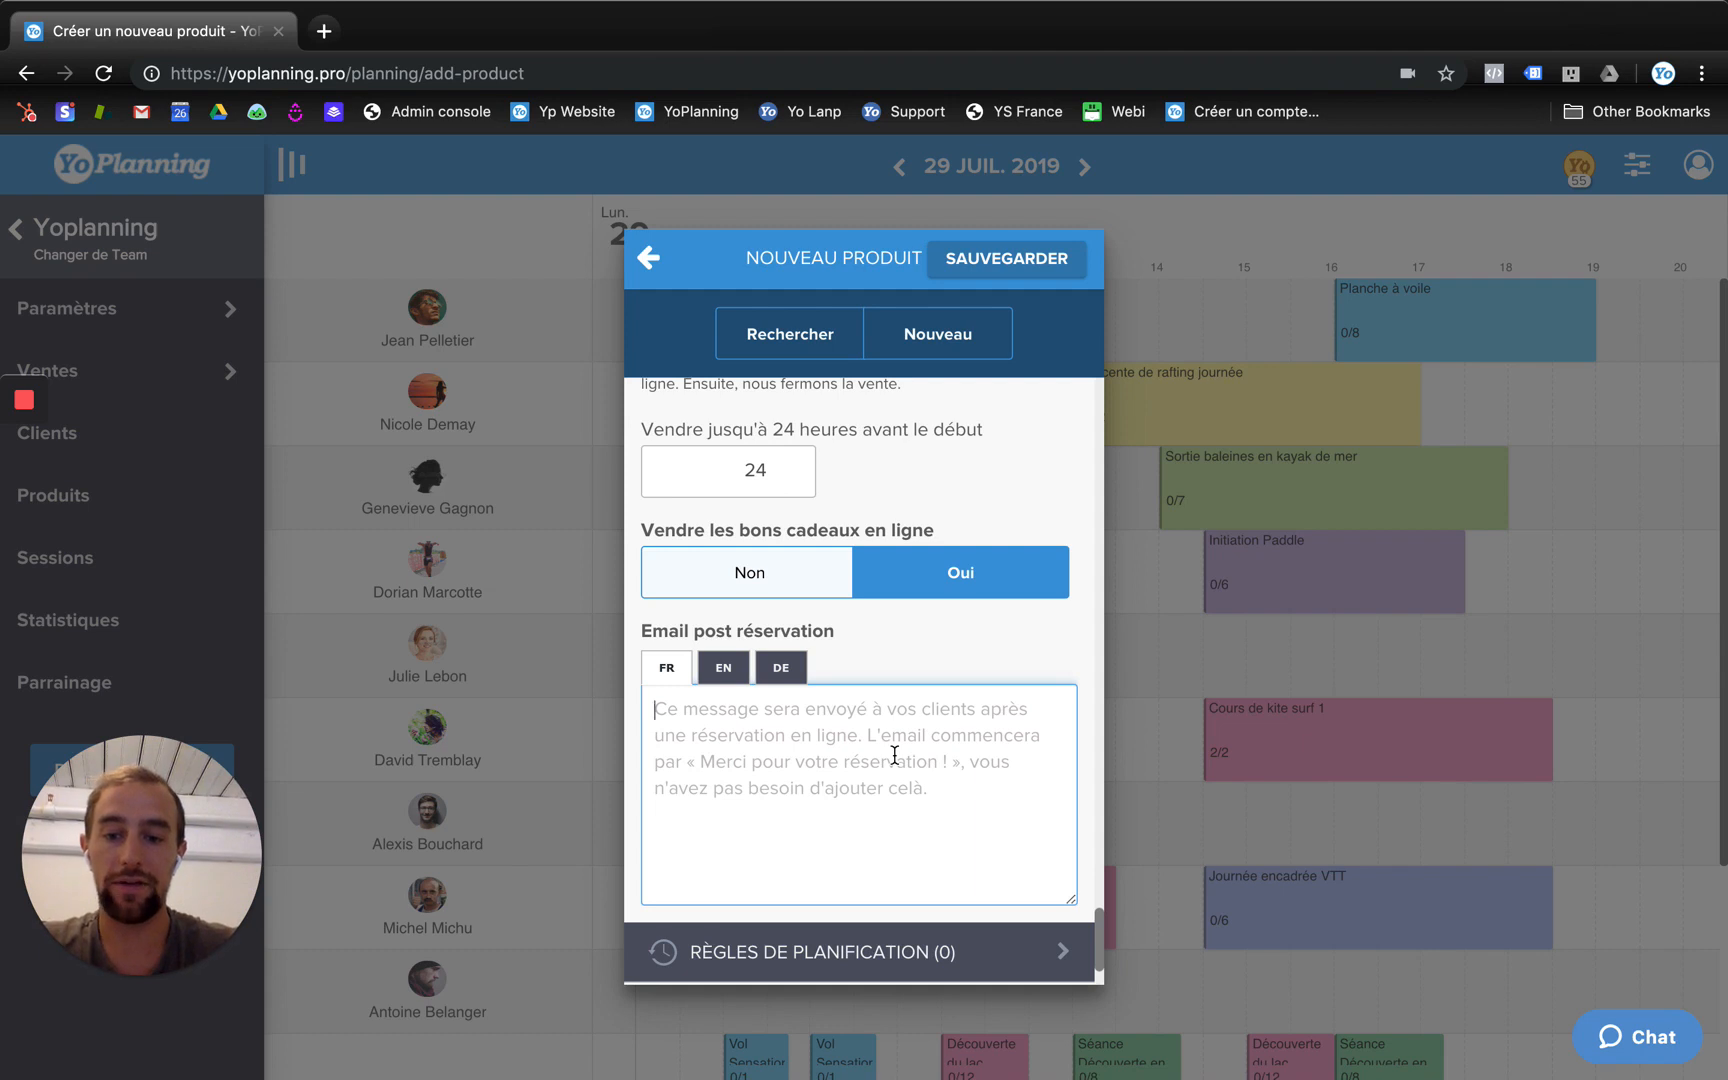
click(894, 755)
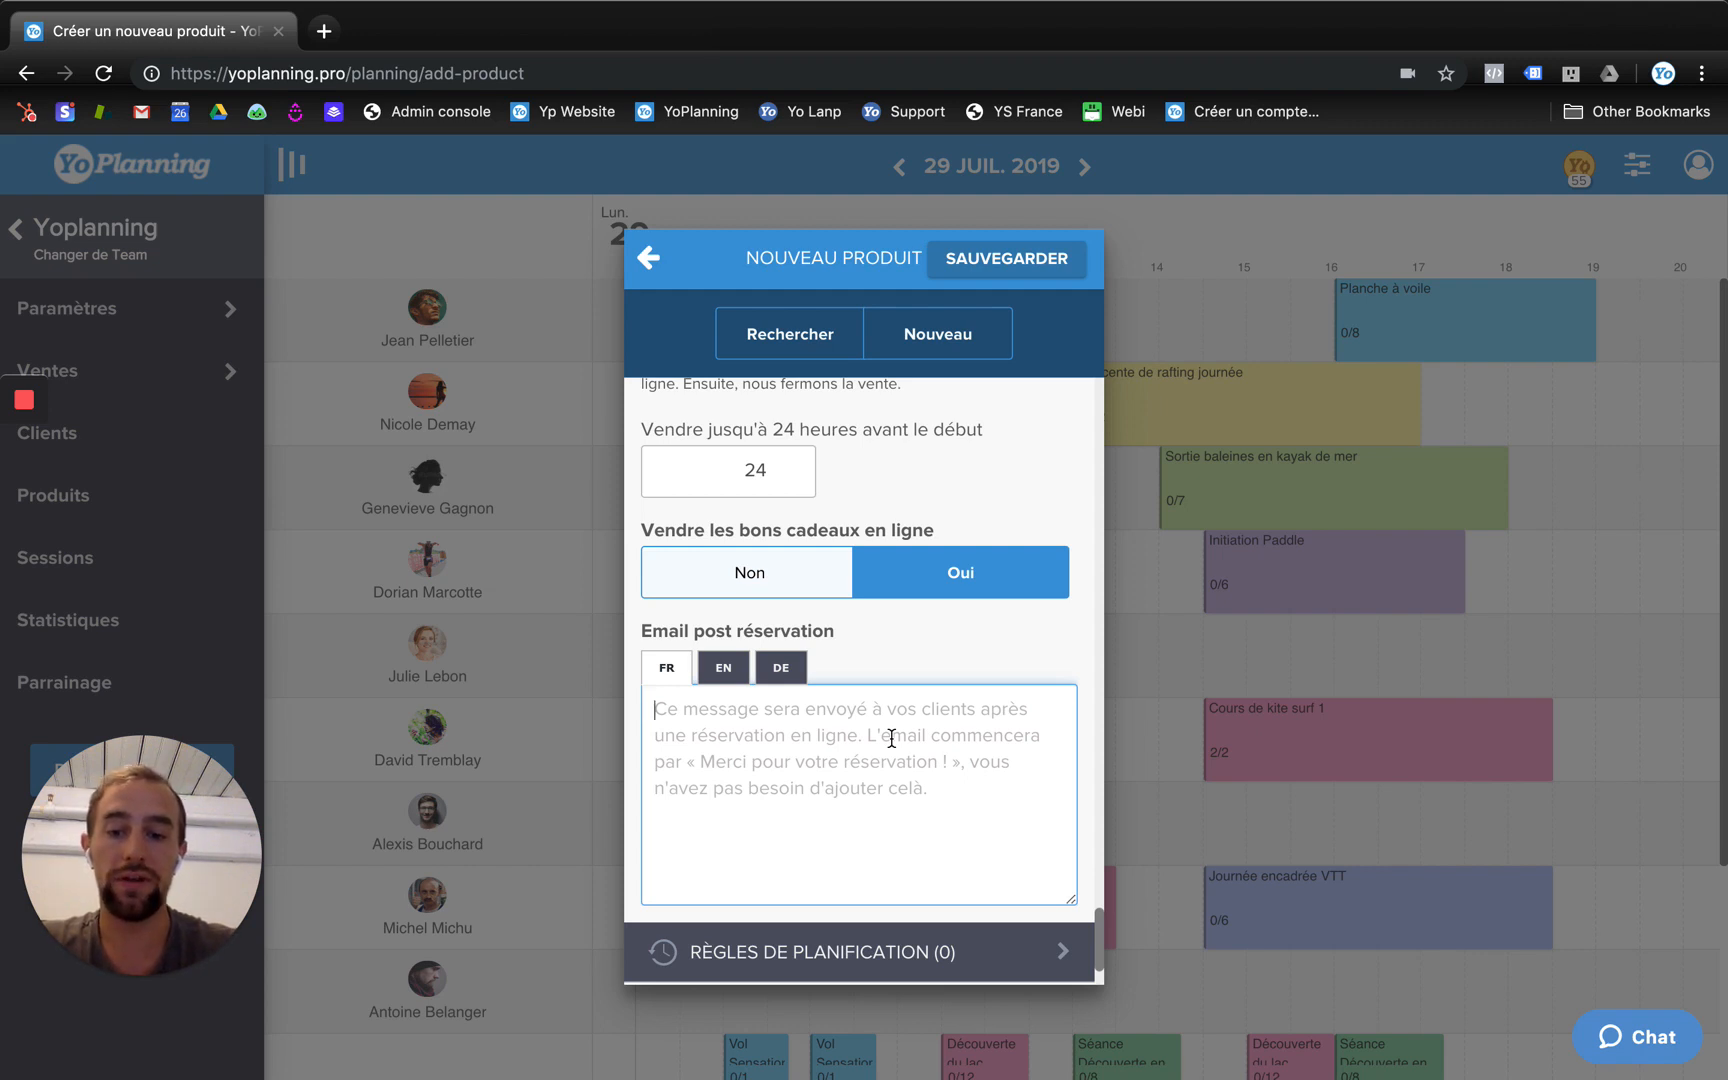
scroll(891, 738, down, 2)
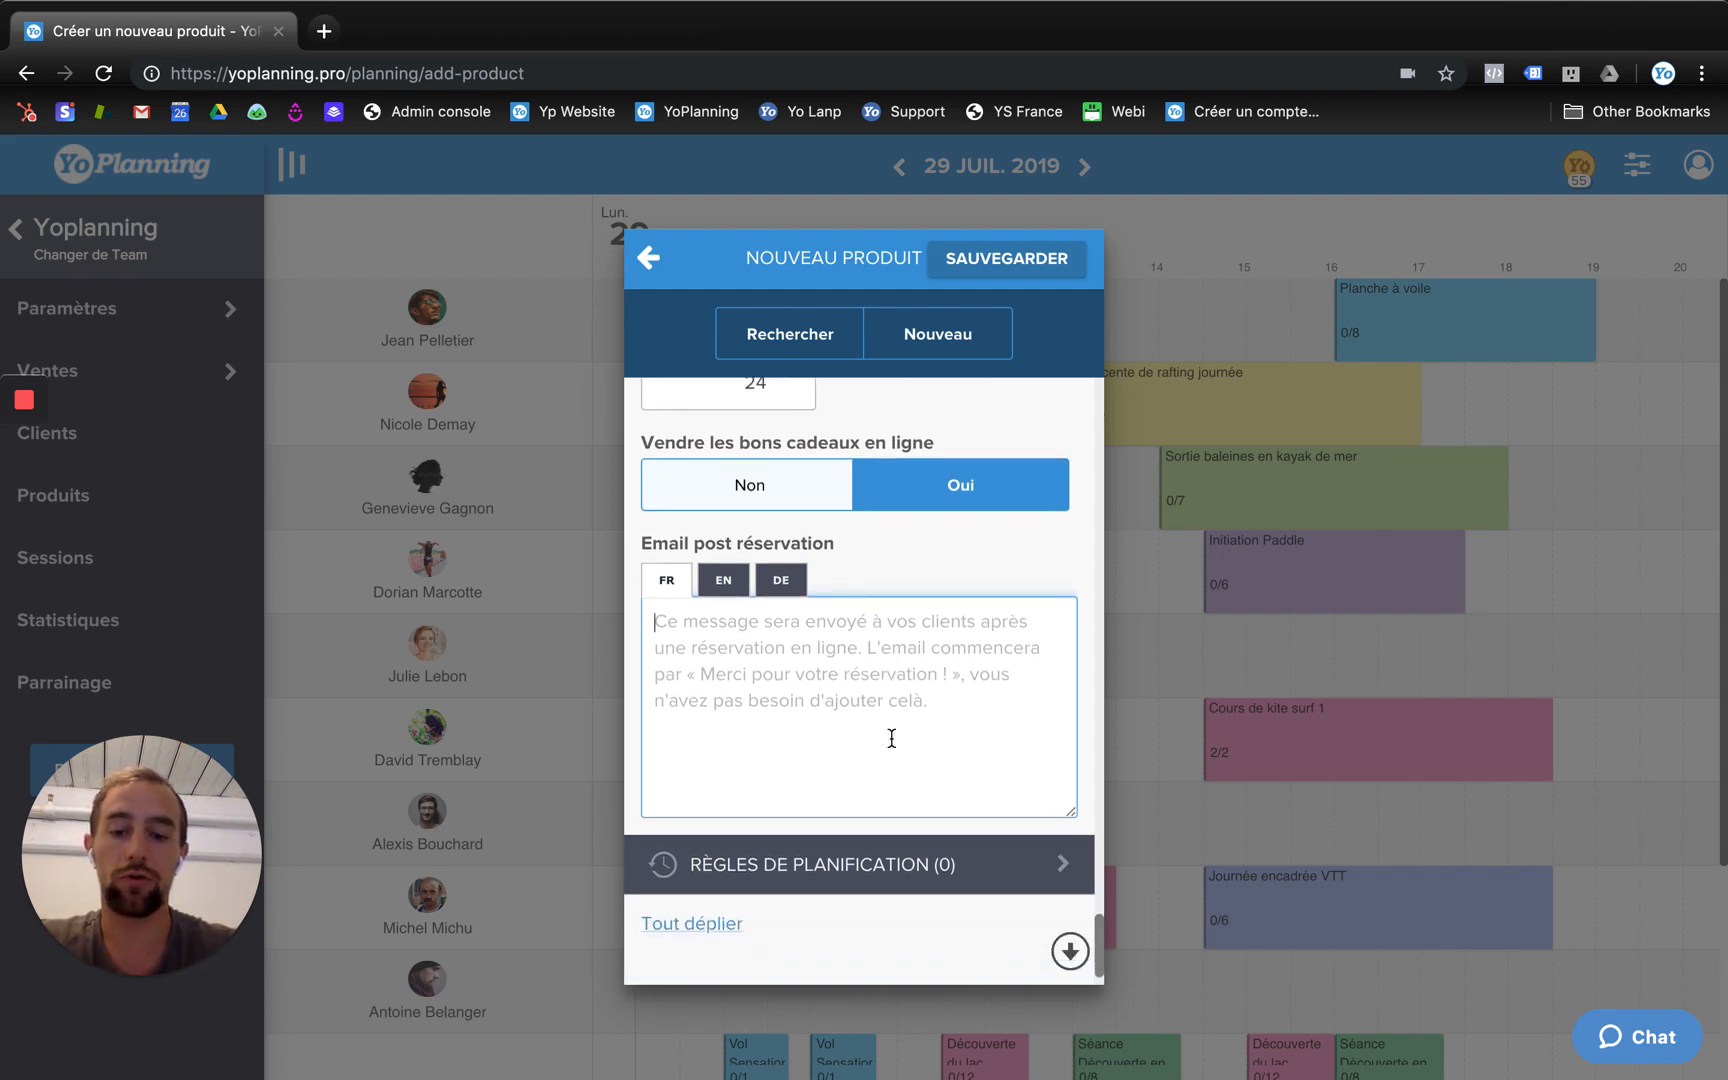
click(1010, 259)
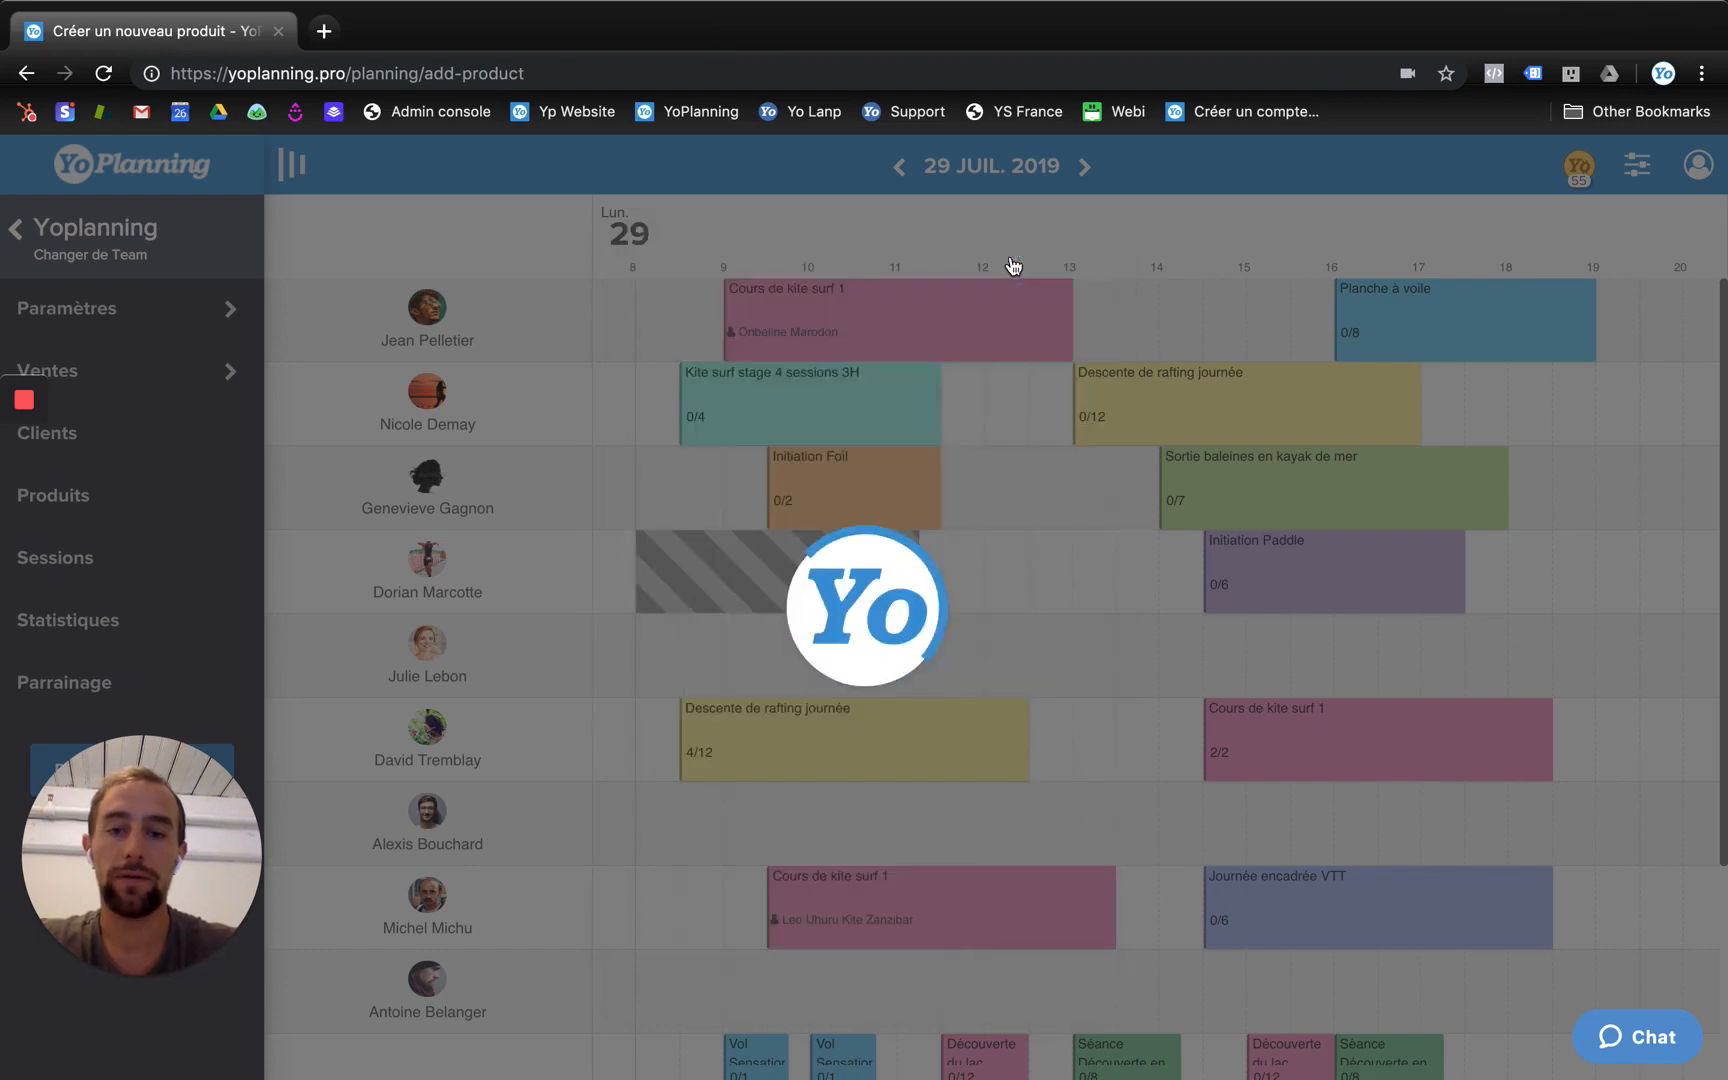